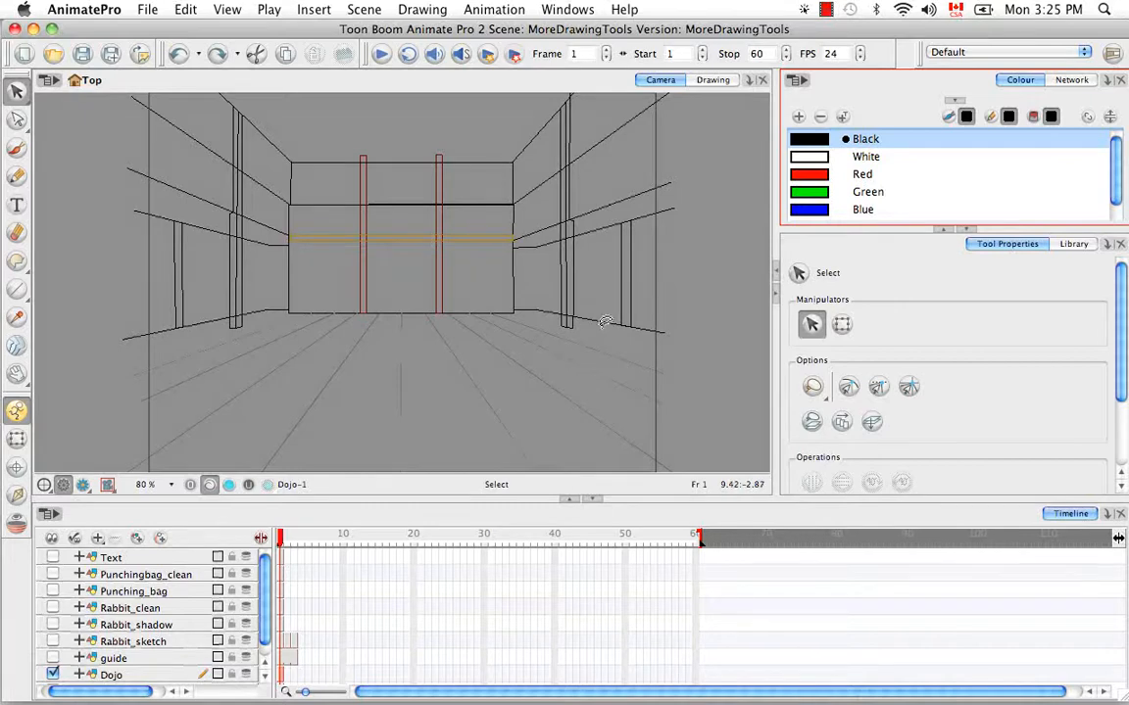
- Review the Arrange commands available for changing the stacking order of strokes
click(429, 11)
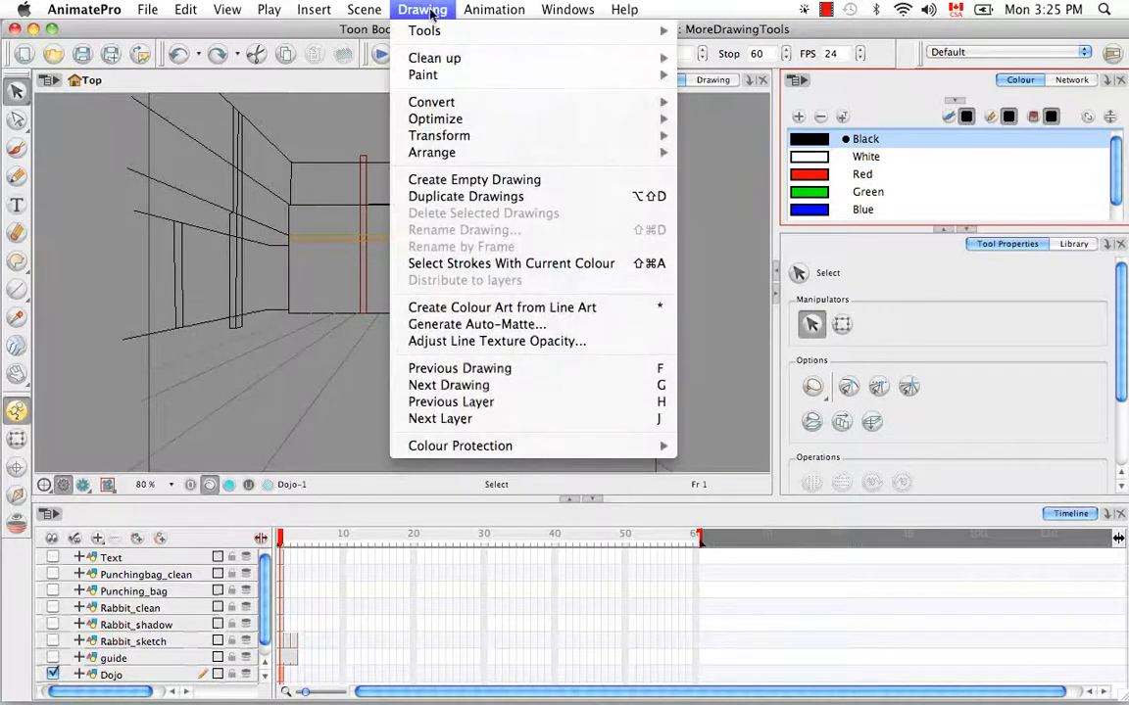
mouse_move(397, 160)
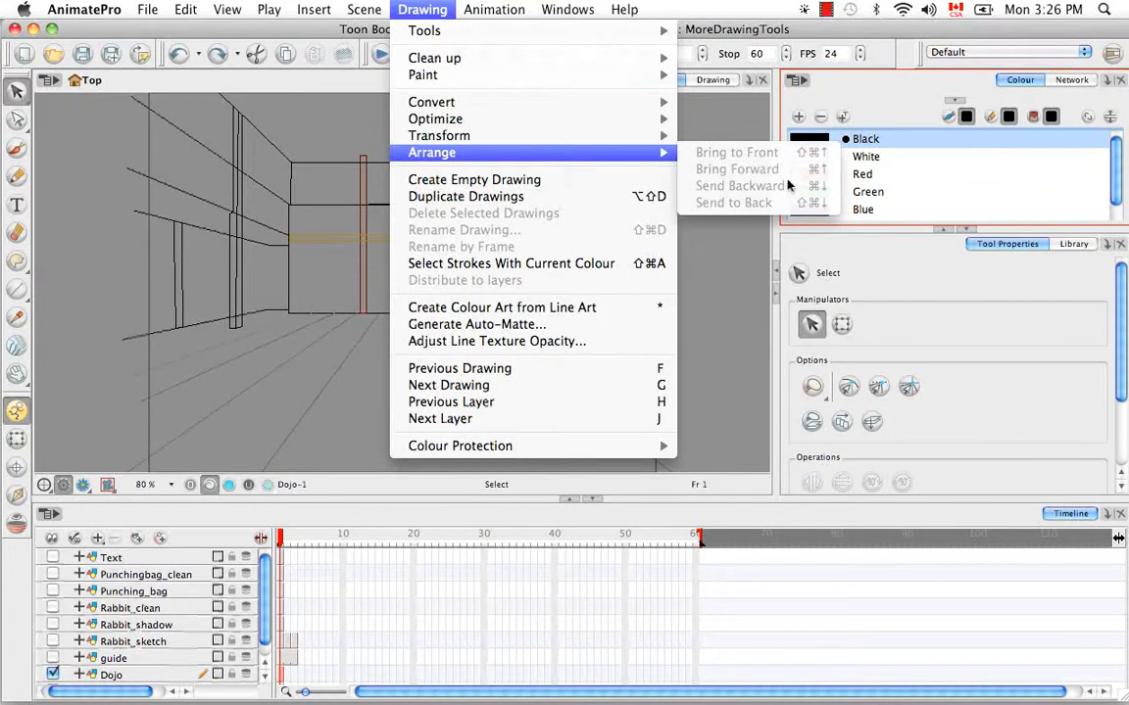
click(734, 290)
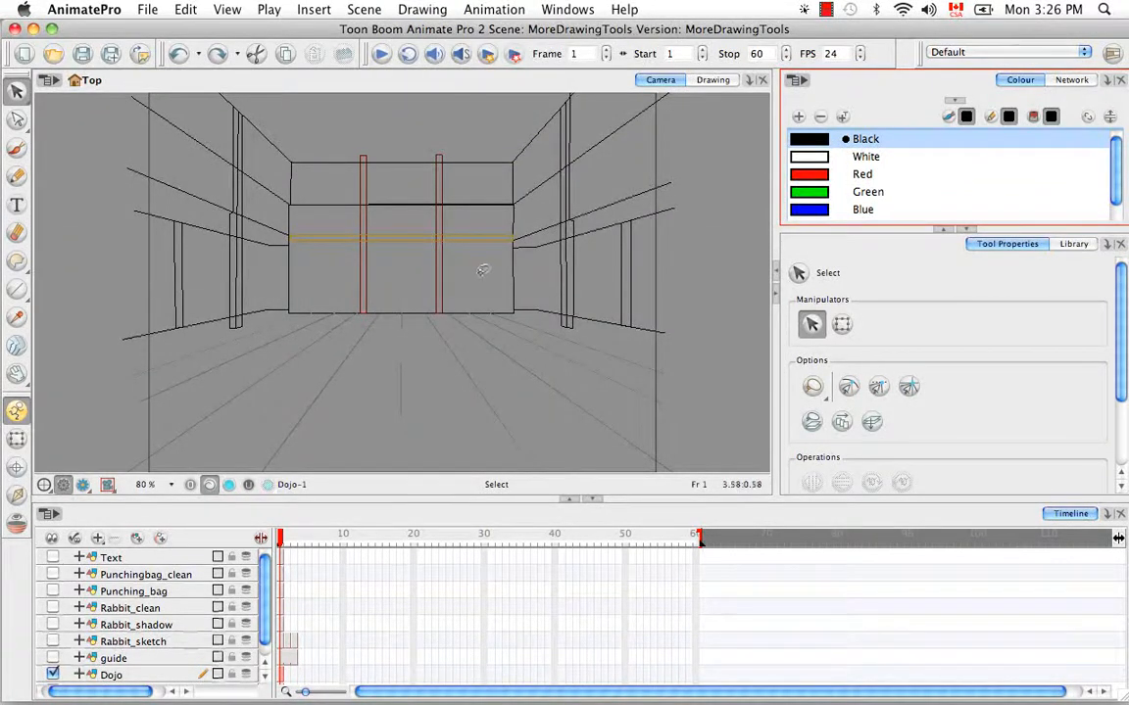
- Bring the black horizontal line crossing the red posts on the back wall forward in the stacking order, one level at a time
key(super+equal)
key(super+equal)
key(super+equal)
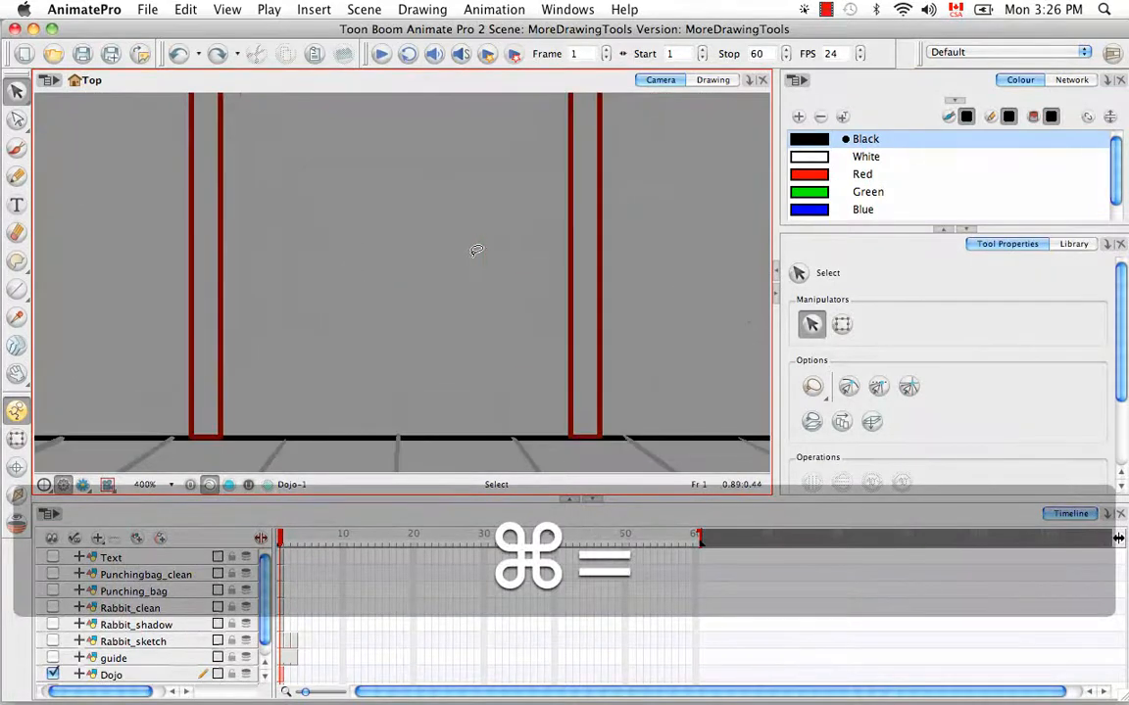
key(space)
drag(471, 257, 415, 316)
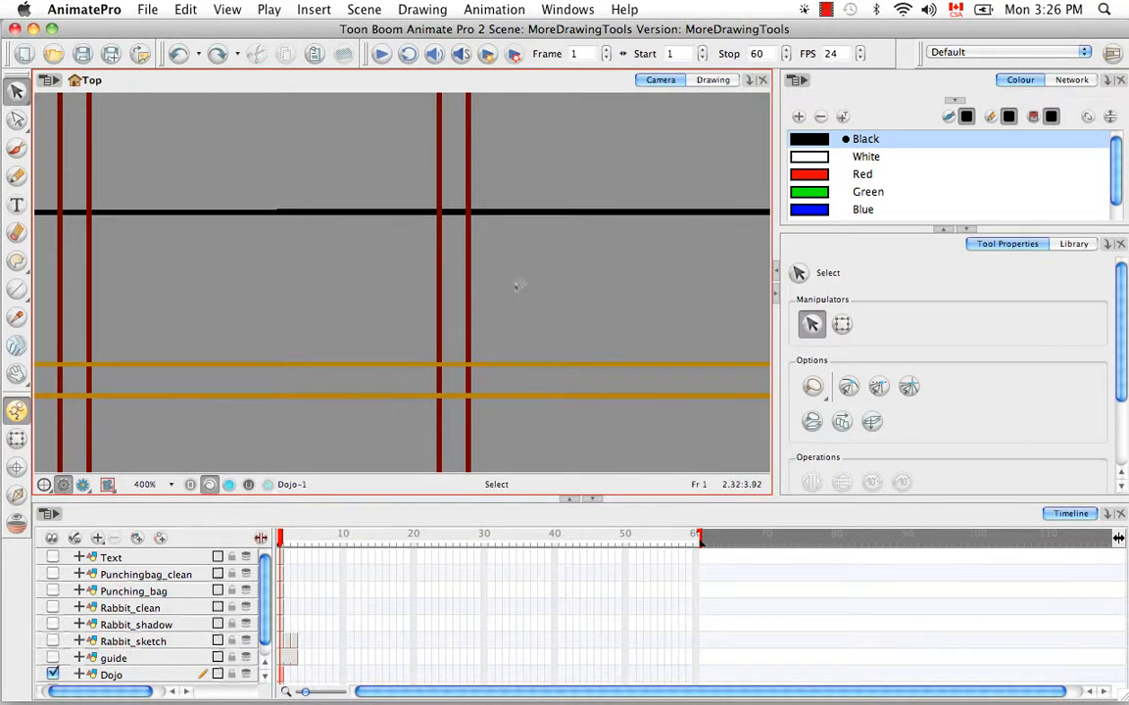
key(space)
drag(491, 269, 582, 307)
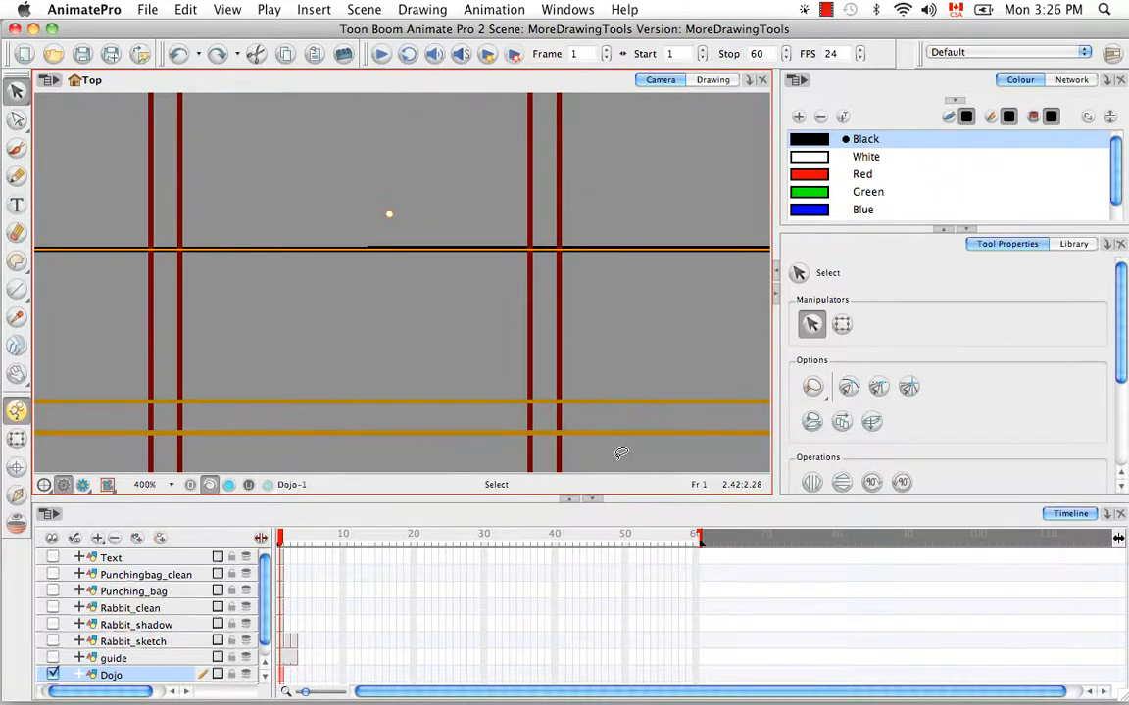
key(super+Up)
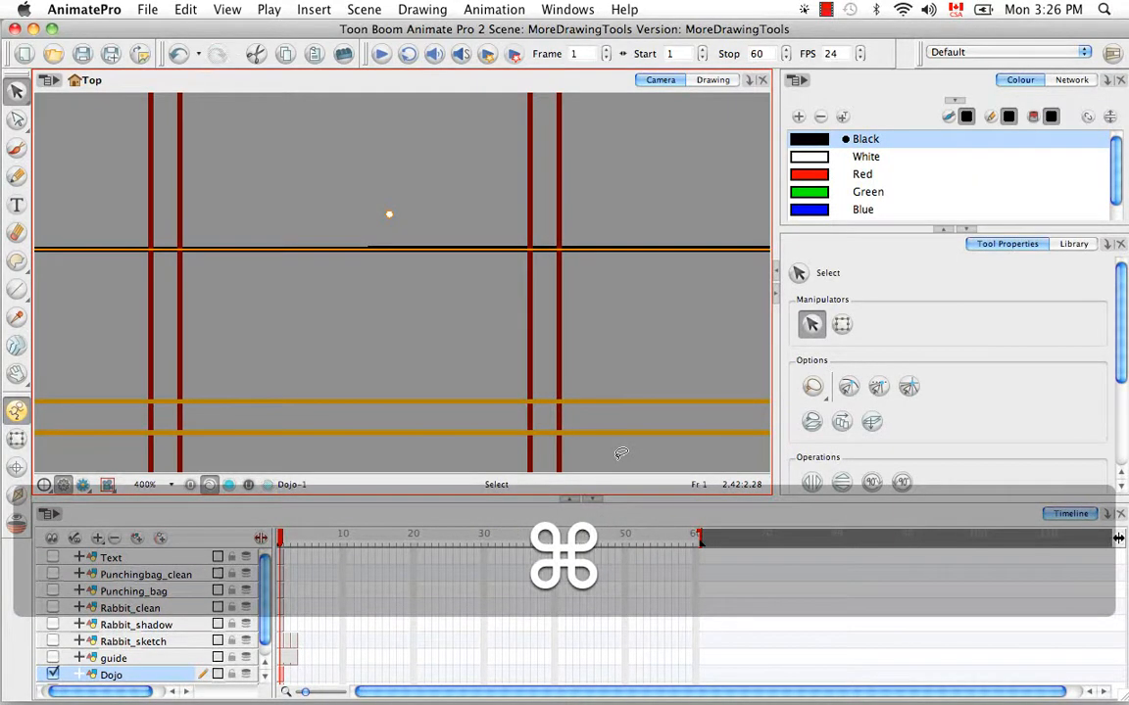
key(super+Up)
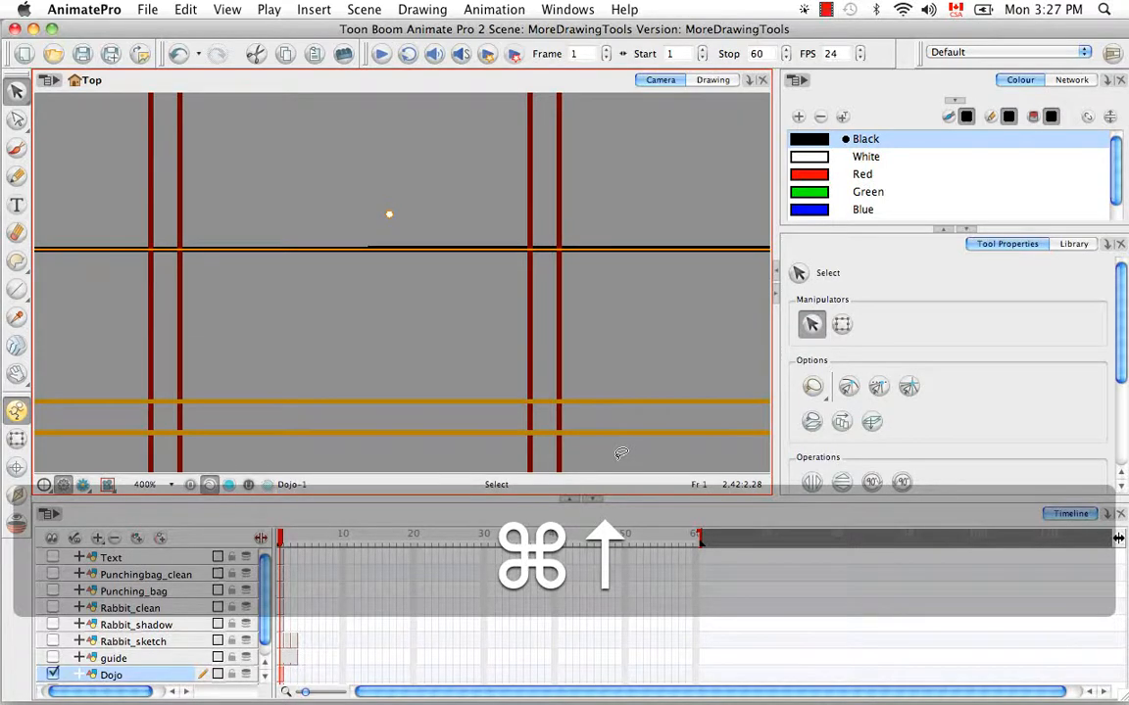
click(397, 299)
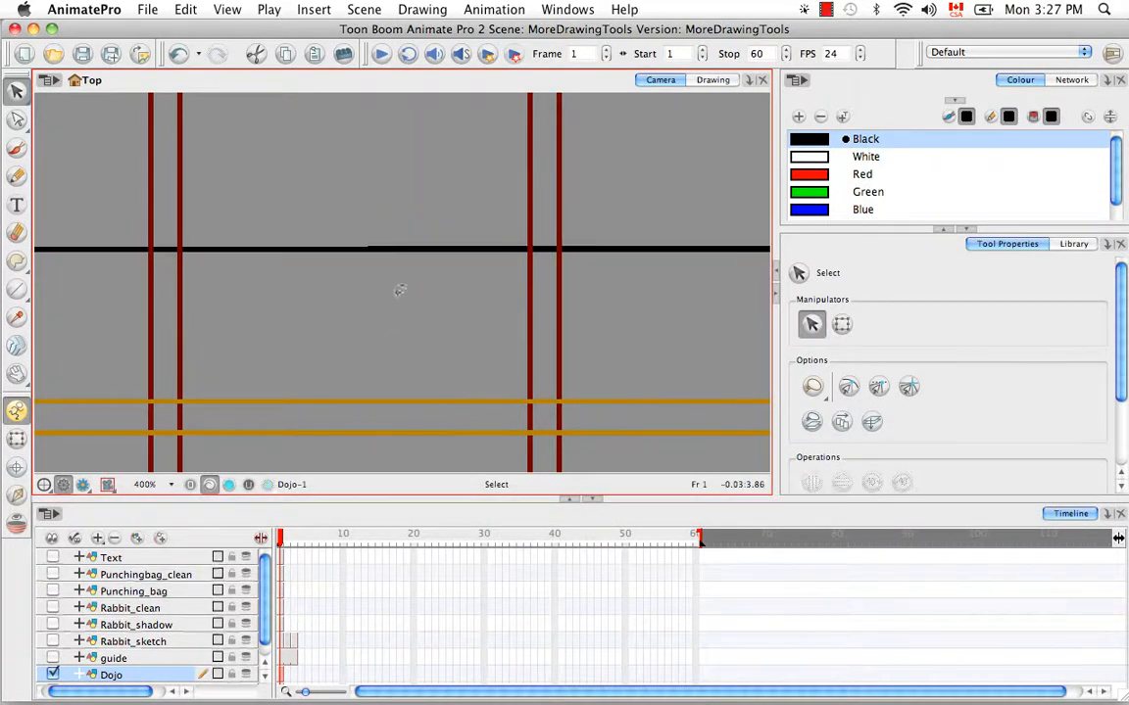
click(392, 216)
key(super+Up)
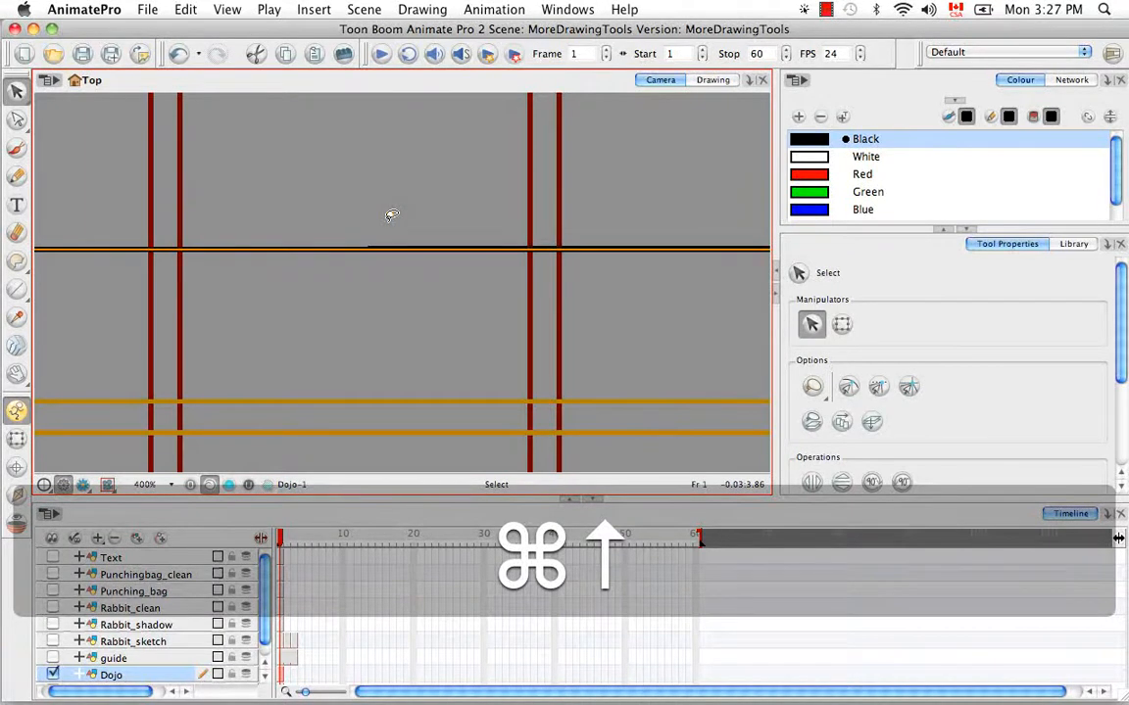
click(468, 285)
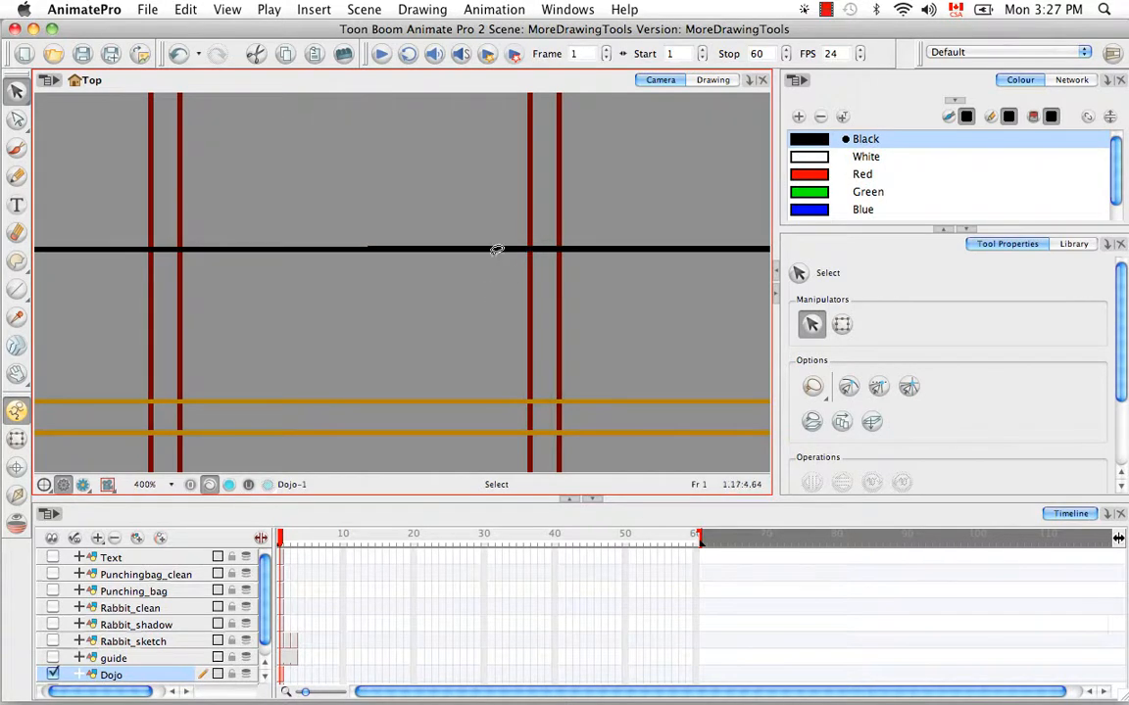
- Send the black horizontal line one level backward and bring it one level forward again
click(475, 249)
key(super+Down)
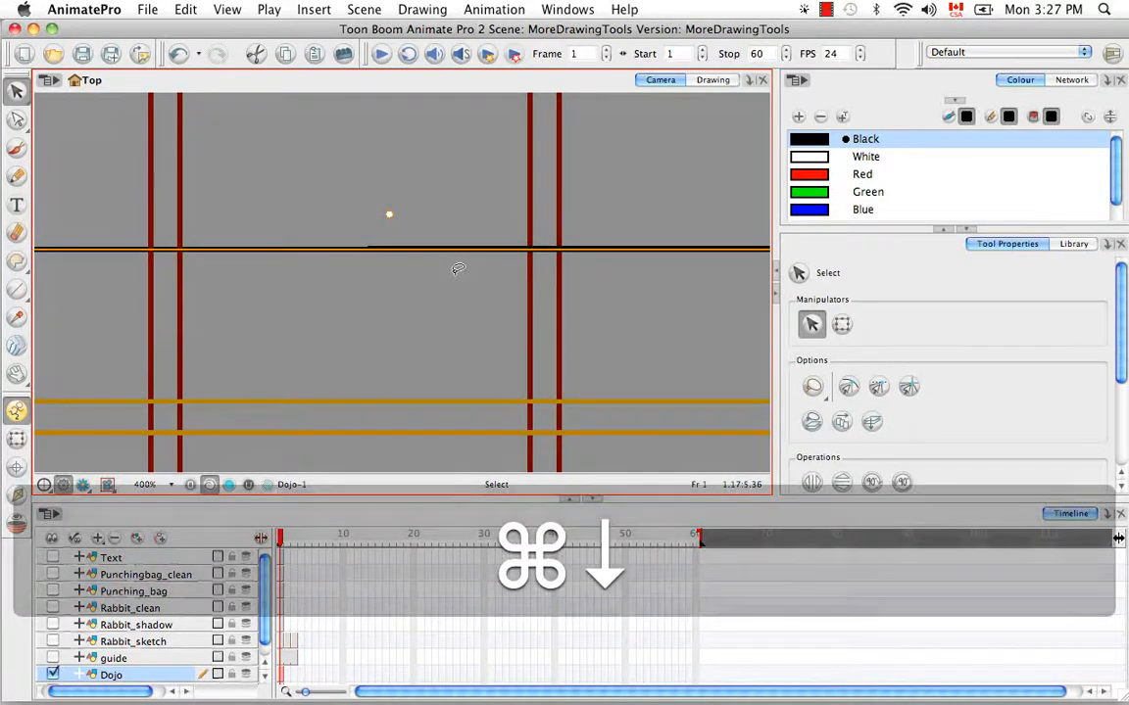
click(336, 329)
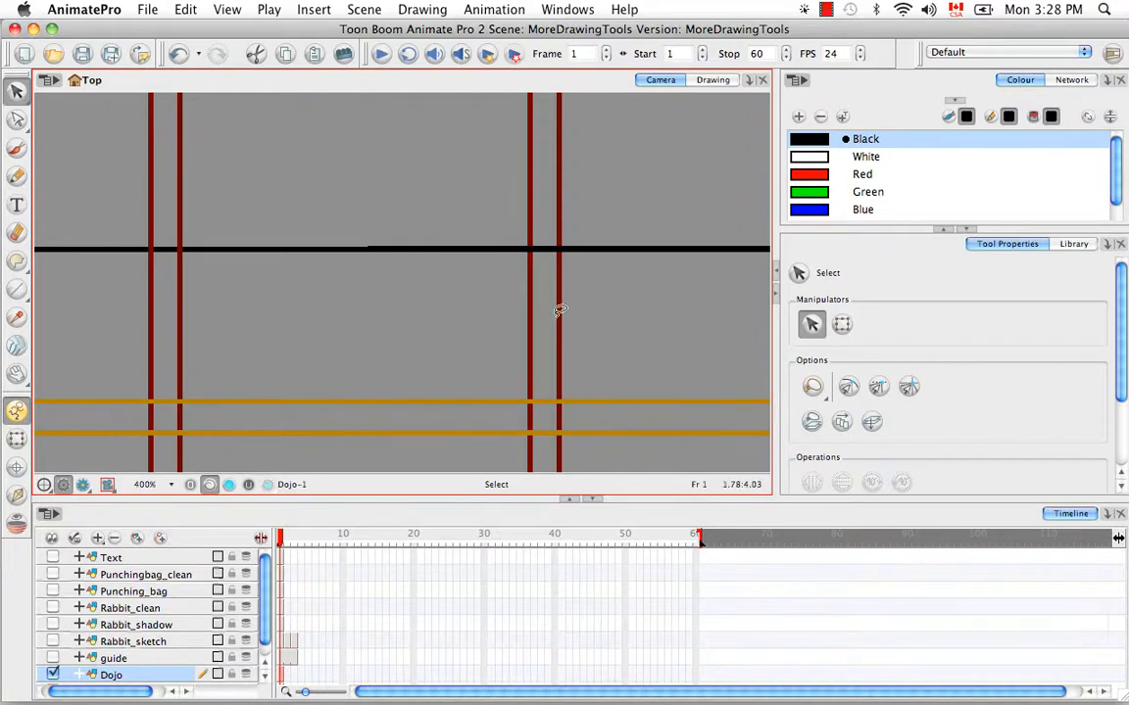
click(612, 248)
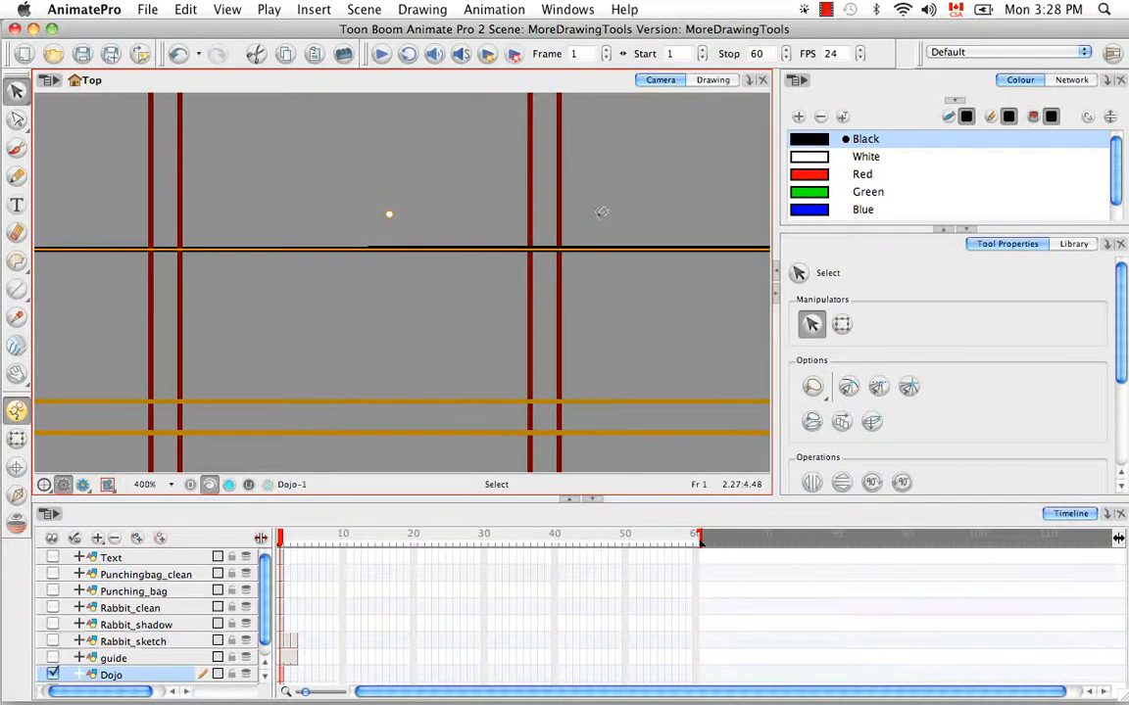
key(super+Up)
click(355, 304)
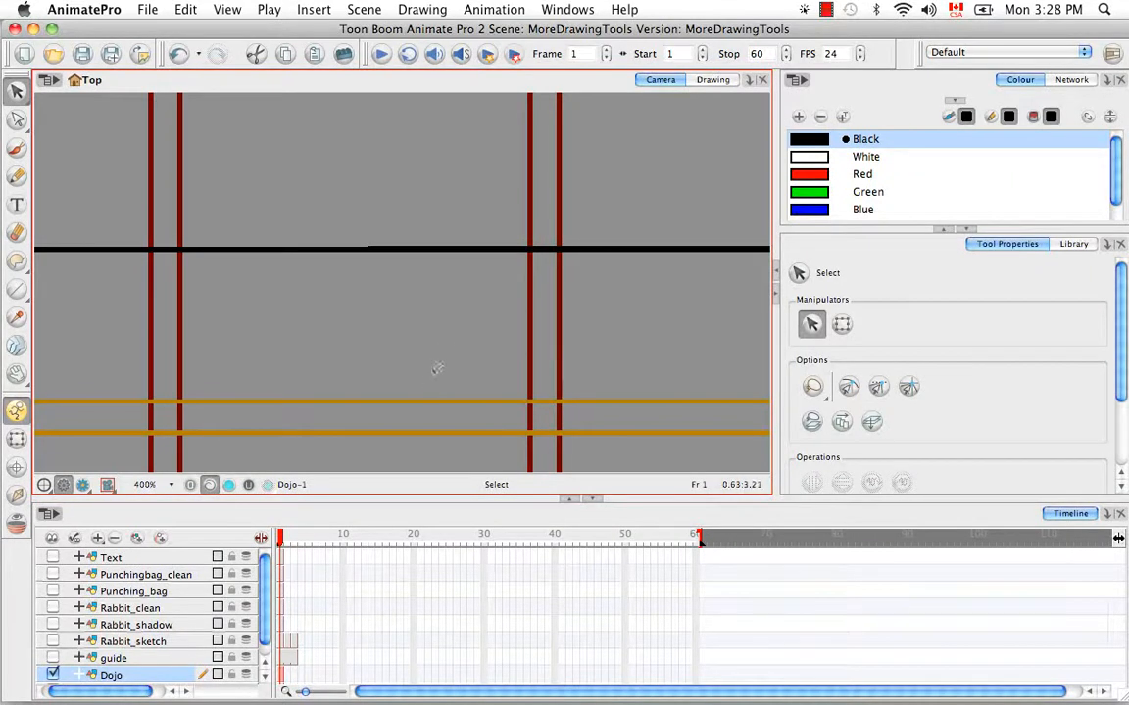
- Bring the two horizontal yellow lines on the back wall to the front of the drawing
mouse_move(434, 362)
mouse_down()
mouse_move(460, 261)
mouse_move(449, 373)
mouse_up()
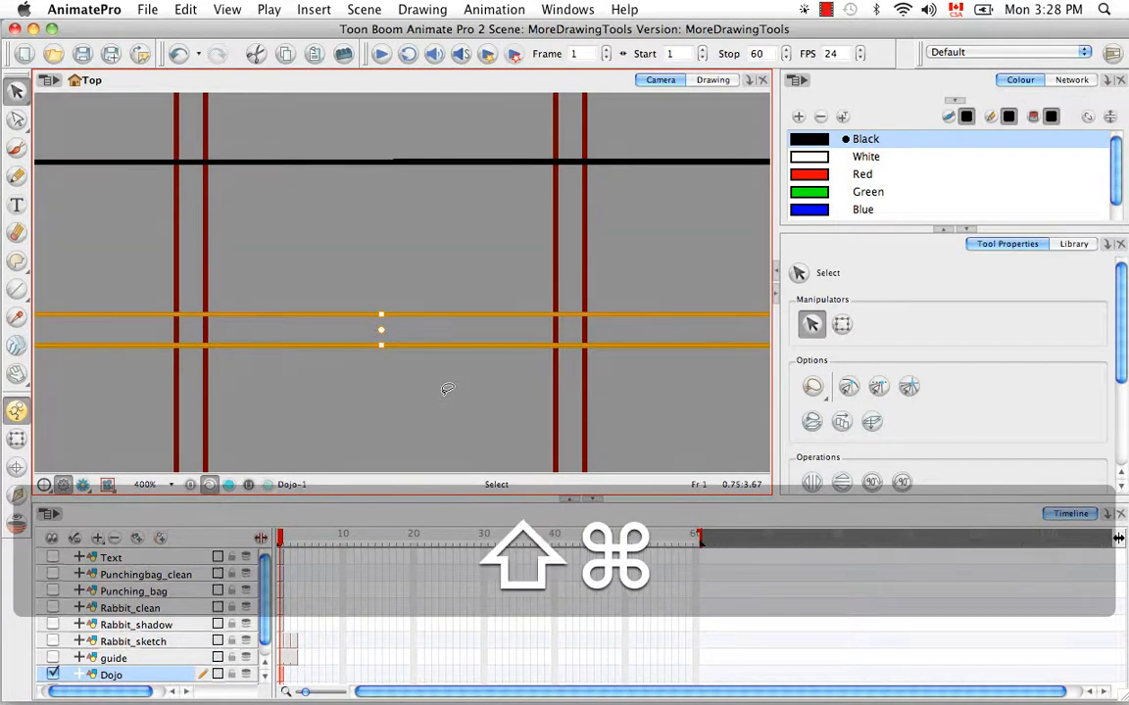
key(shift+super+Up)
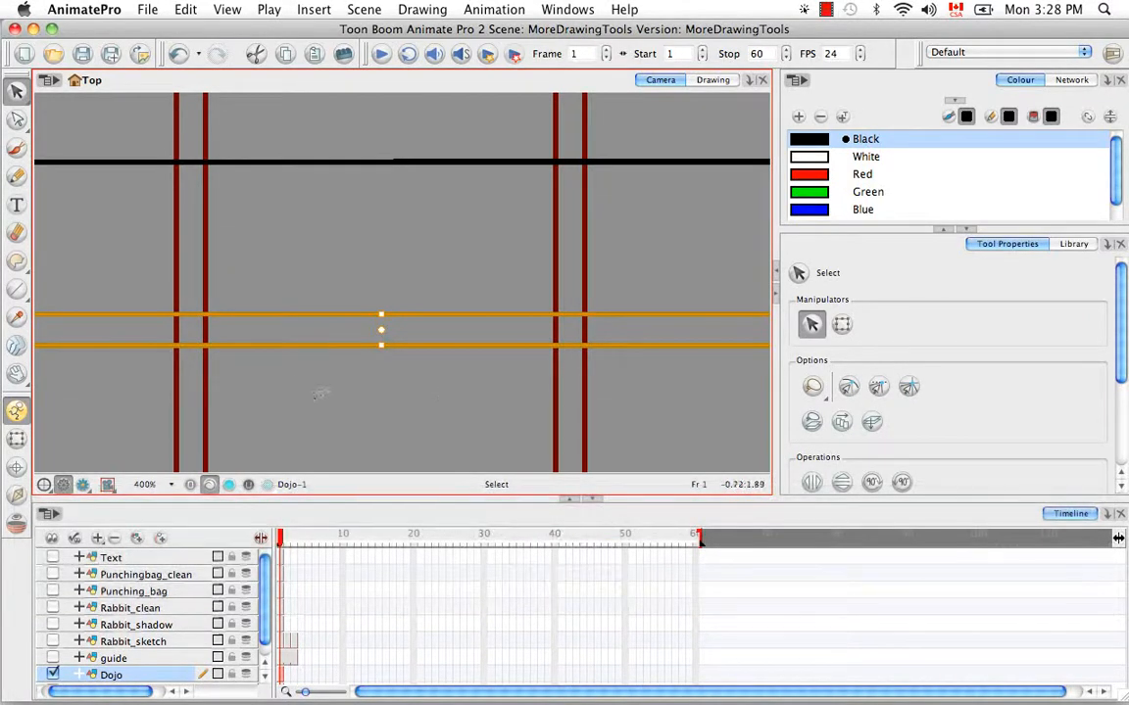
click(322, 387)
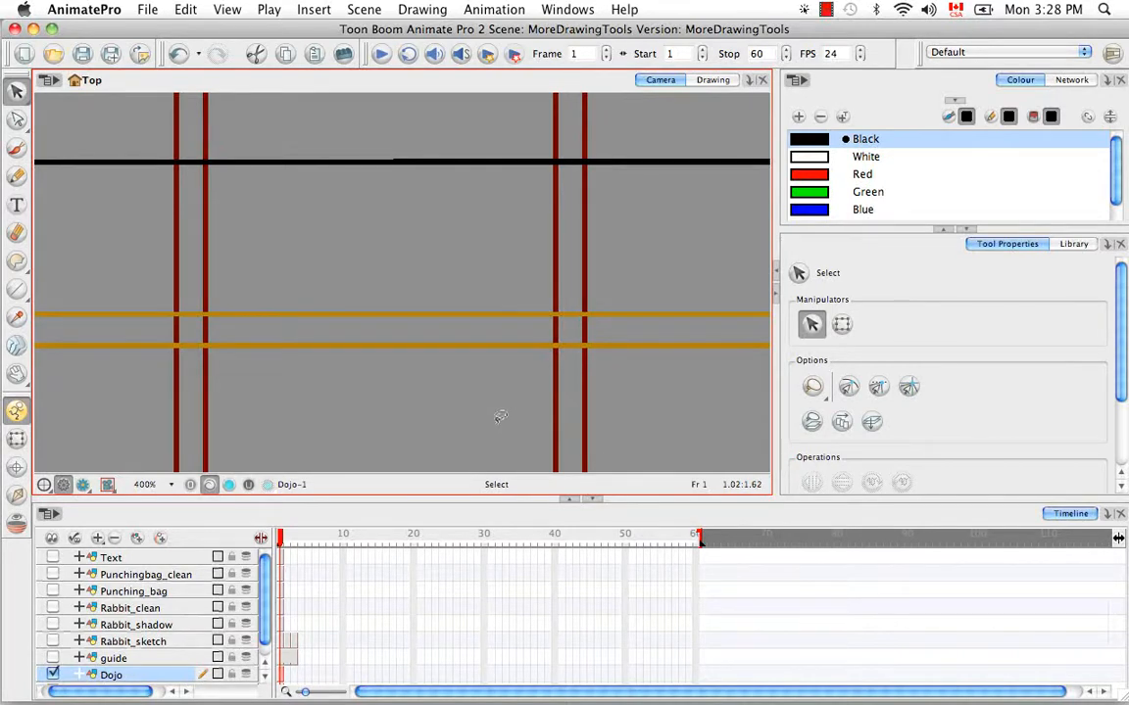
- Send the two horizontal yellow lines to the back, behind the red posts
click(381, 330)
key(shift+super+Down)
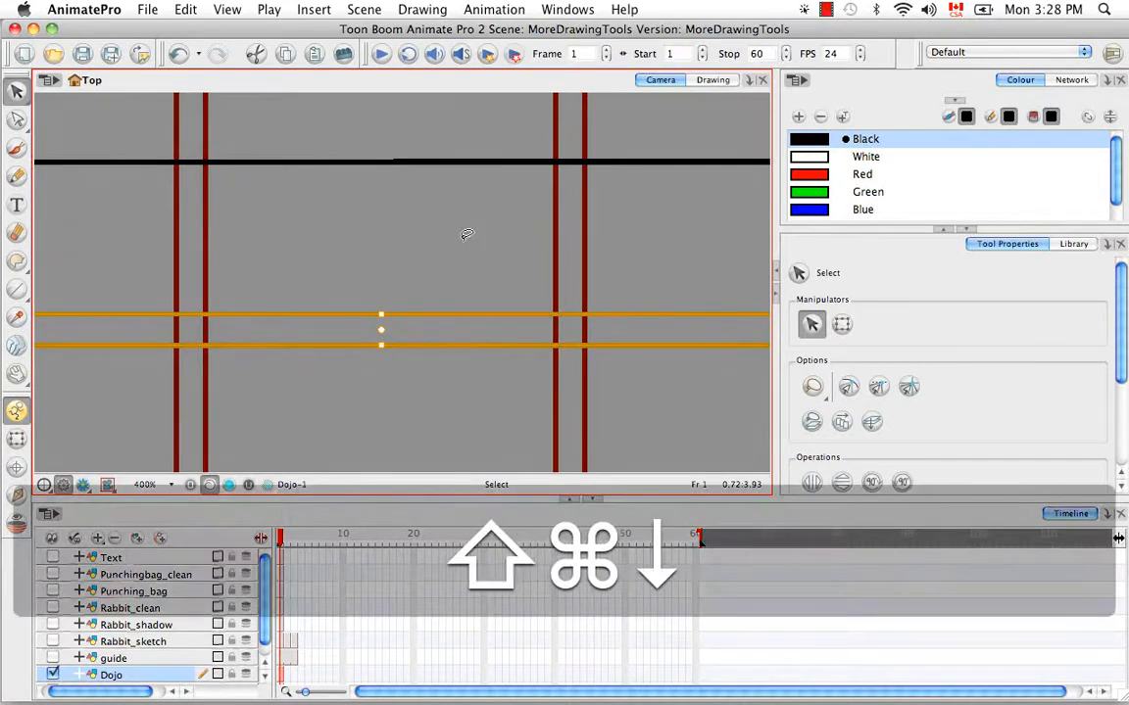
click(314, 406)
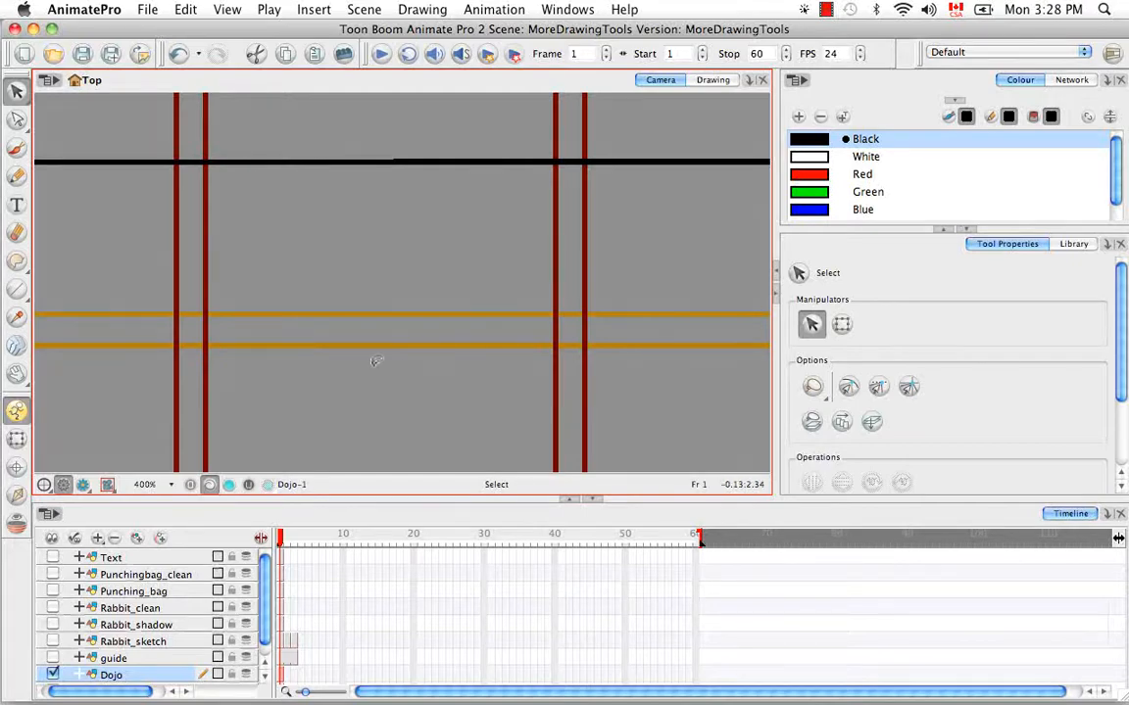
- Examine the Convert commands, including which ones are available for the selected yellow pencil lines
key(super)
key(super+minus)
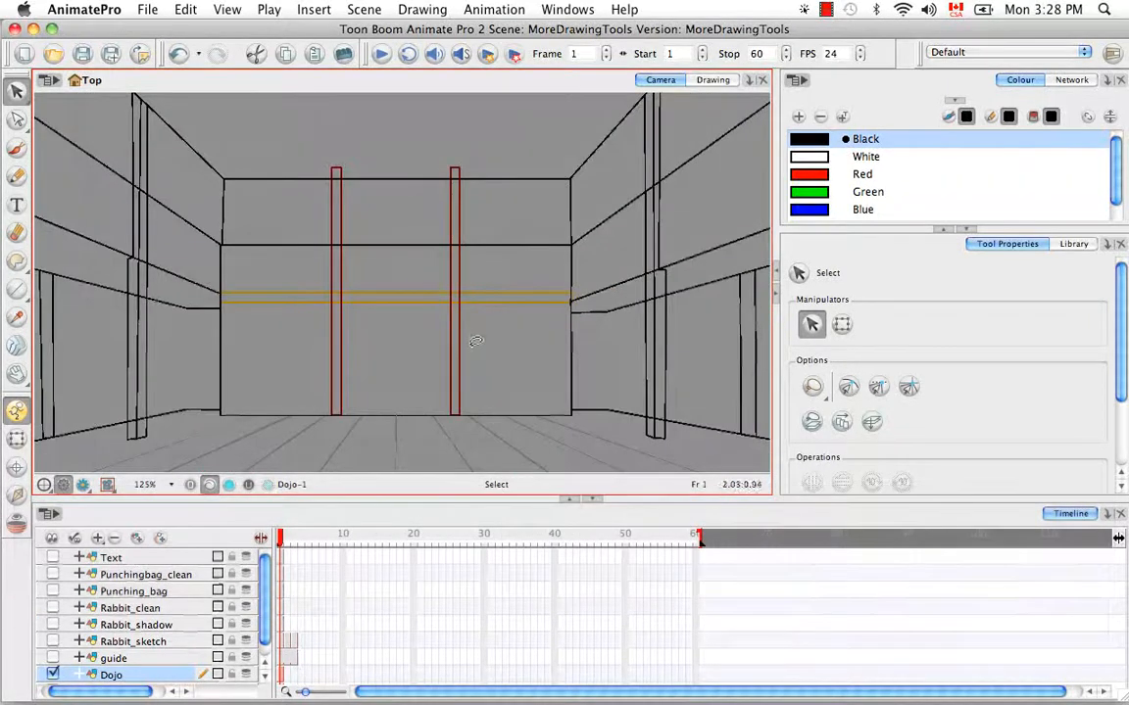
key(space)
key(shift+m)
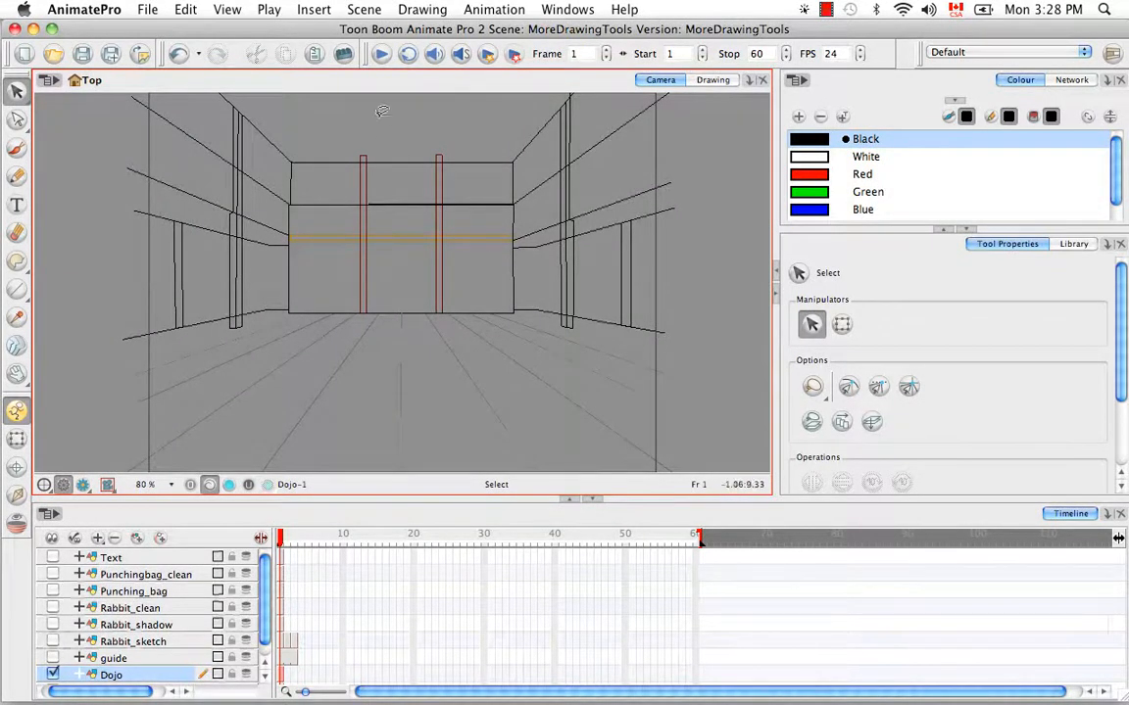
click(436, 13)
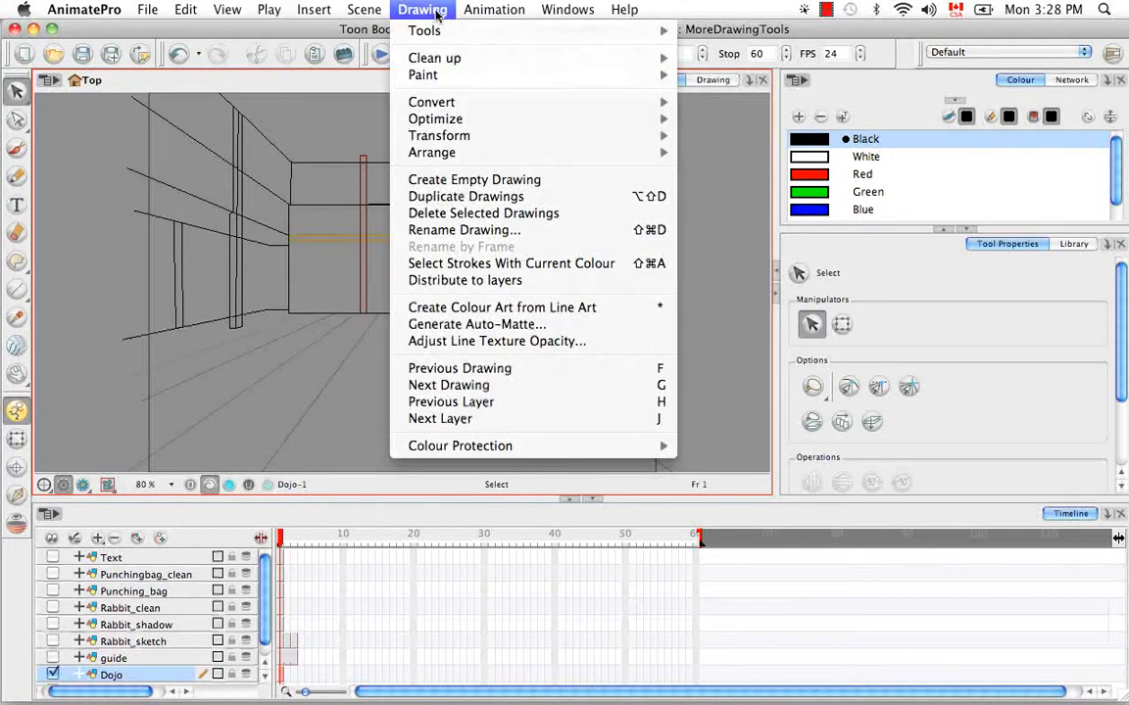
mouse_move(401, 105)
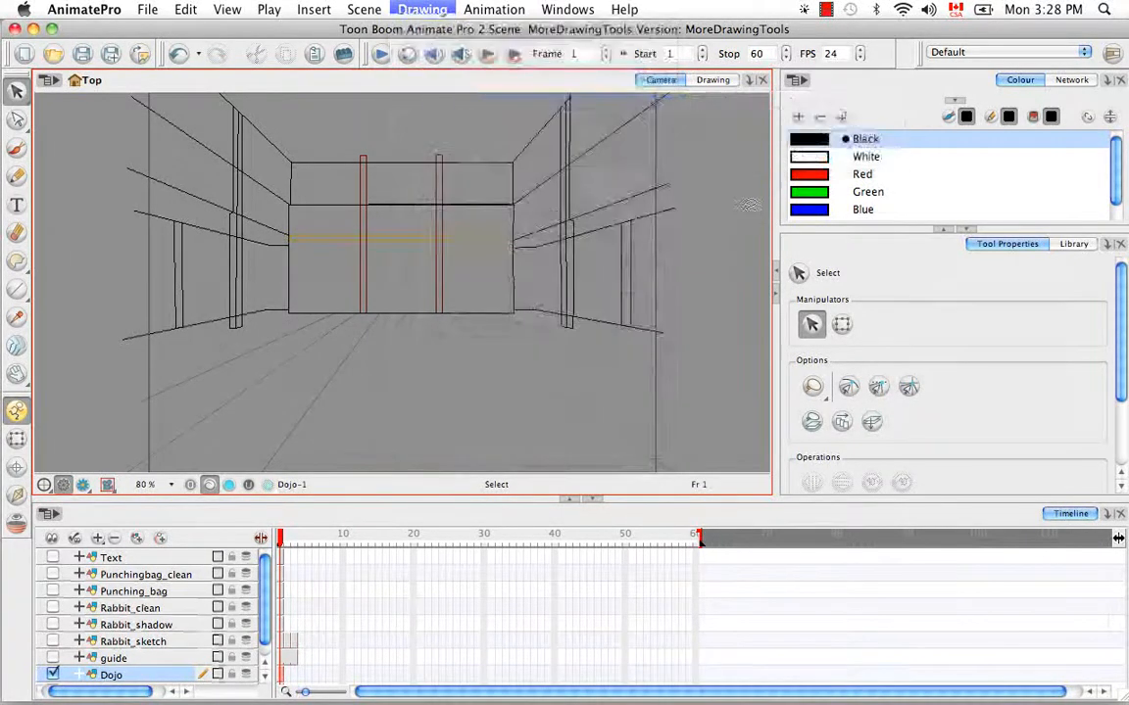
click(680, 196)
click(299, 240)
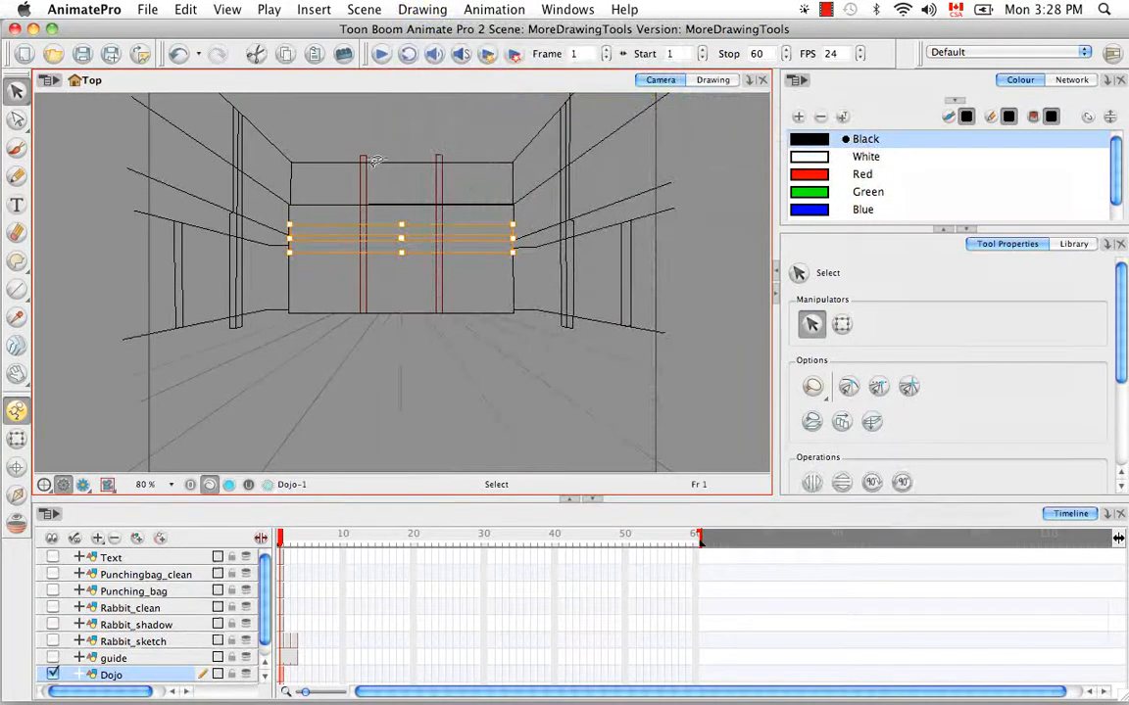
click(409, 9)
mouse_move(494, 101)
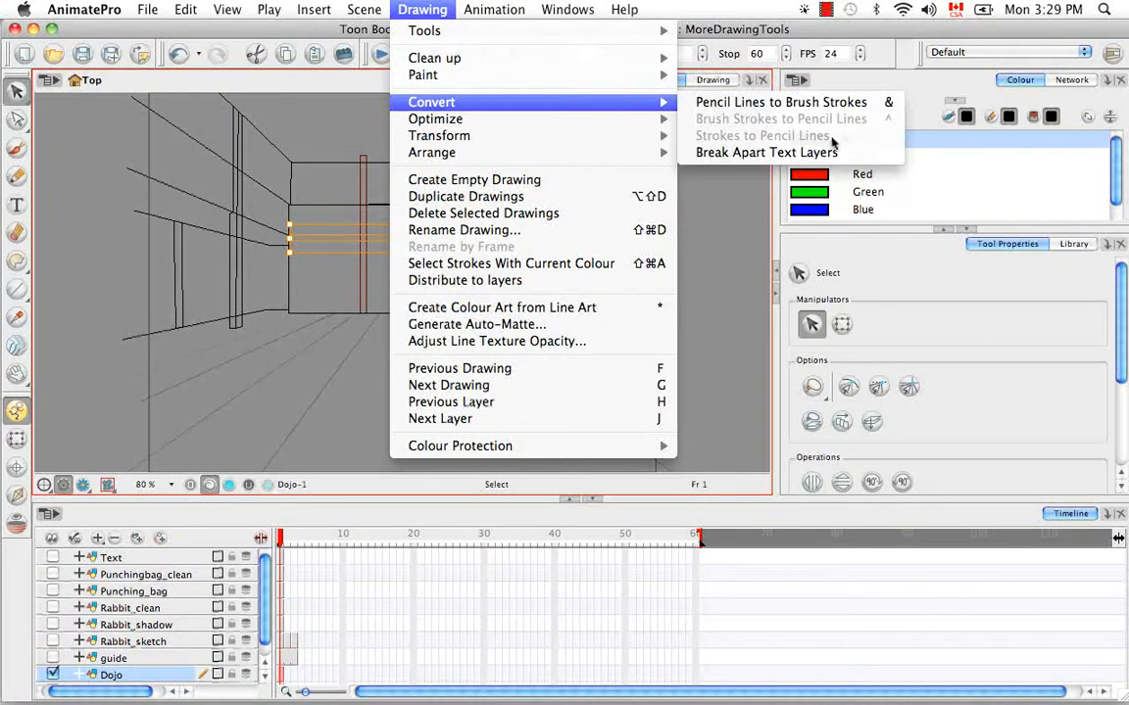
click(318, 270)
click(324, 271)
- Convert the two horizontal yellow pencil lines on the back wall to brush strokes and select them to check their contours
click(328, 239)
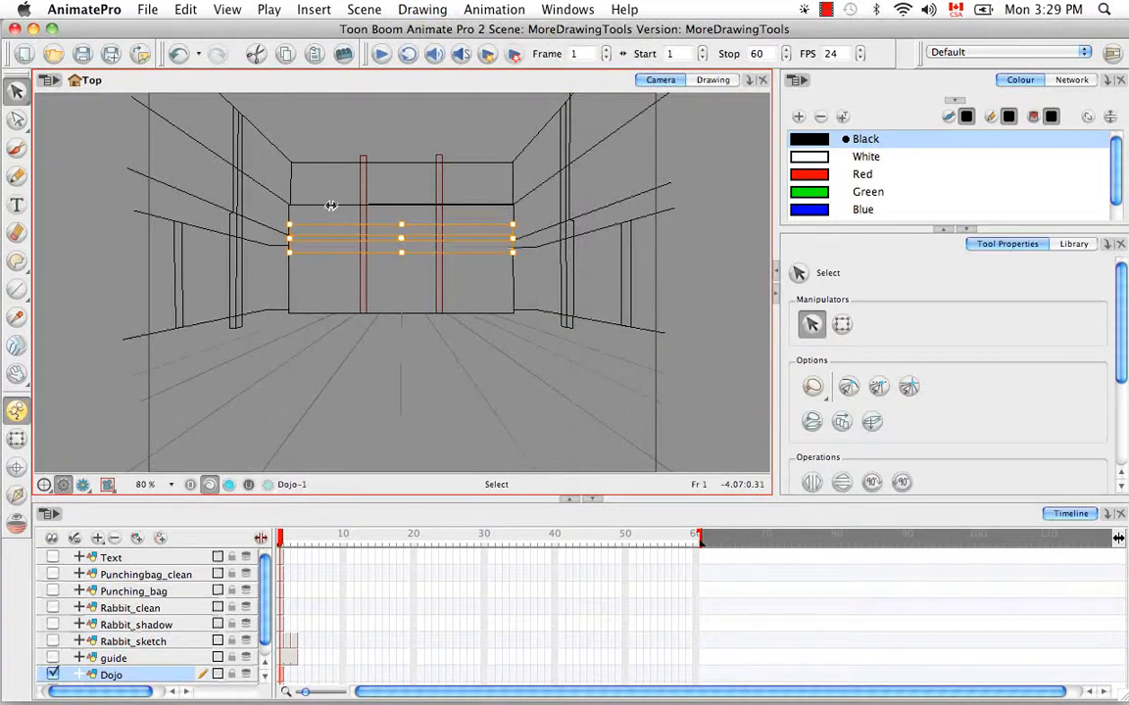
key(super+equal)
key(super+equal)
key(super+equal)
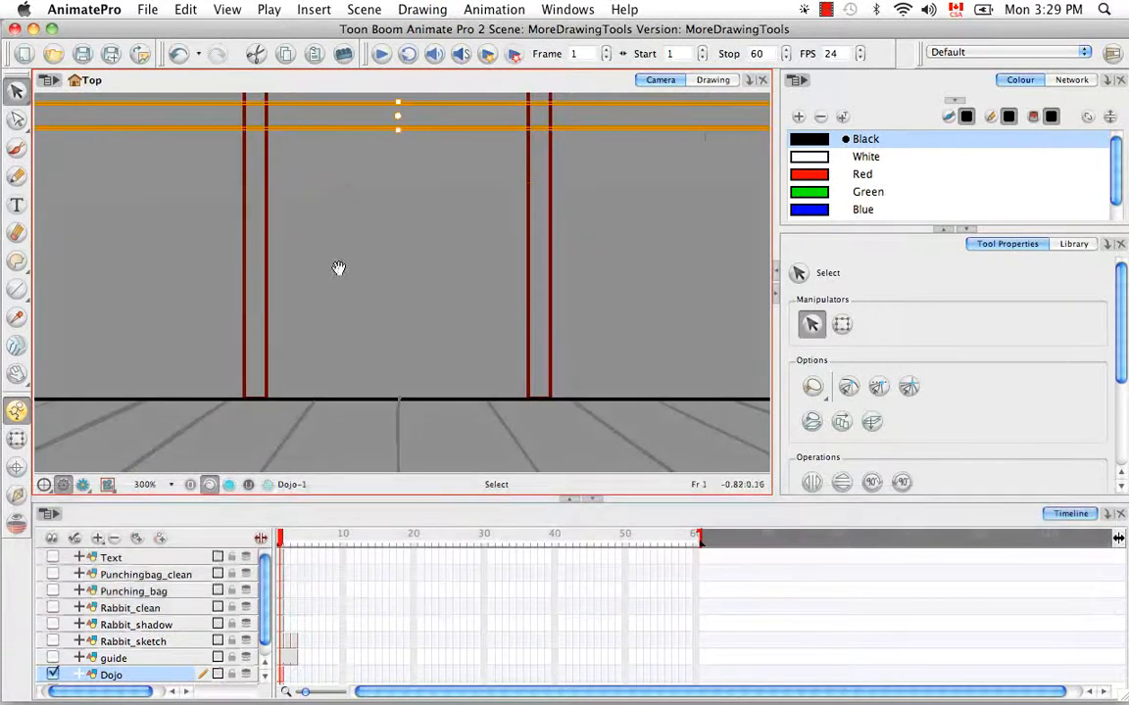
drag(338, 267, 392, 458)
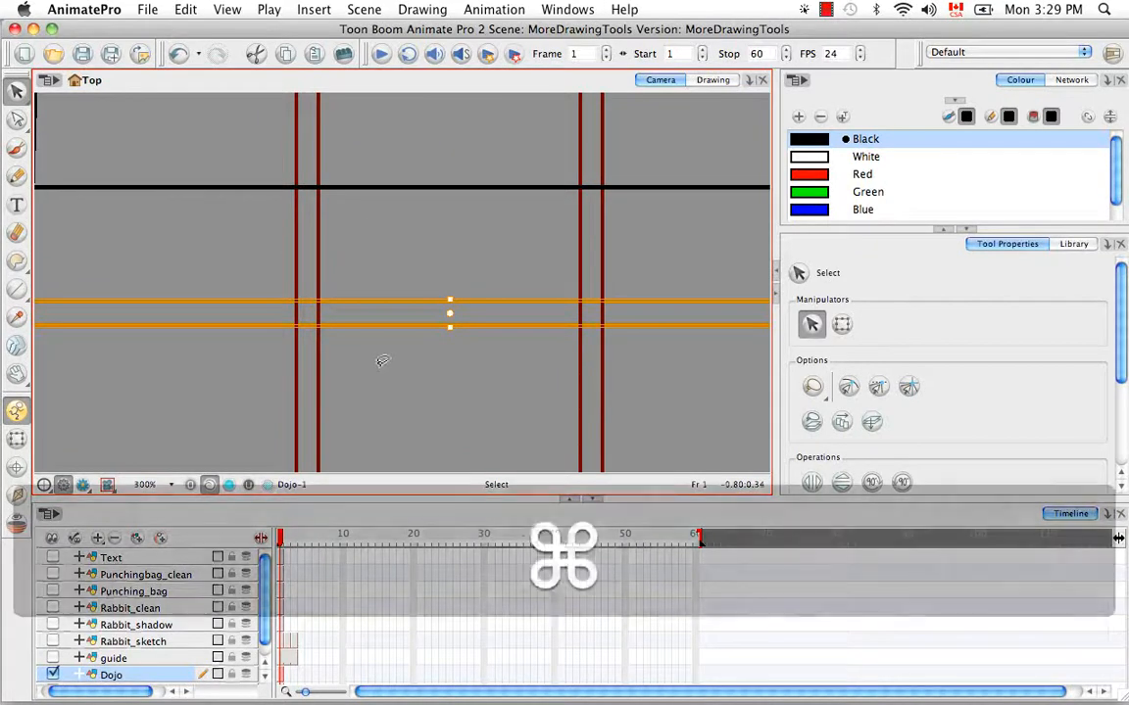
key(super+equal)
key(super+equal)
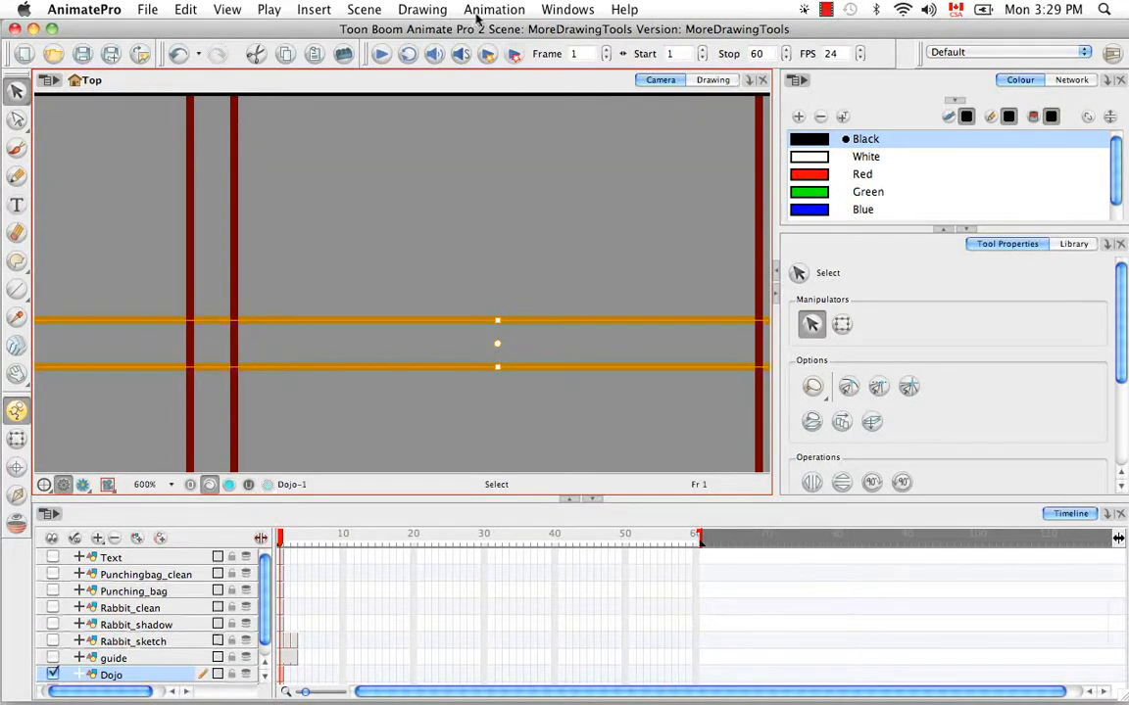
click(438, 13)
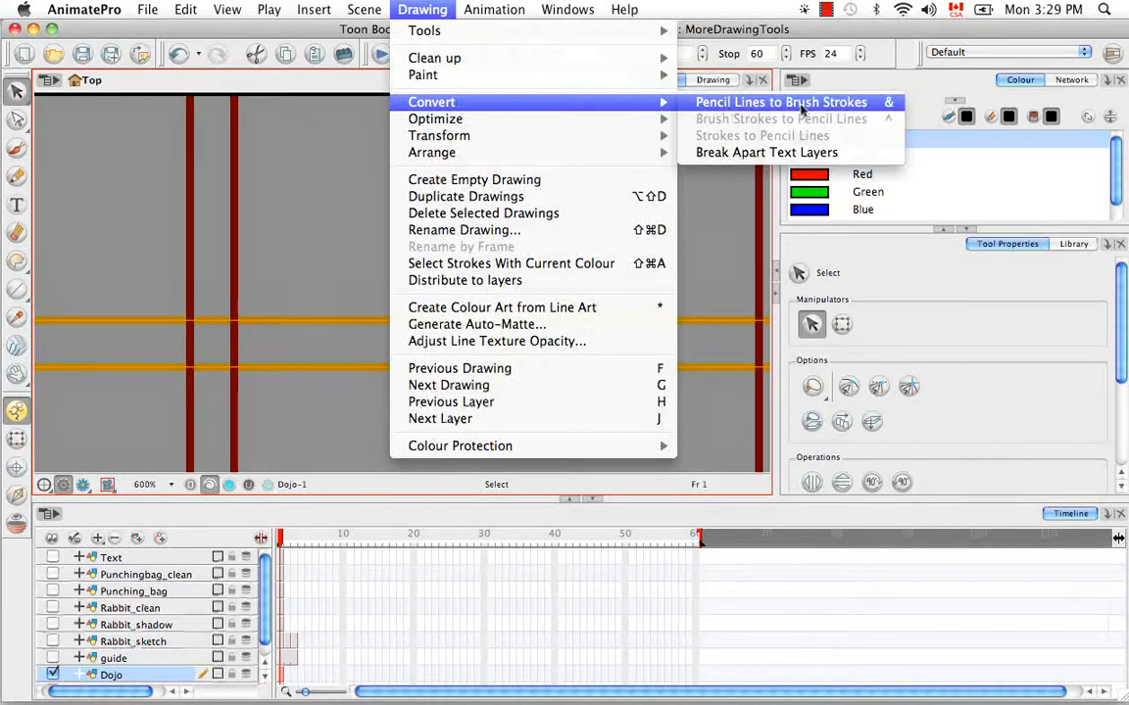
click(808, 103)
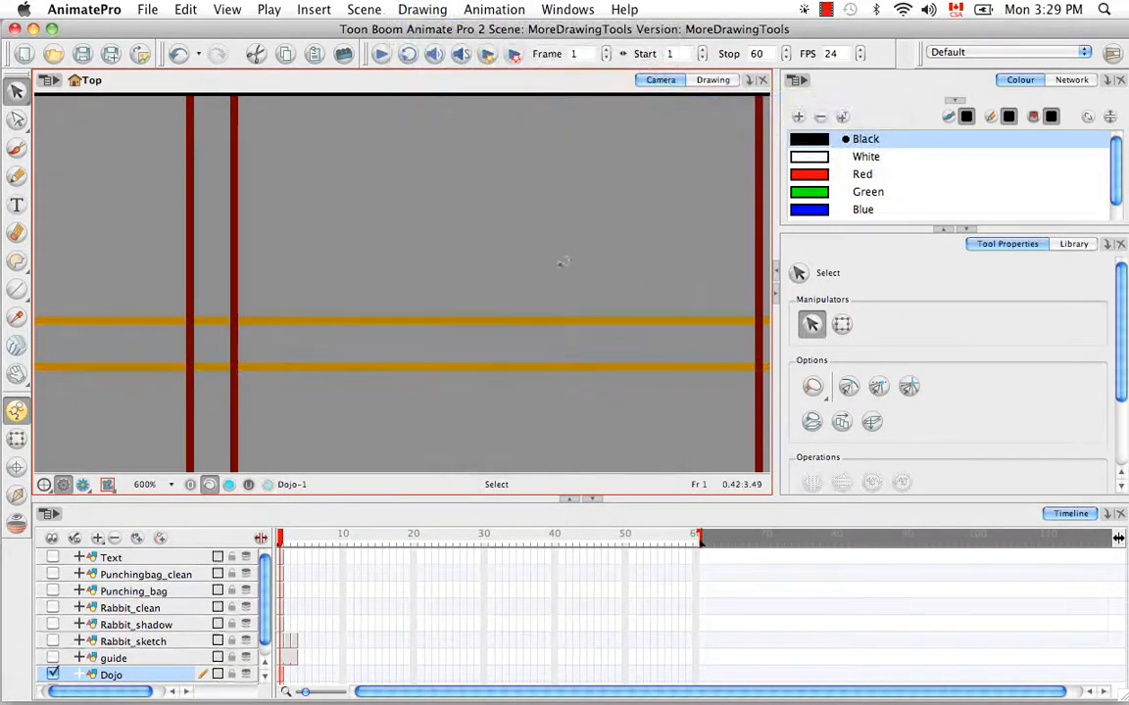
drag(439, 317, 443, 369)
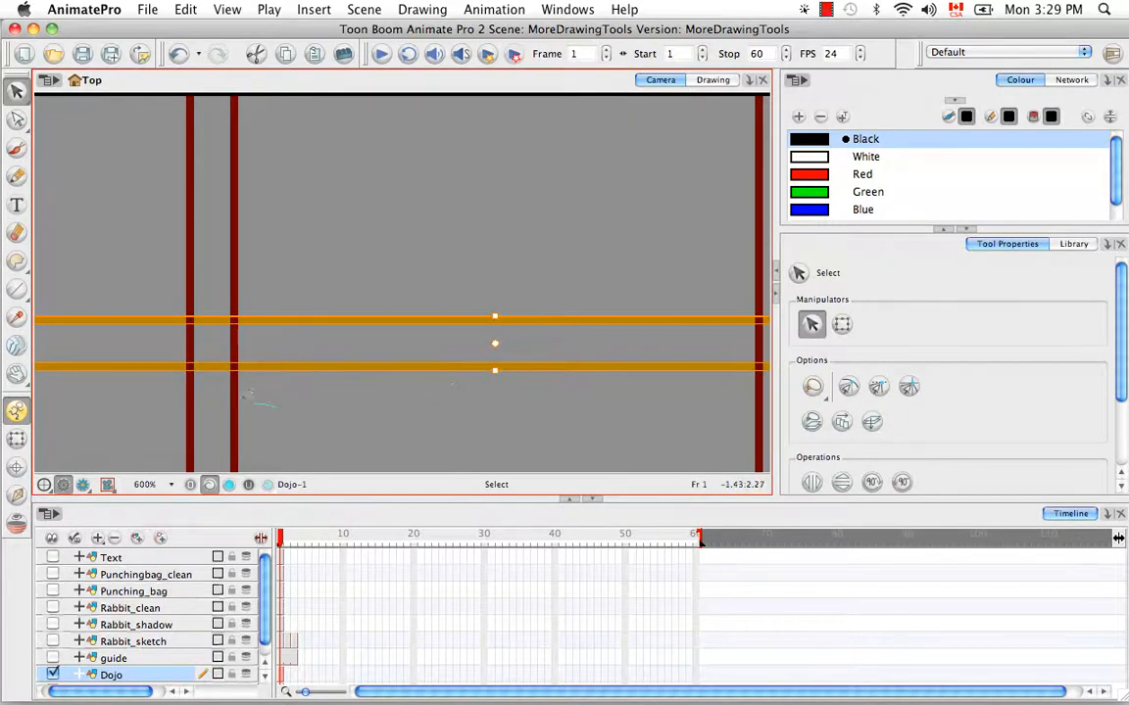
- Convert the two vertical red pencil lines of the left post to brush strokes and check their contours with the Contour Editor
click(212, 318)
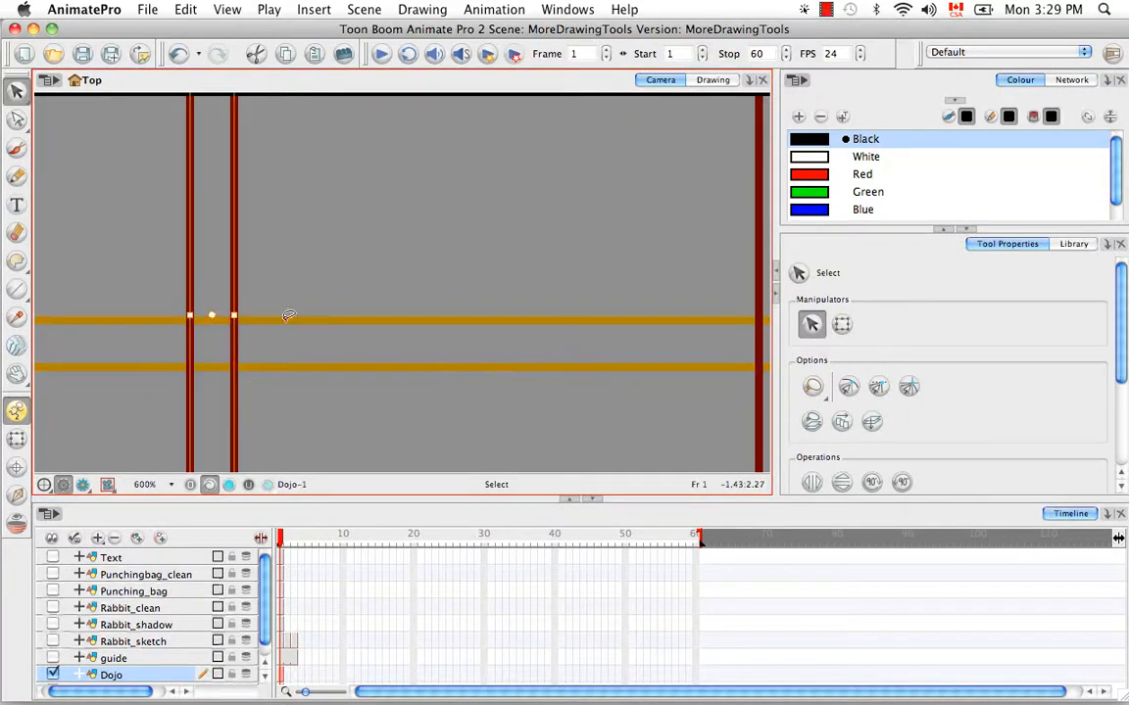
click(441, 11)
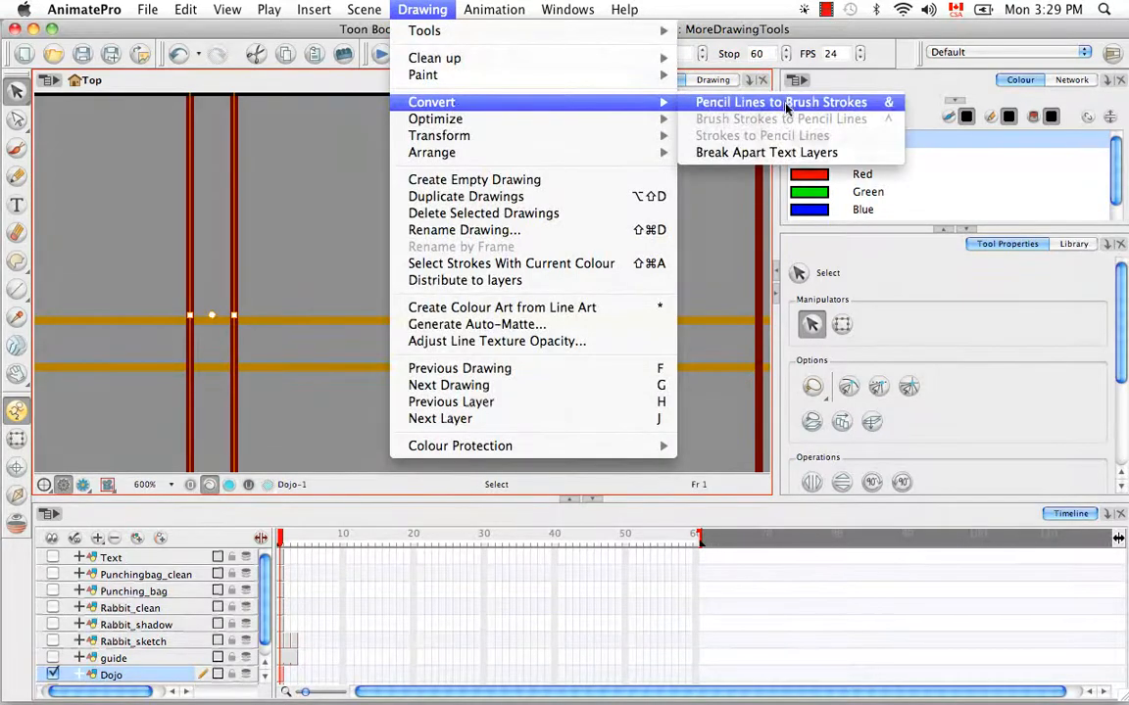
click(781, 102)
click(343, 228)
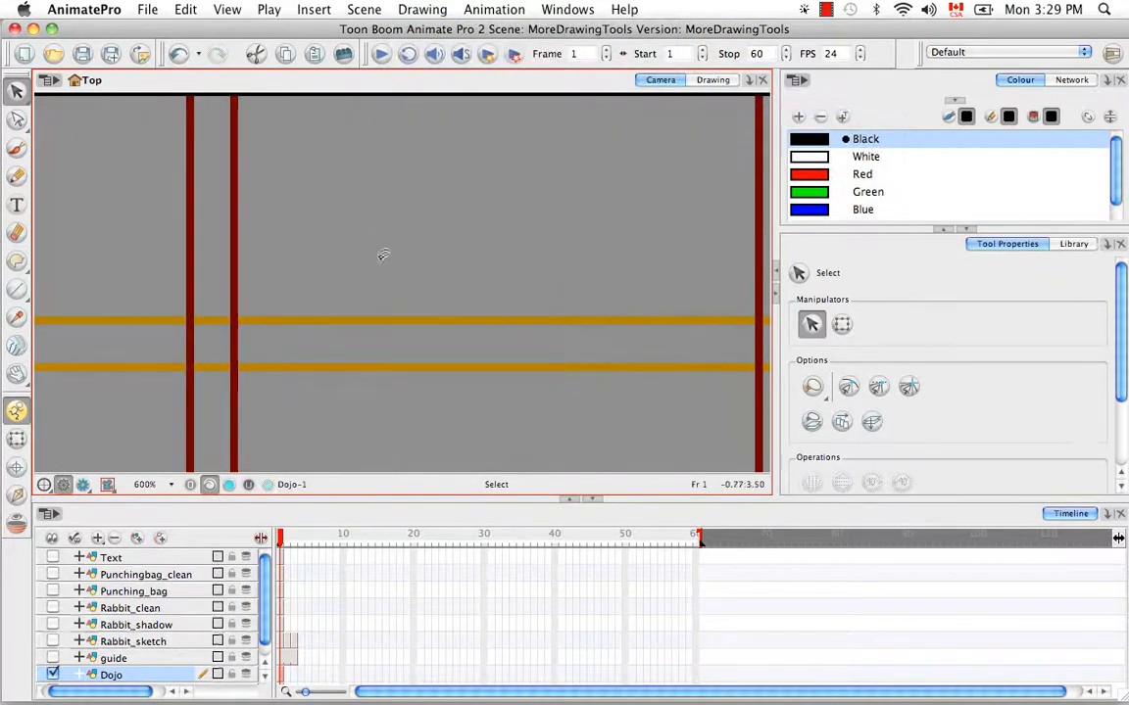
click(235, 248)
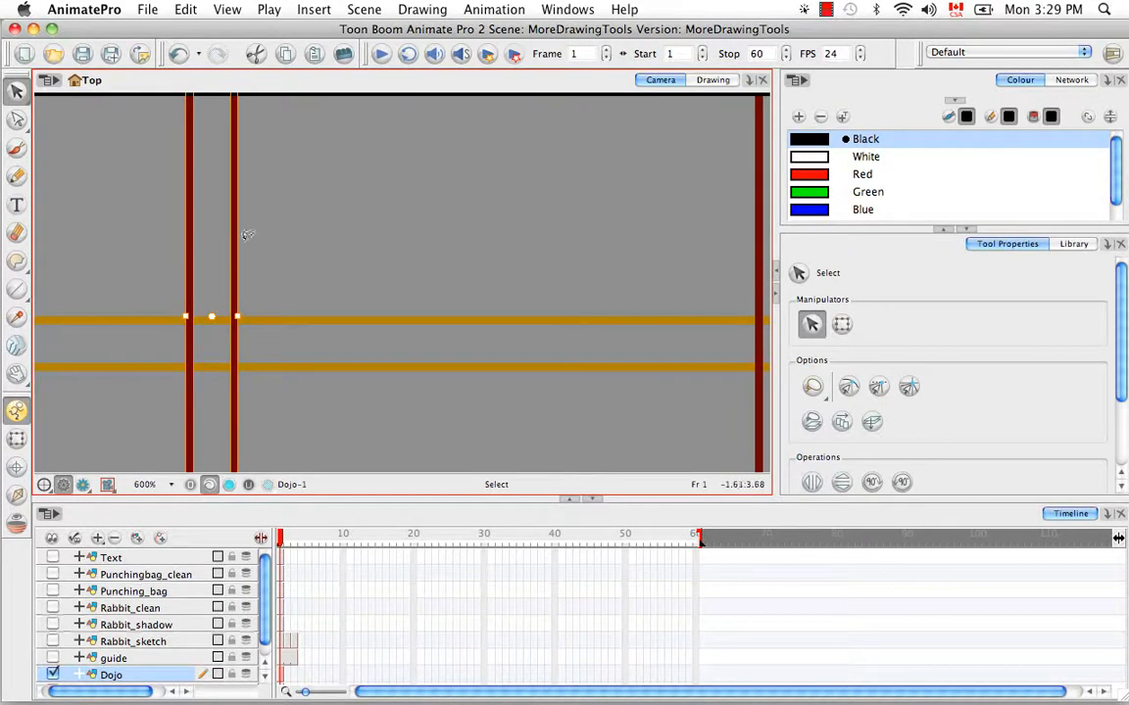
click(17, 119)
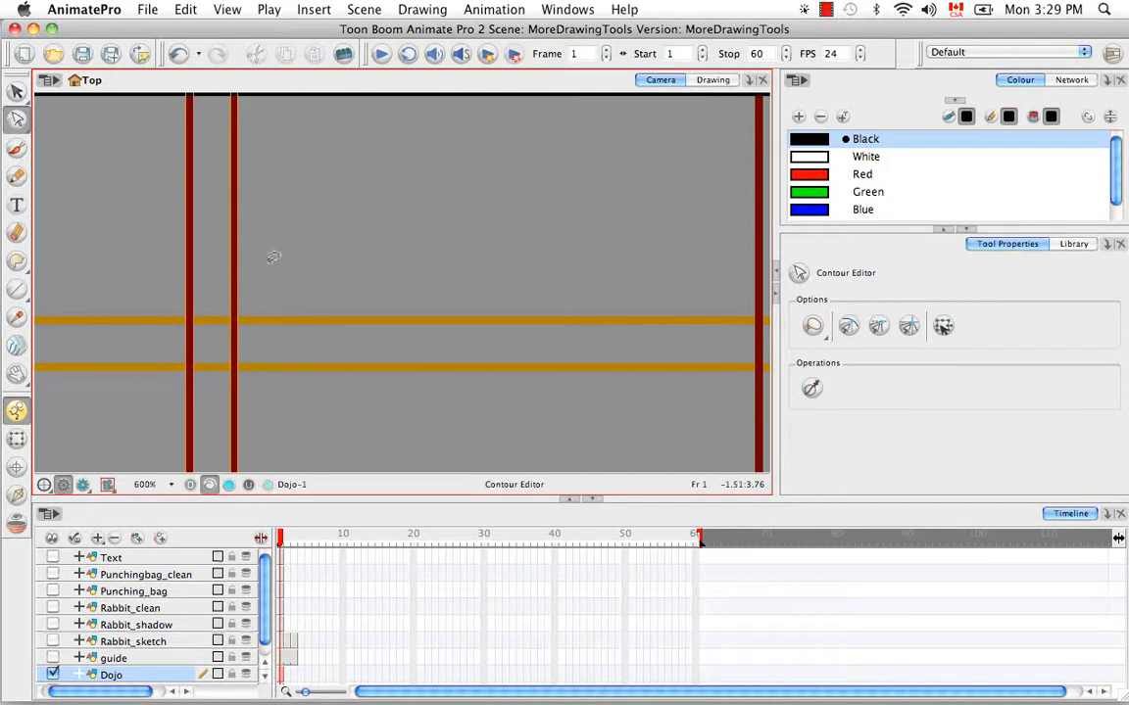
click(276, 253)
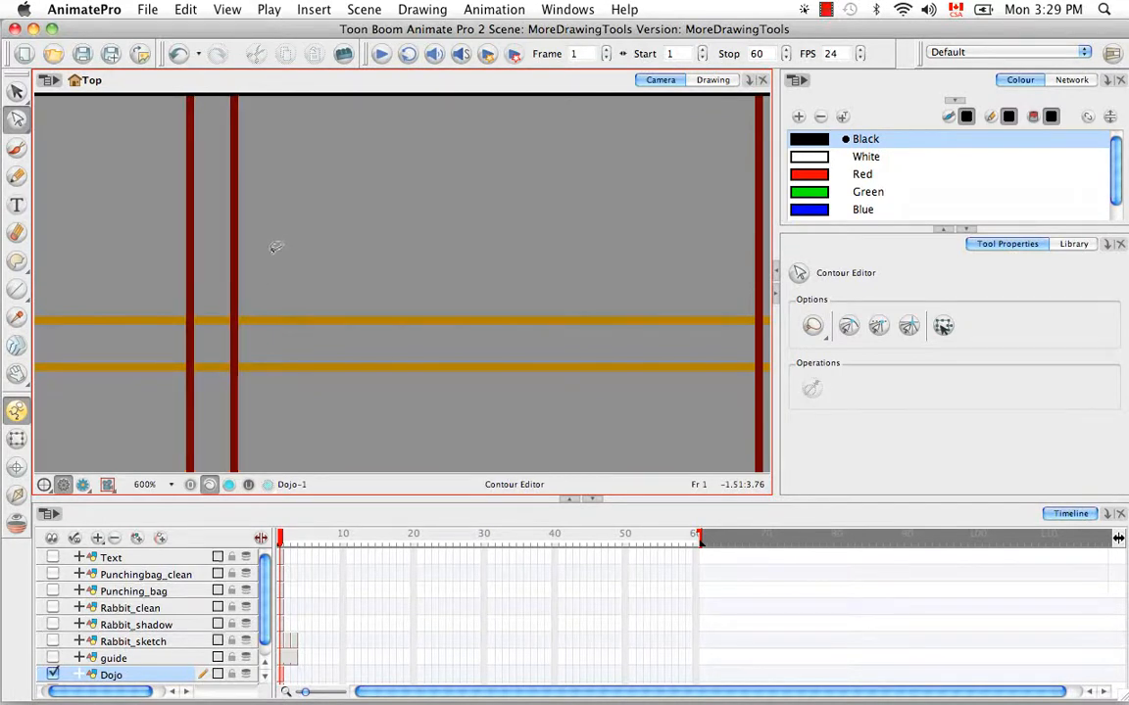
- Examine the contour of the grey floor line just right of centre with the Contour Editor
key(space)
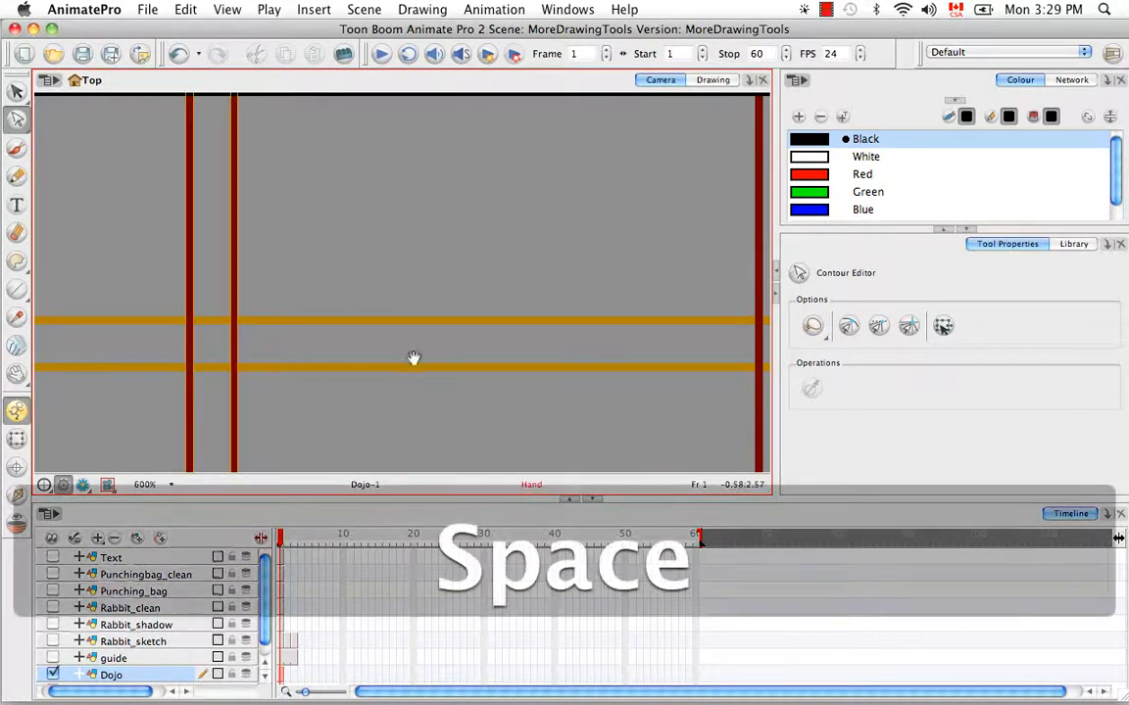
drag(416, 358, 369, 211)
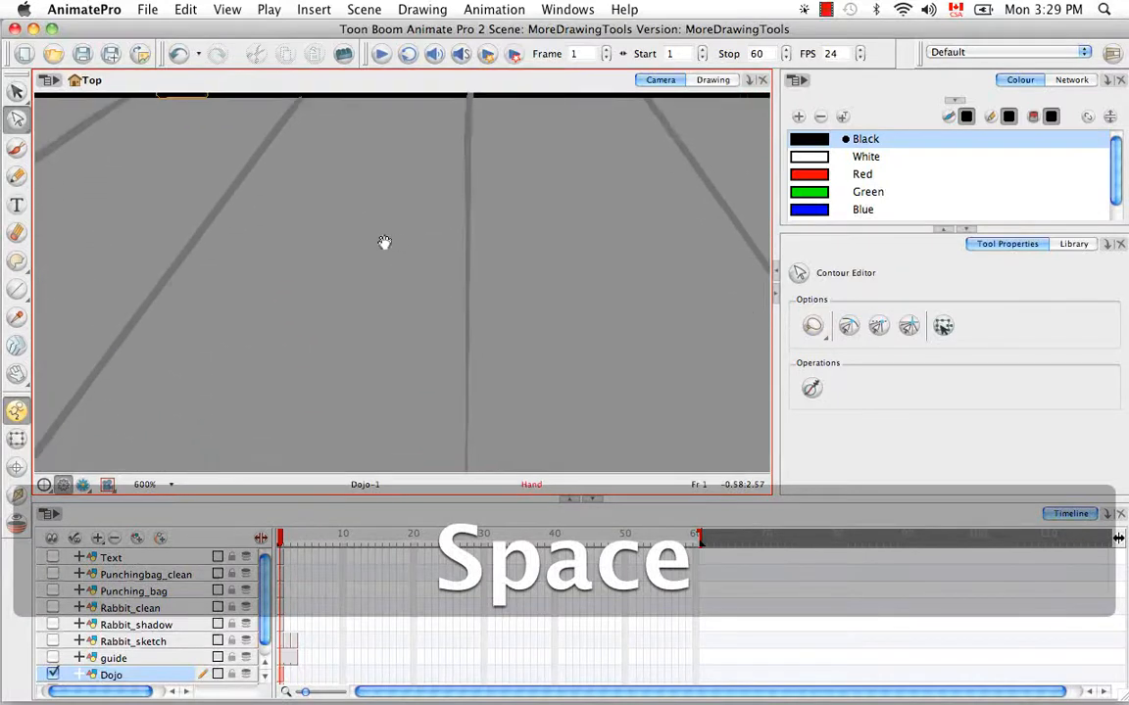
key(super+minus)
key(super+minus)
key(super+minus)
key(super+minus)
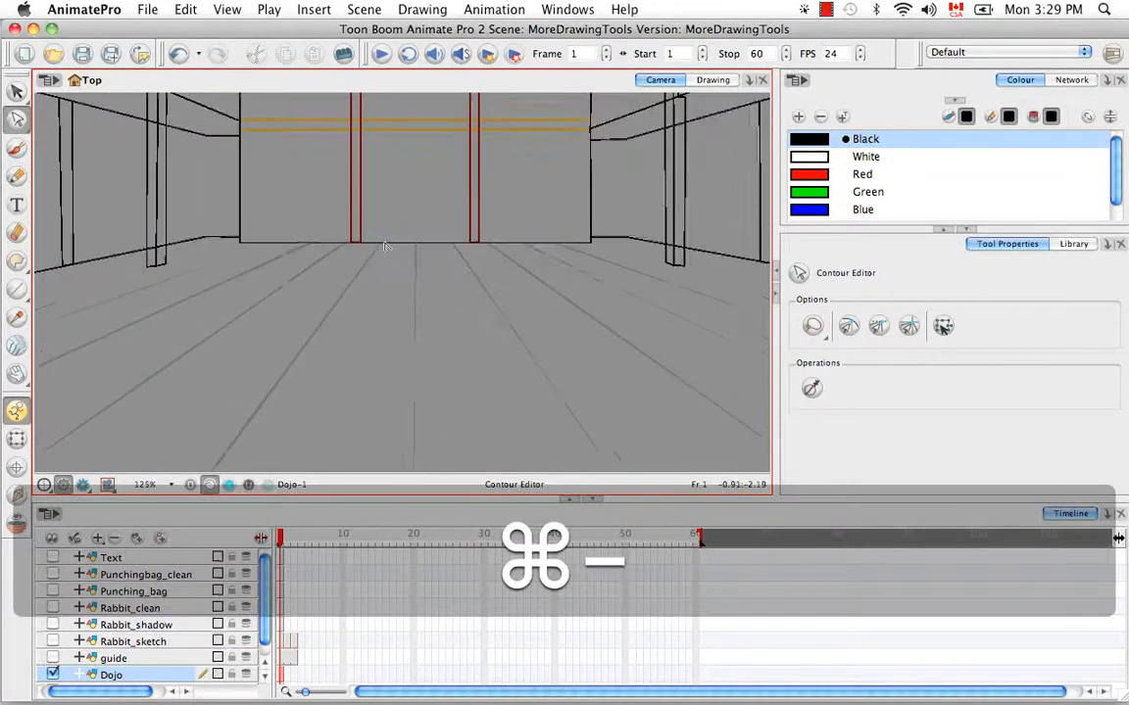
key(space)
drag(391, 378, 364, 226)
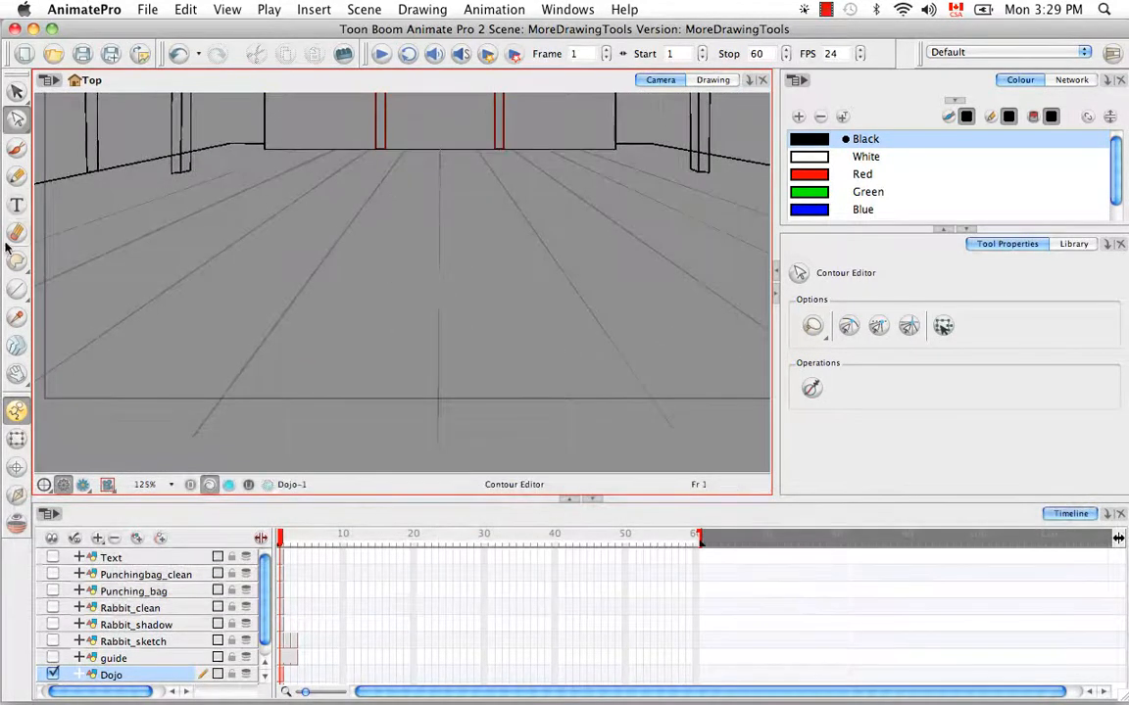
key(space)
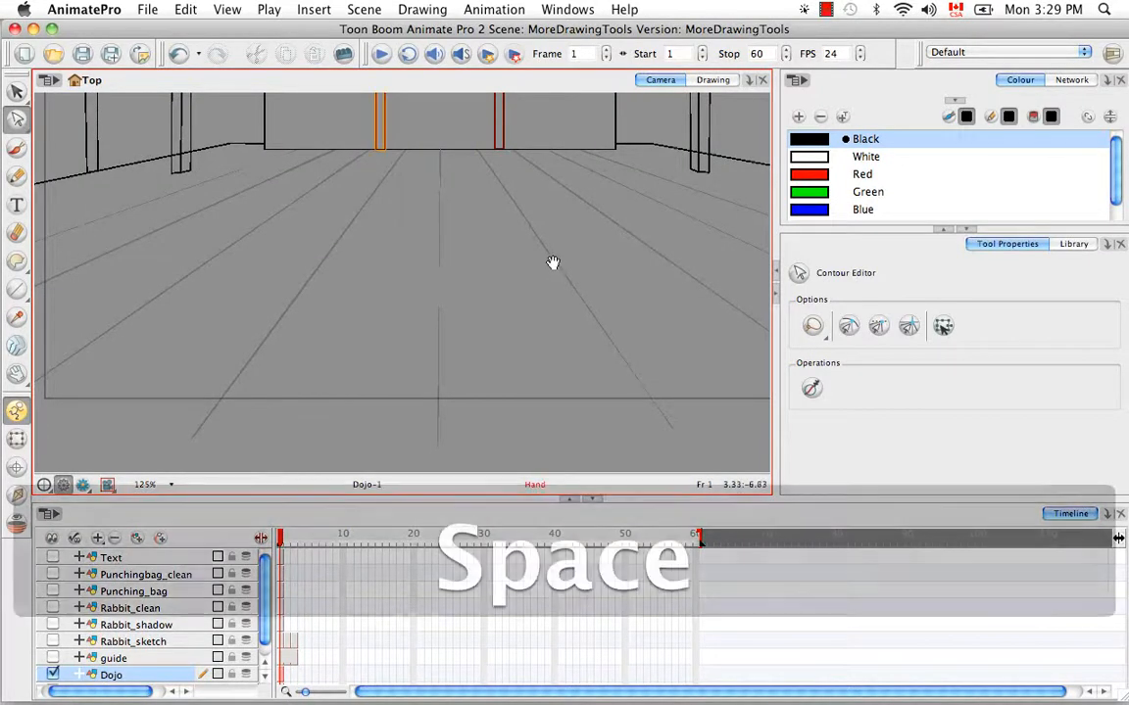
drag(531, 227, 503, 316)
key(super+equal)
key(super+equal)
key(super+equal)
key(super+equal)
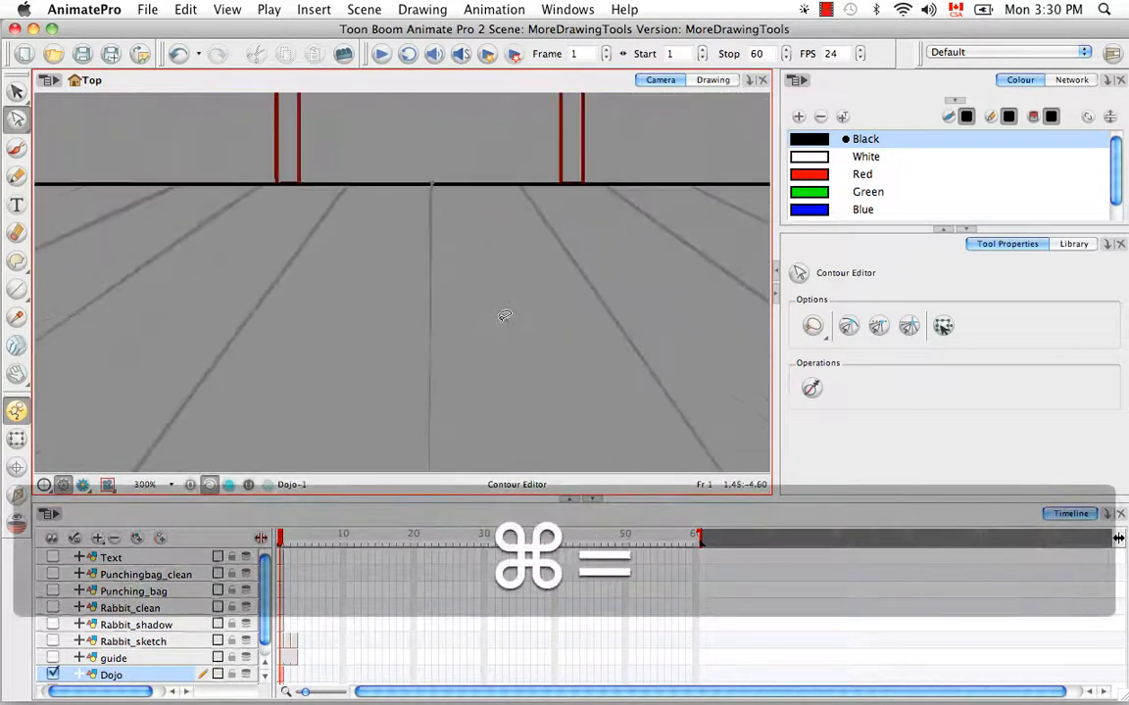
key(space)
drag(428, 366, 479, 269)
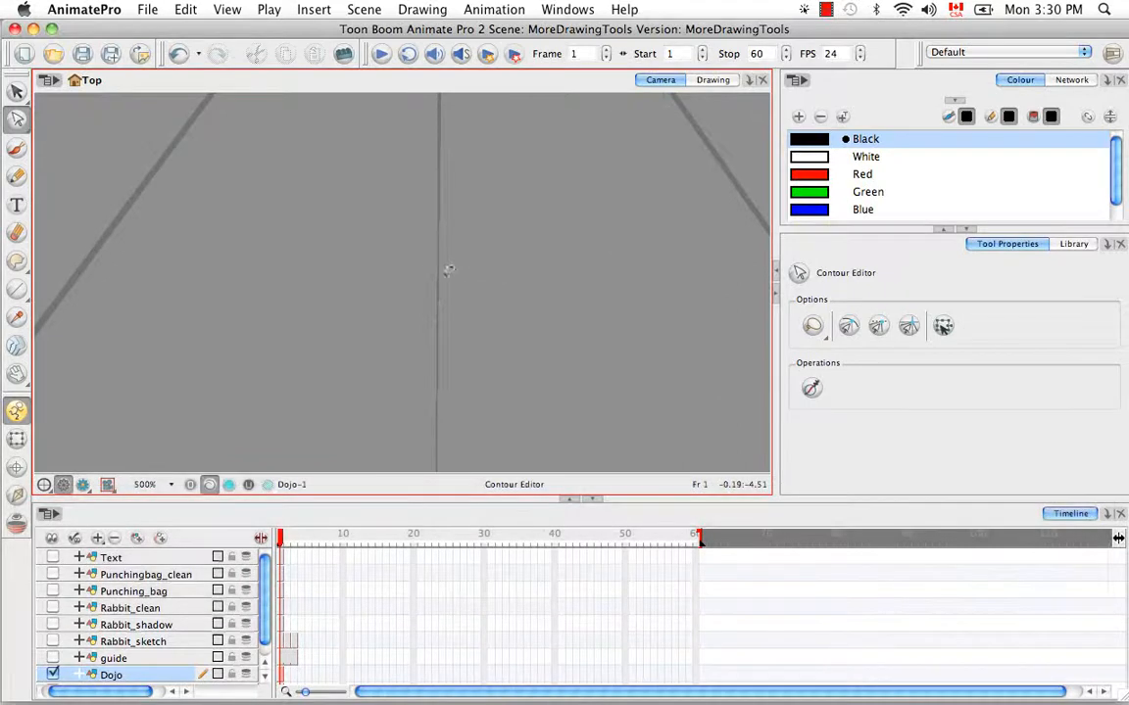
key(space)
drag(540, 189, 410, 268)
click(504, 230)
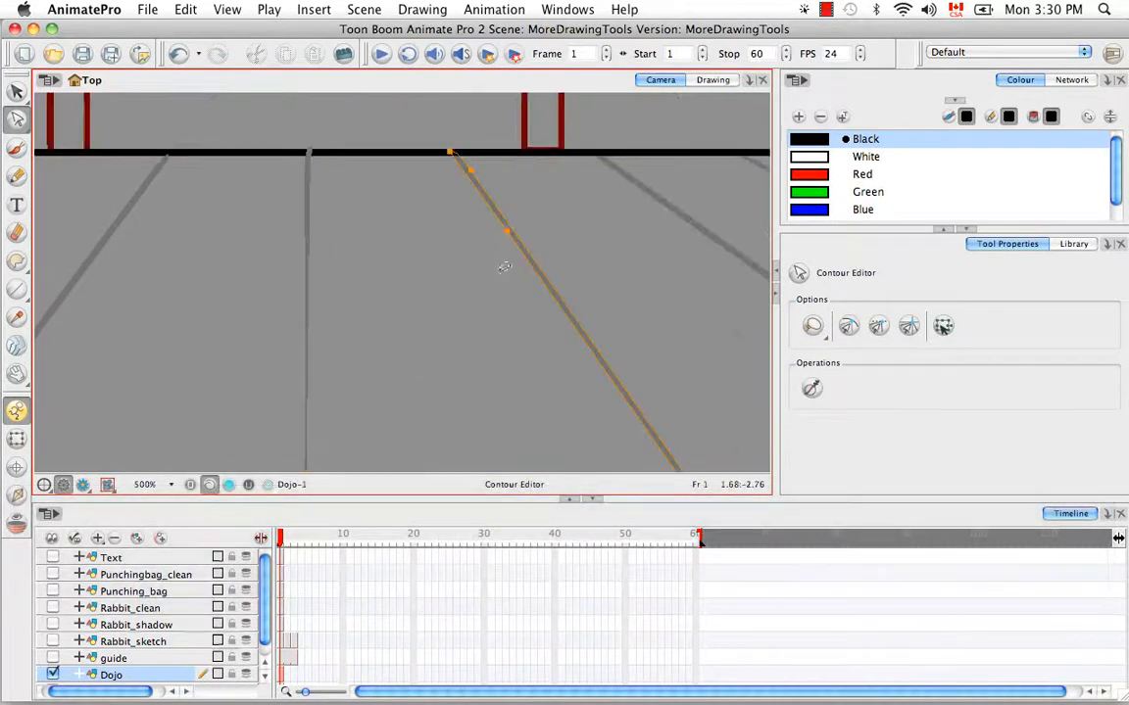
key(space)
drag(554, 229, 473, 270)
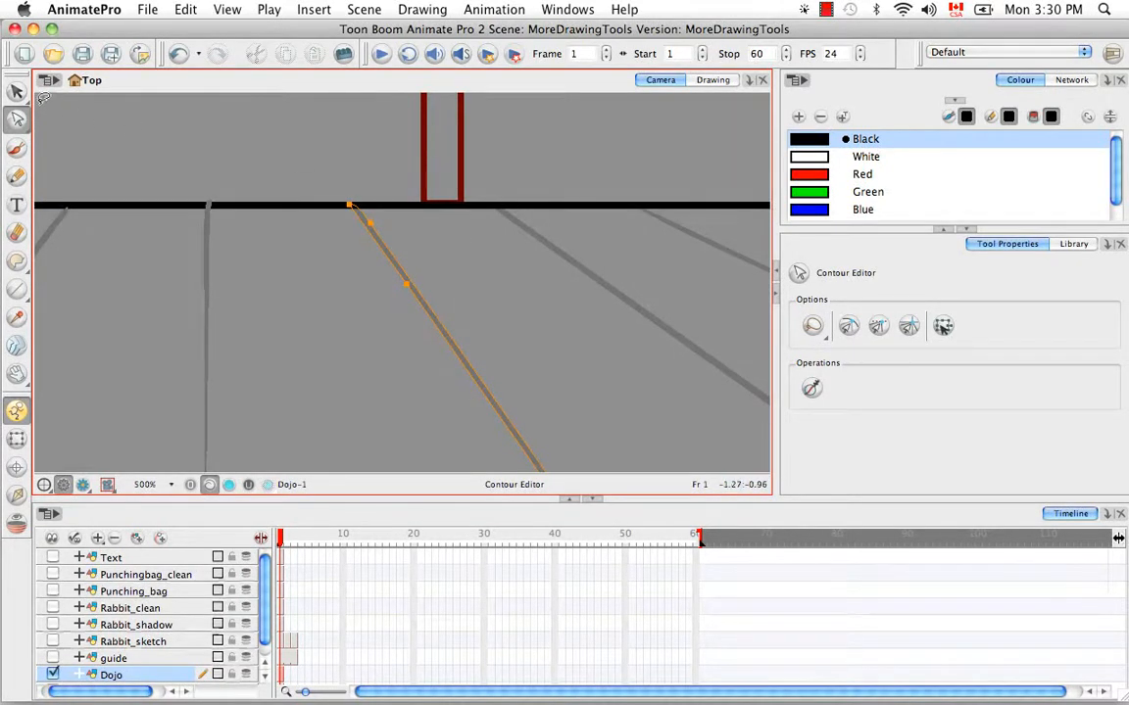
- Convert the grey floor line just right of centre from brush strokes to pencil lines
drag(16, 91, 41, 90)
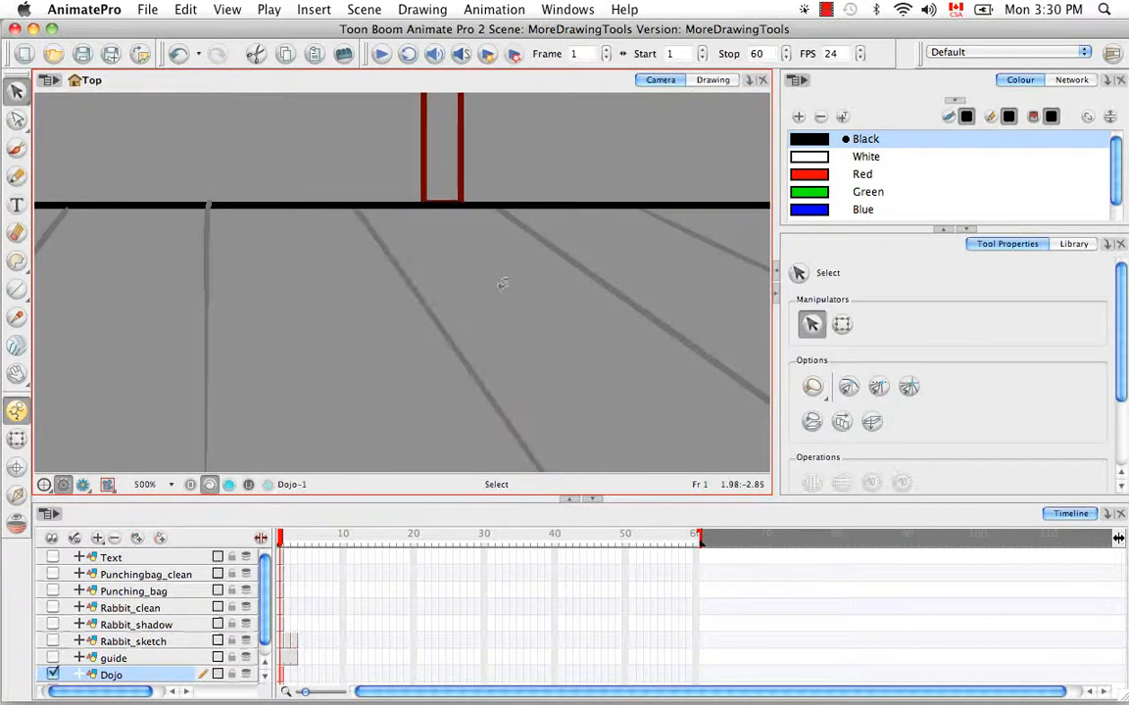
key(space)
drag(514, 277, 428, 321)
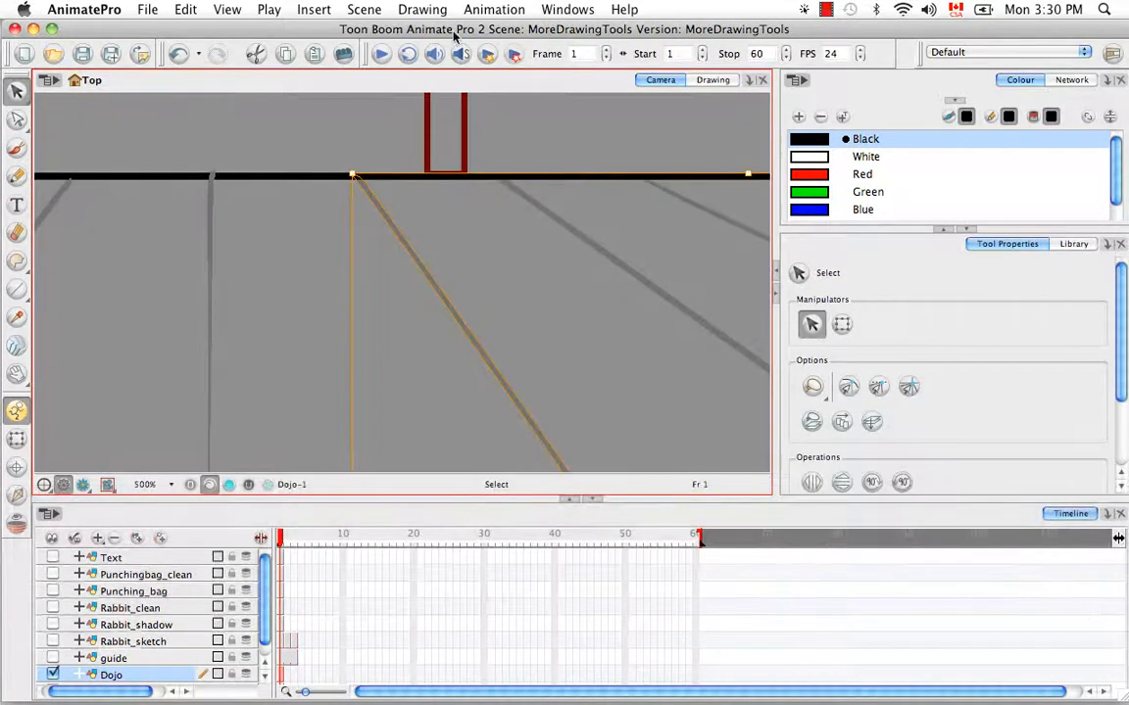
click(424, 10)
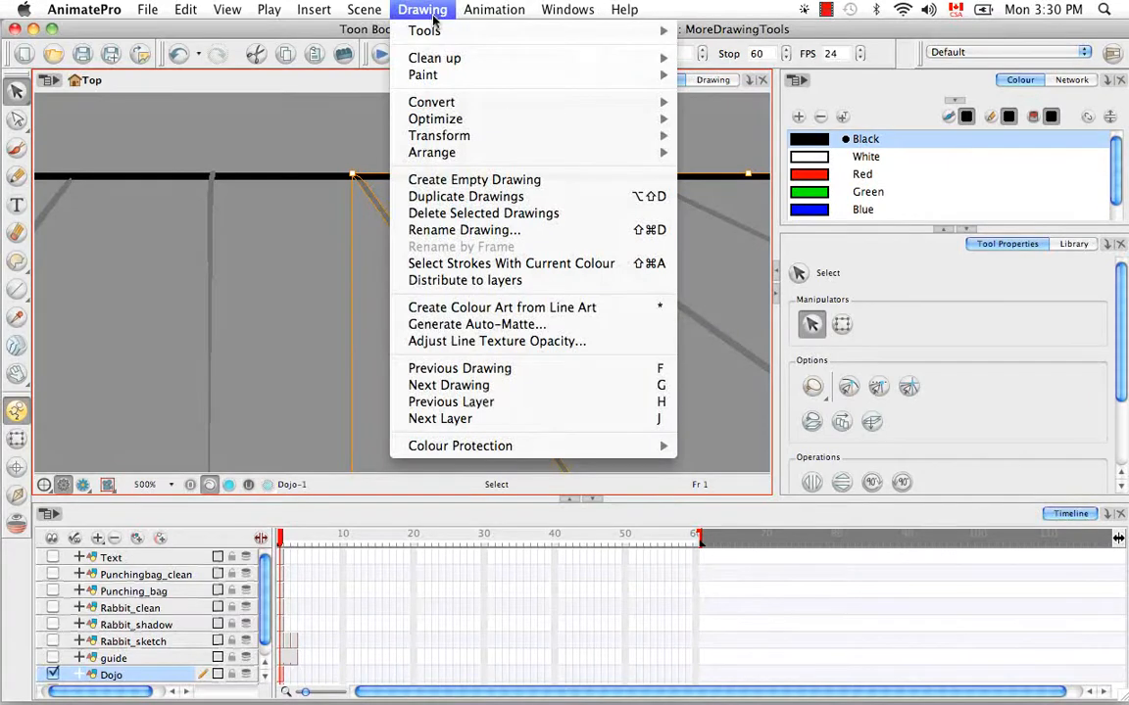
mouse_move(457, 102)
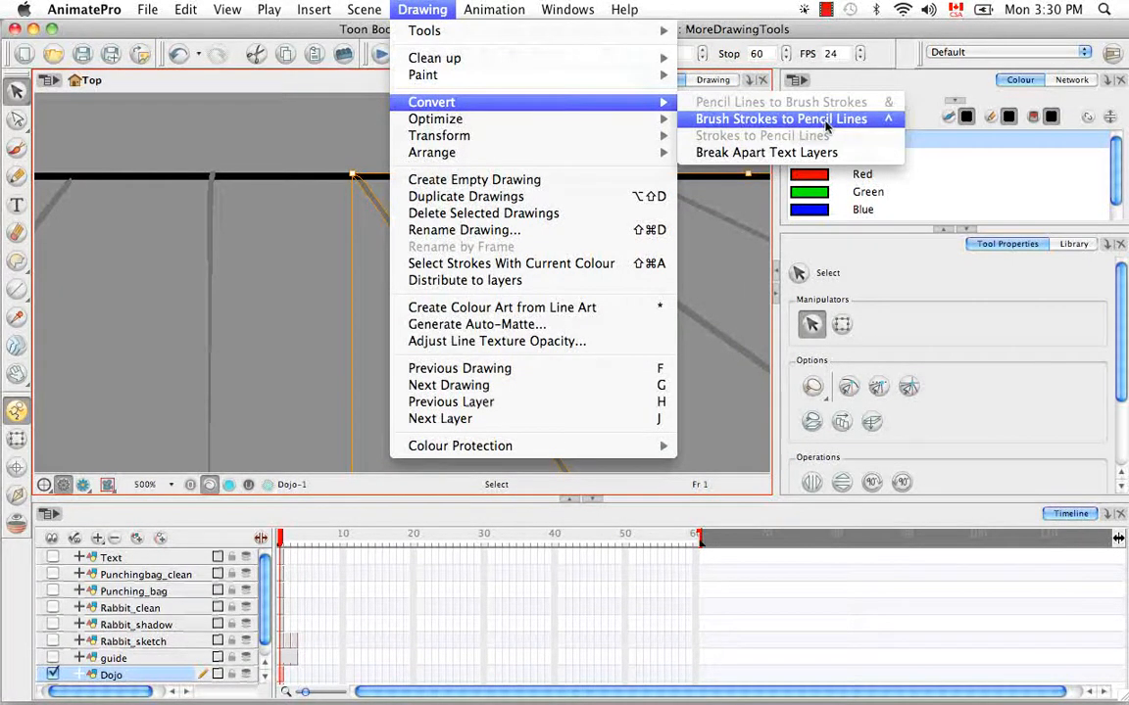
click(829, 121)
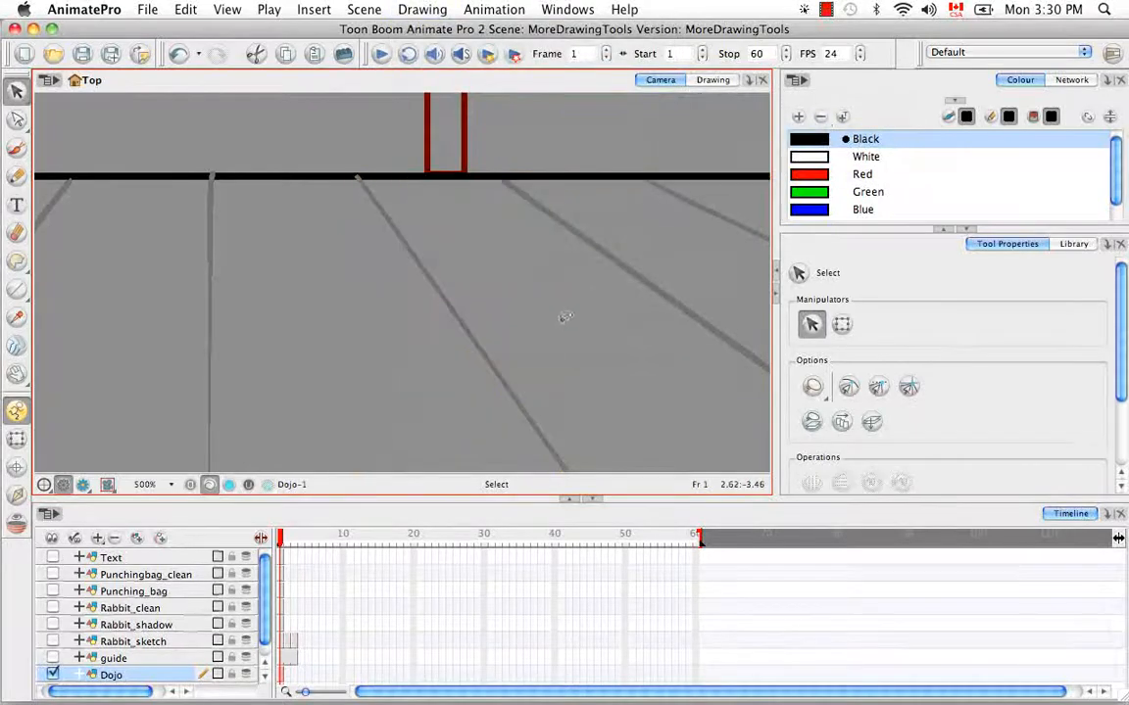
- Select the converted floor line right of centre to check its central pencil line, and deselect it
mouse_move(493, 374)
mouse_down()
mouse_move(486, 239)
mouse_move(542, 290)
mouse_up()
key(ctrl+a)
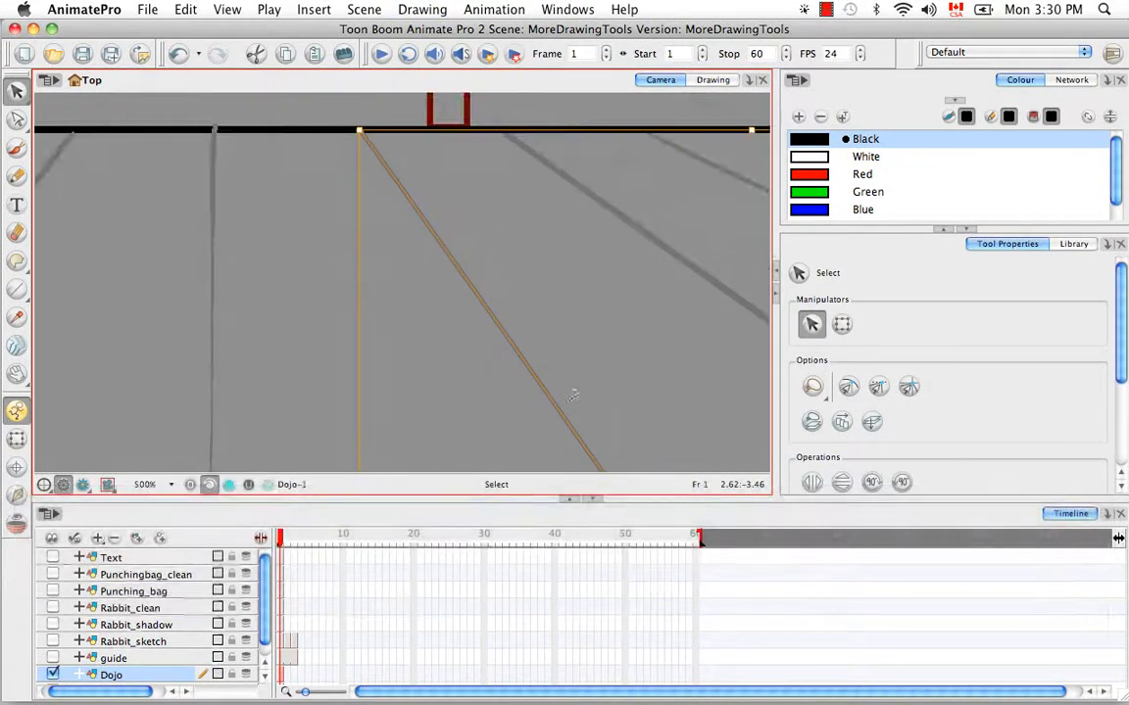
click(545, 320)
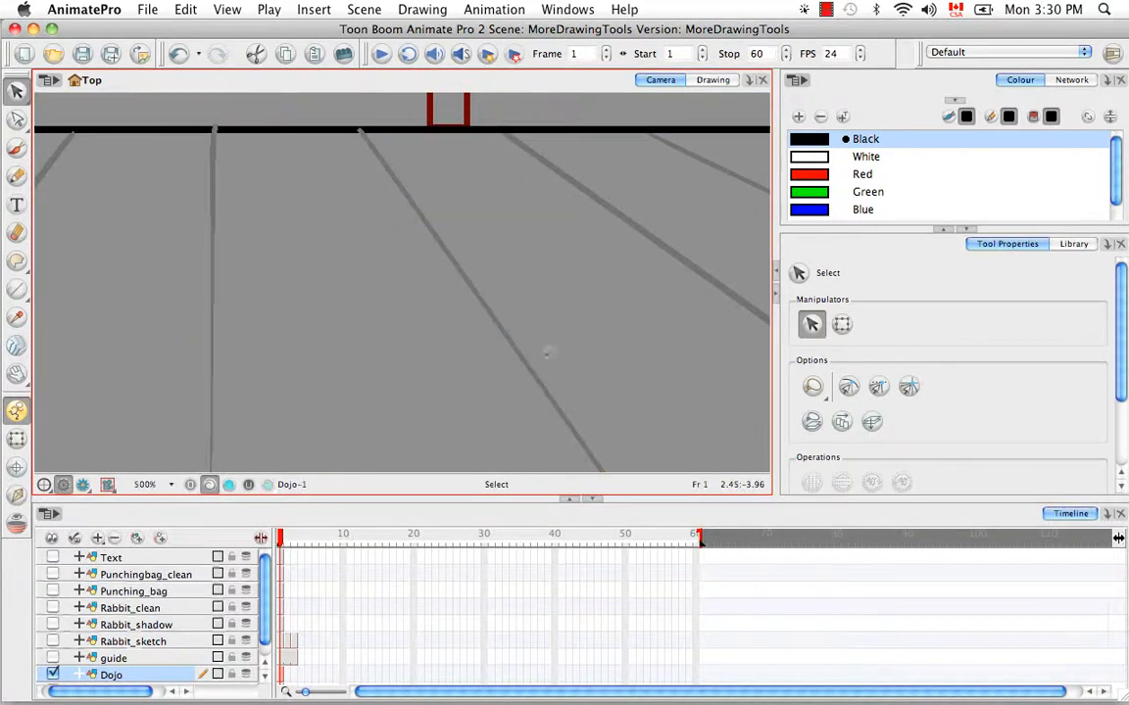
mouse_move(546, 352)
mouse_down()
mouse_move(542, 336)
mouse_move(509, 335)
mouse_move(503, 255)
mouse_move(588, 341)
mouse_move(537, 374)
mouse_move(497, 368)
mouse_move(436, 285)
mouse_up()
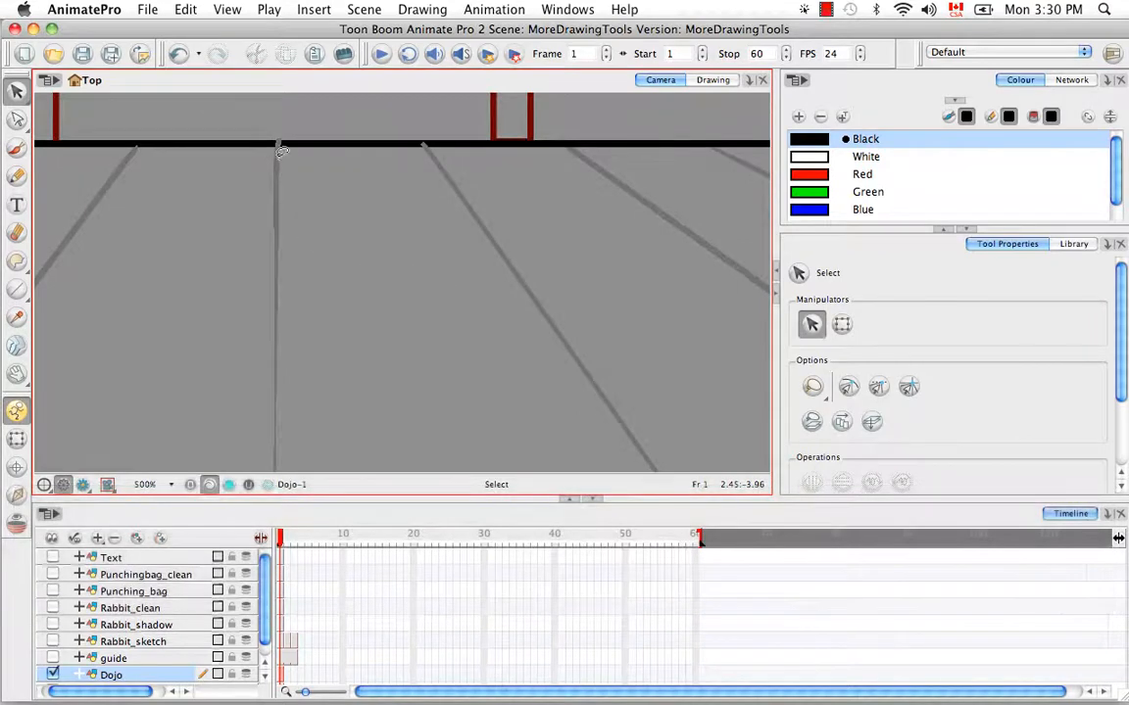
- Try to convert the irregular centre floor line from brush strokes to pencil lines
key(space)
drag(321, 255, 411, 252)
scroll(345, 367, up, 1)
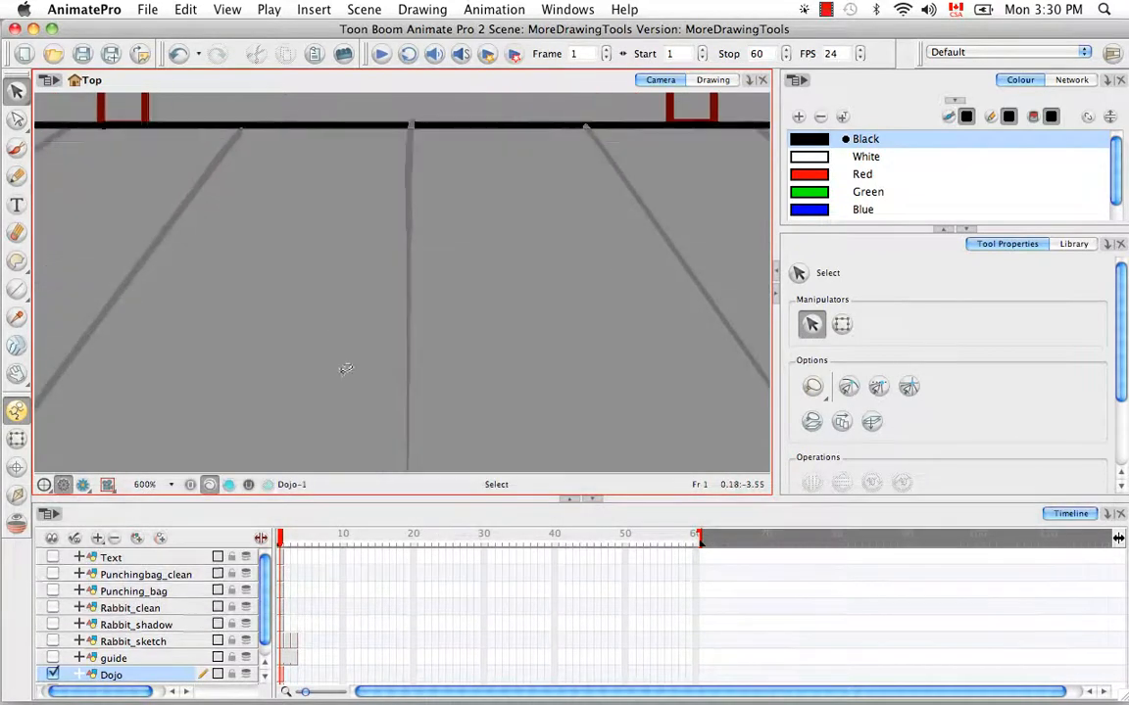
click(409, 154)
click(422, 9)
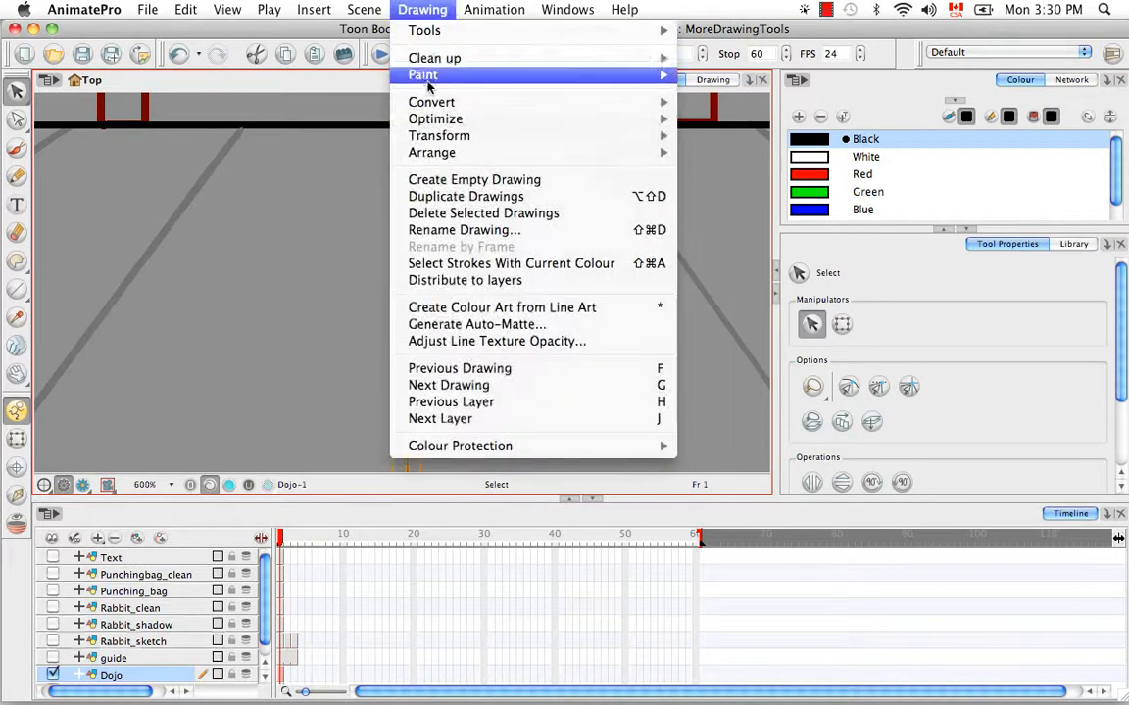
mouse_move(431, 104)
click(774, 119)
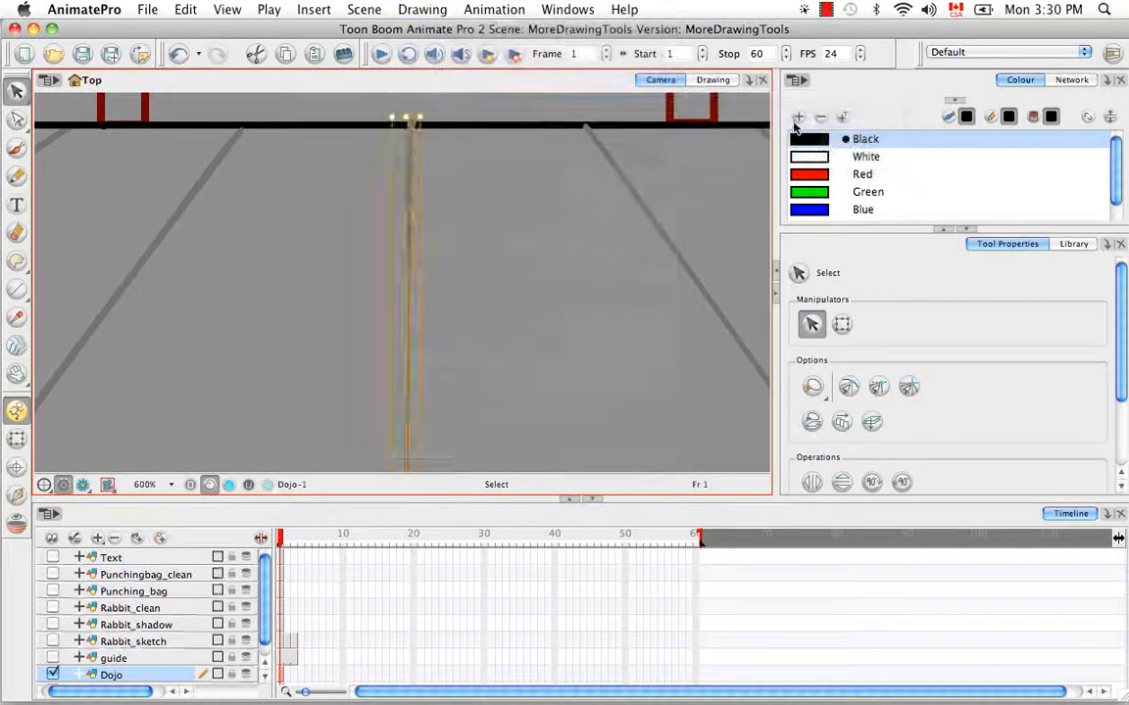
- Inspect the shape of the converted centre floor line along its length and undo its conversion to pencil lines
click(485, 311)
key(space)
drag(468, 400, 489, 303)
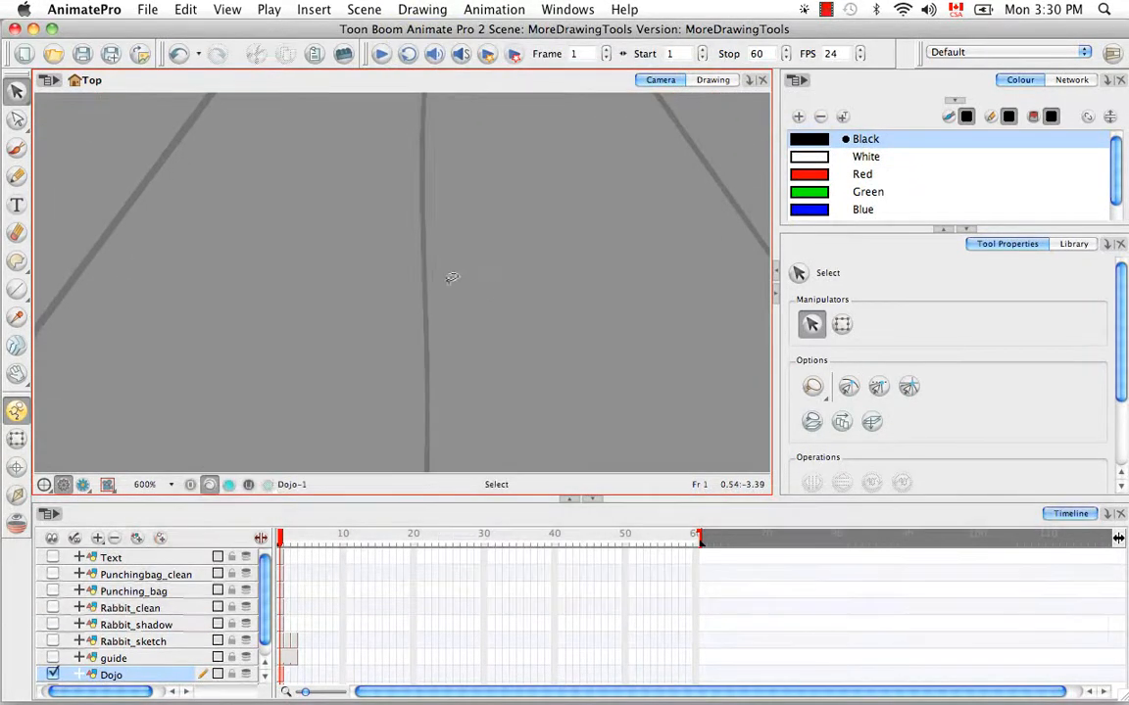
click(426, 327)
click(475, 320)
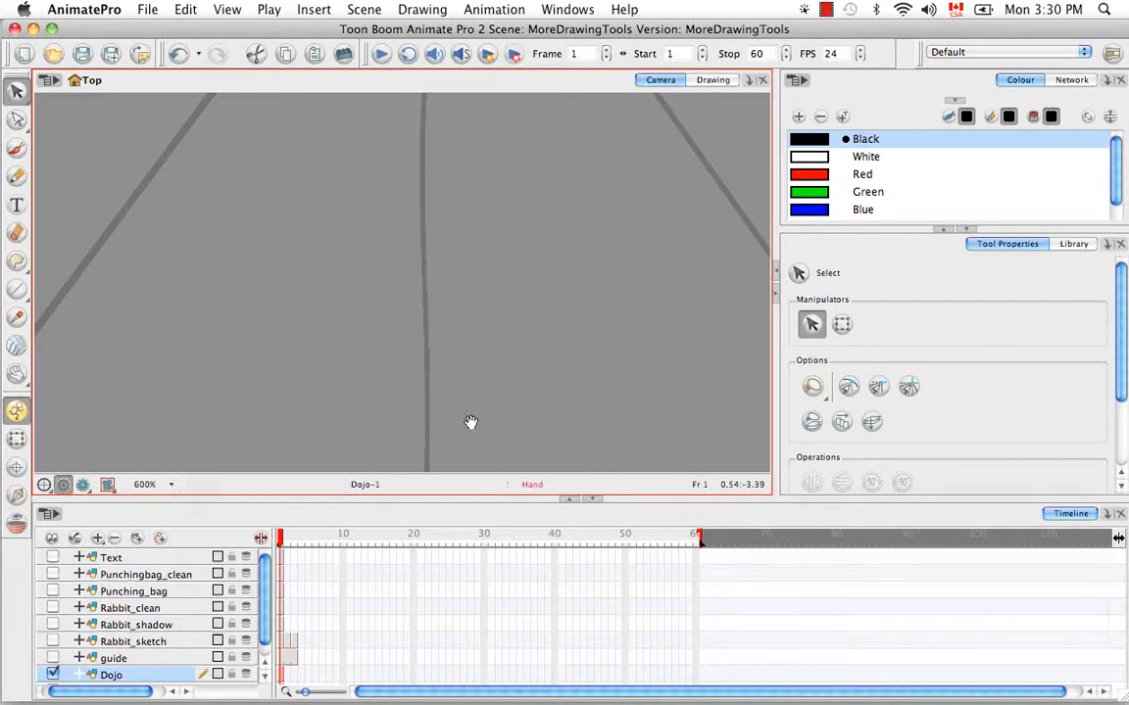
key(space)
drag(472, 420, 480, 450)
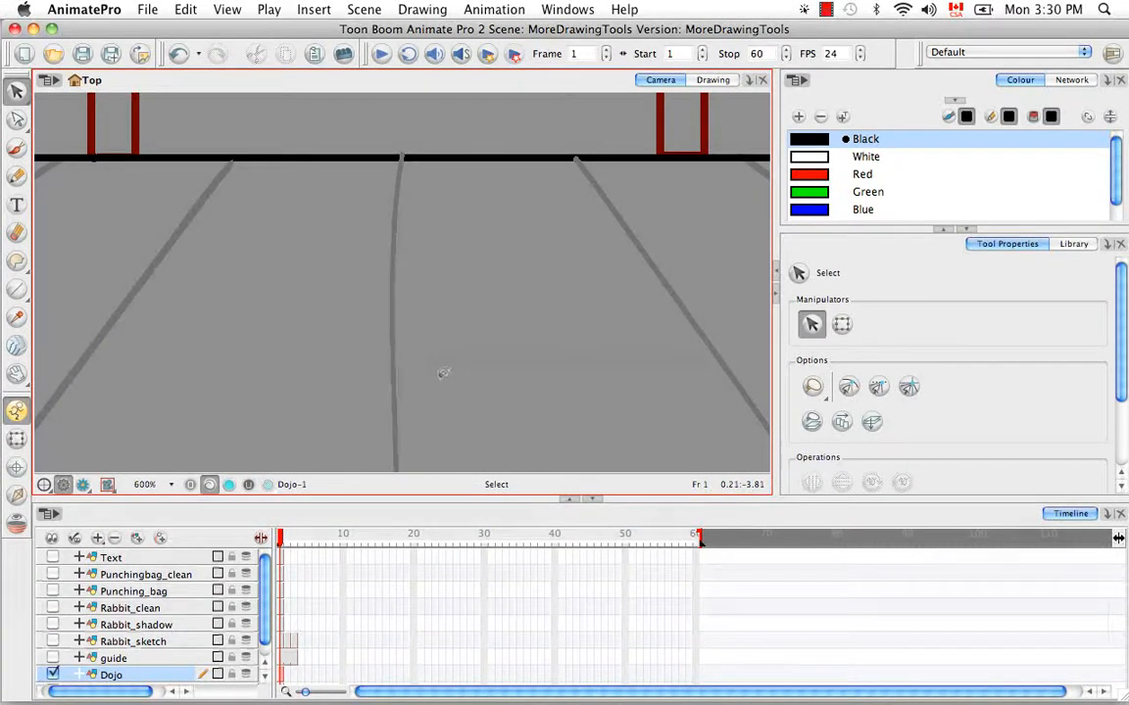
key(super+z)
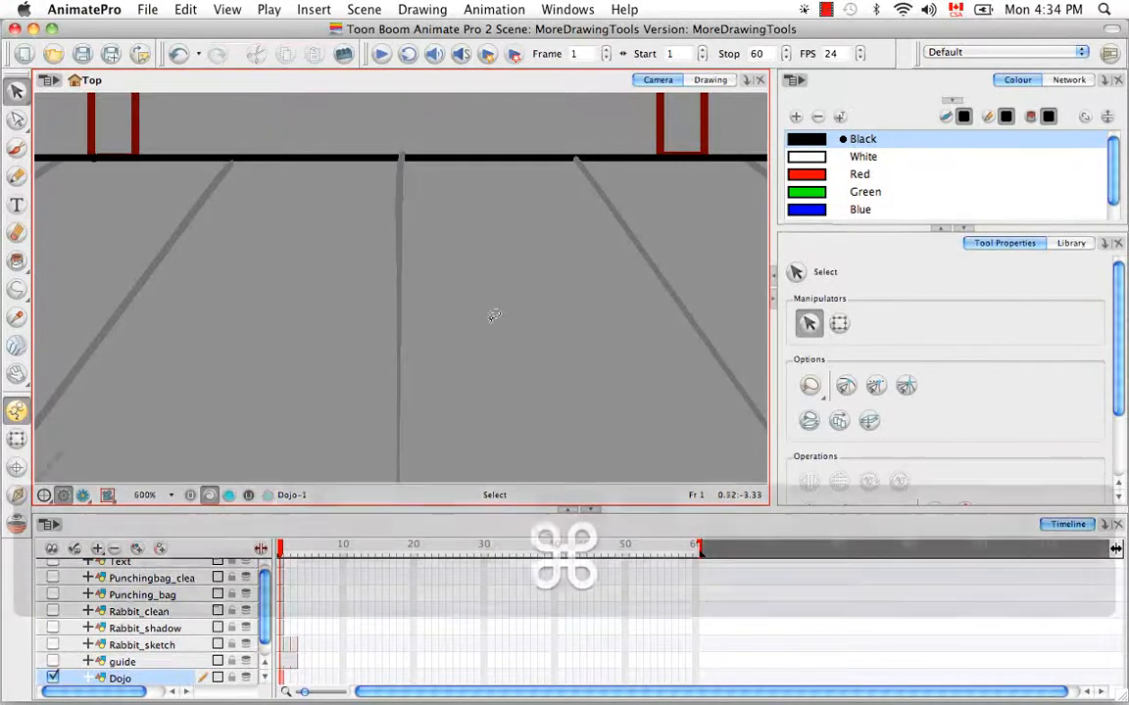
- Show the underlying strokes of the whole Dojo drawing
key(super+minus)
key(super+minus)
key(super+minus)
key(super+minus)
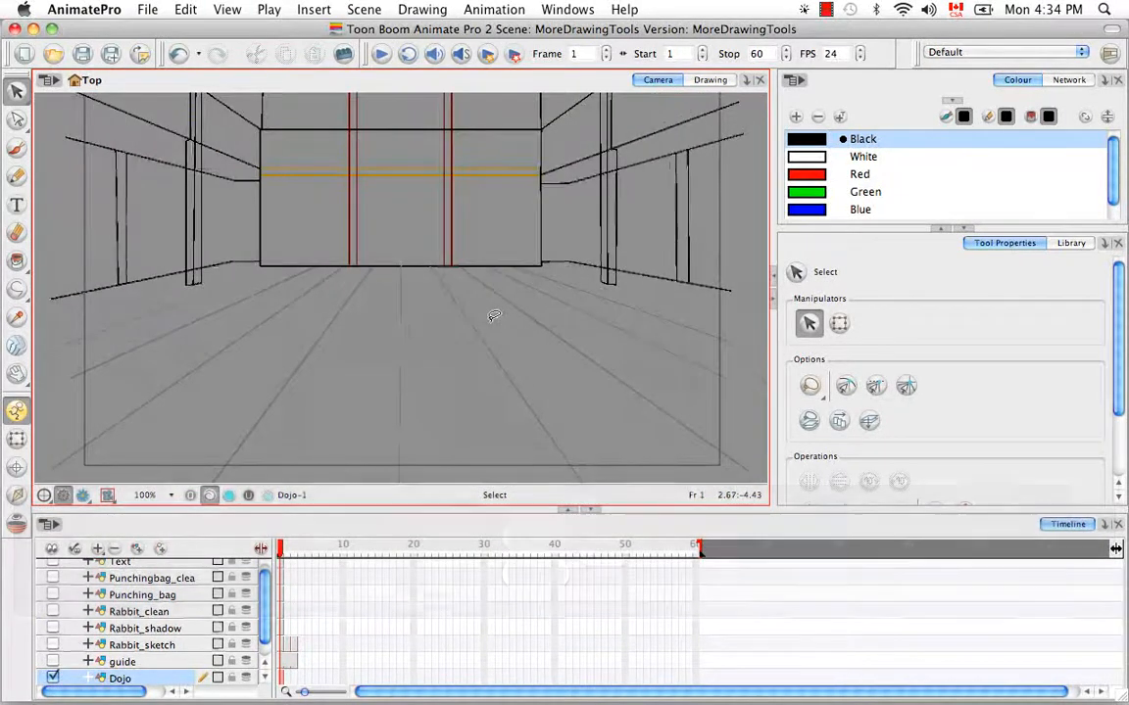
key(space)
drag(534, 260, 559, 305)
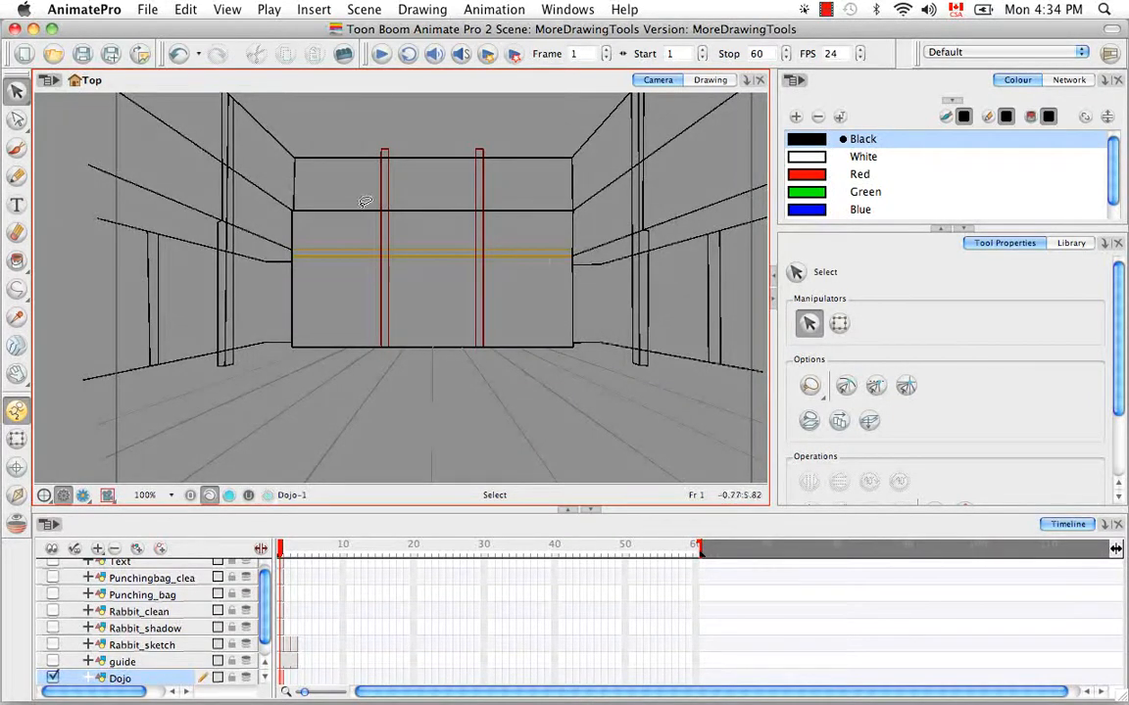
key(space)
mouse_move(544, 315)
mouse_down()
mouse_move(498, 326)
mouse_move(534, 310)
mouse_up()
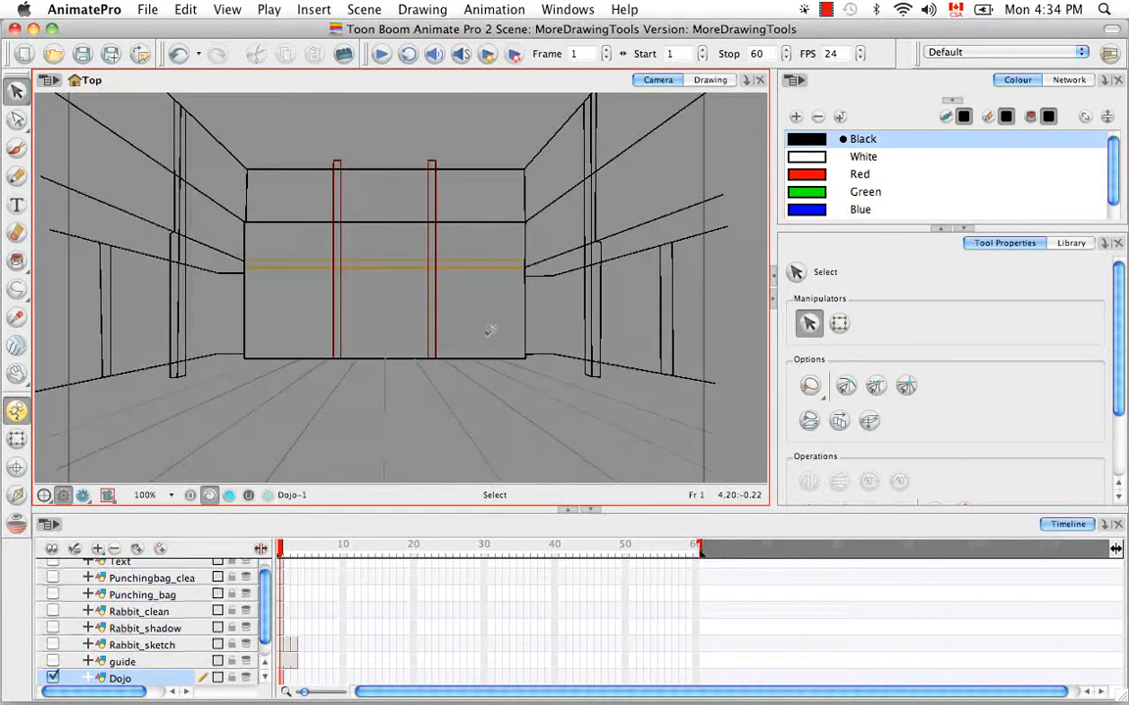
key(super+a)
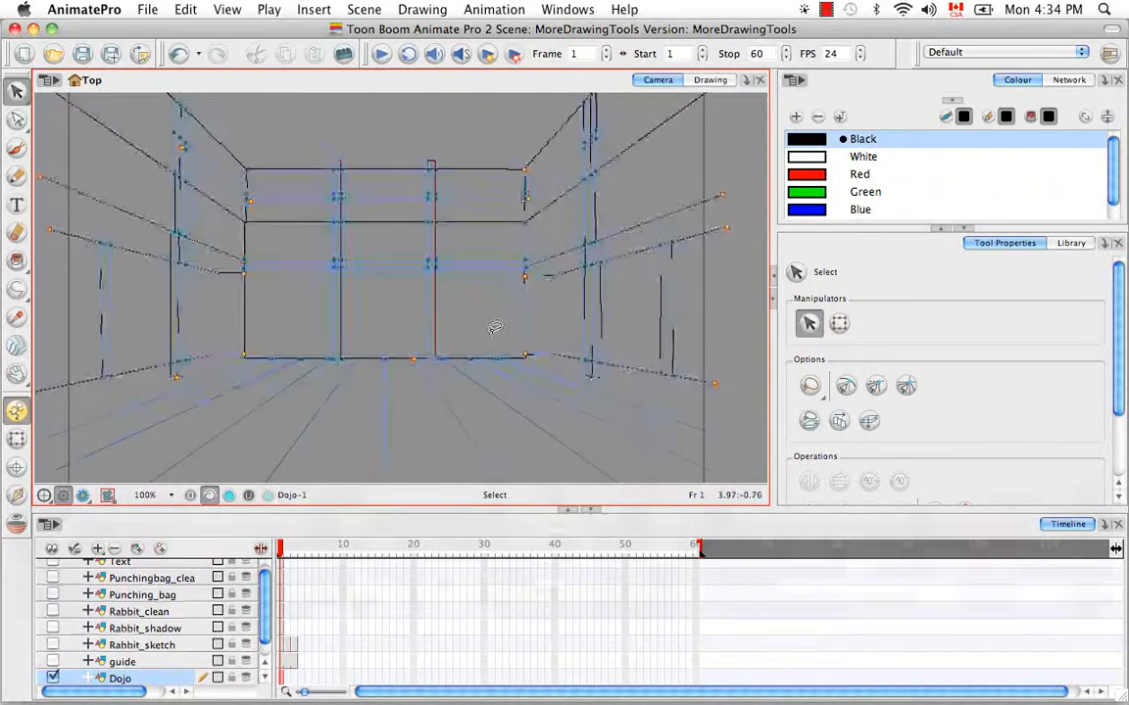
- Check the Show Strokes option in the view settings, and toggle the stroke display off and on again
click(230, 11)
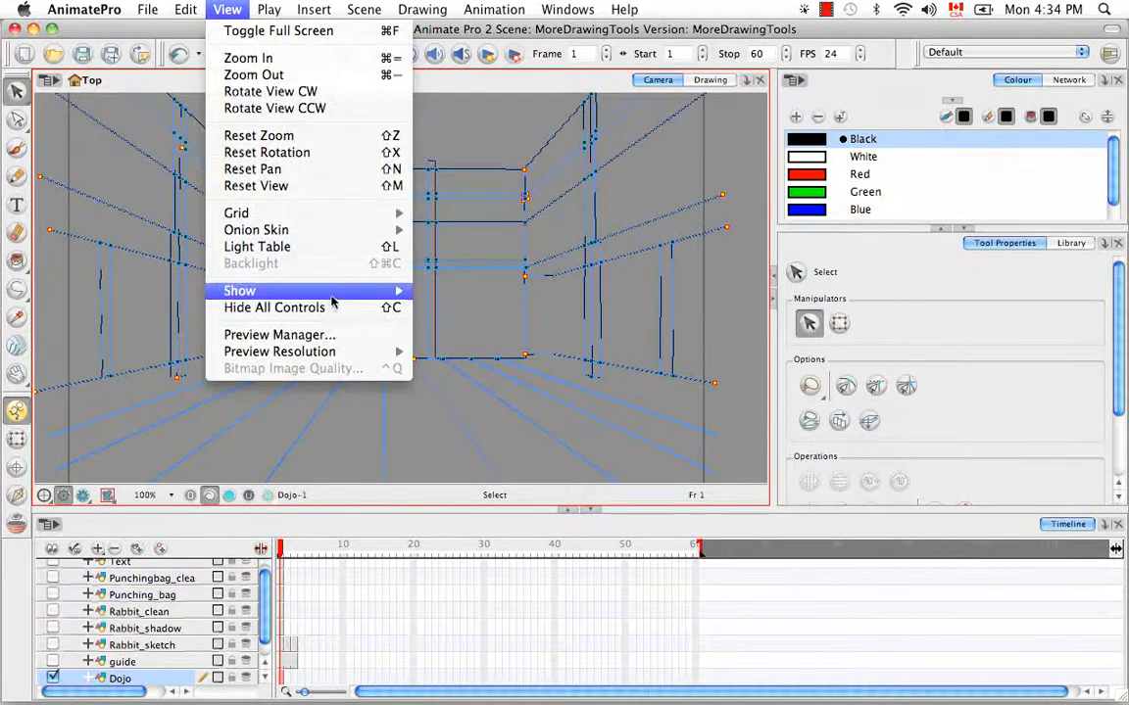
mouse_move(357, 292)
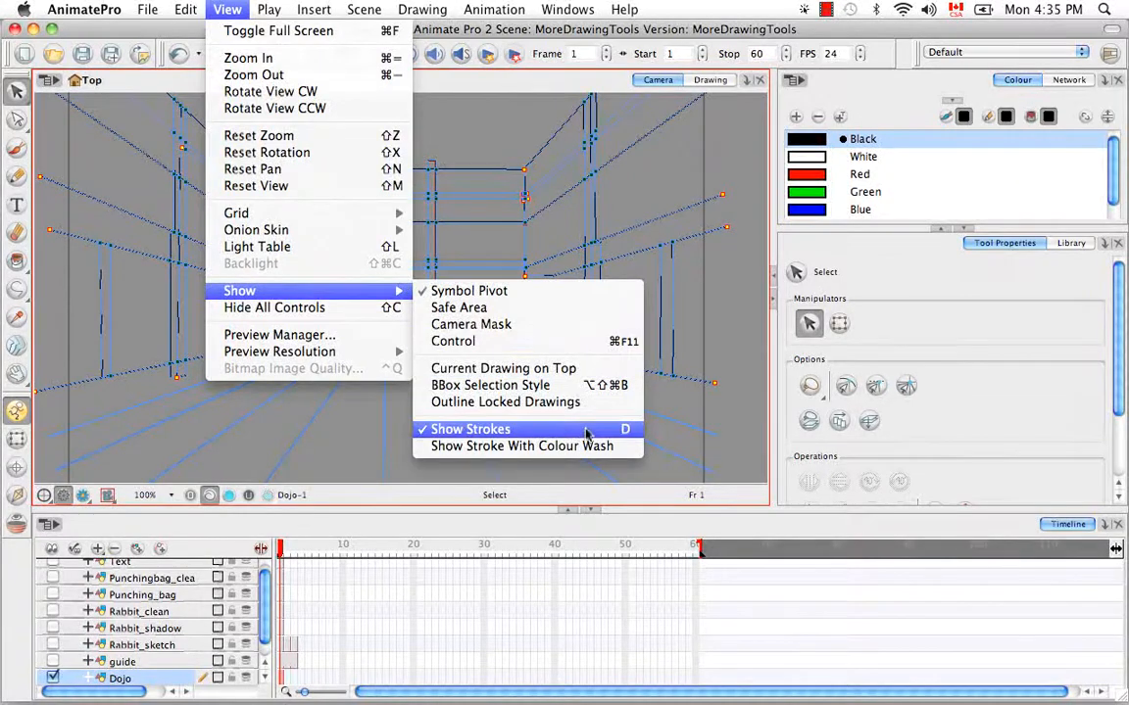
click(455, 130)
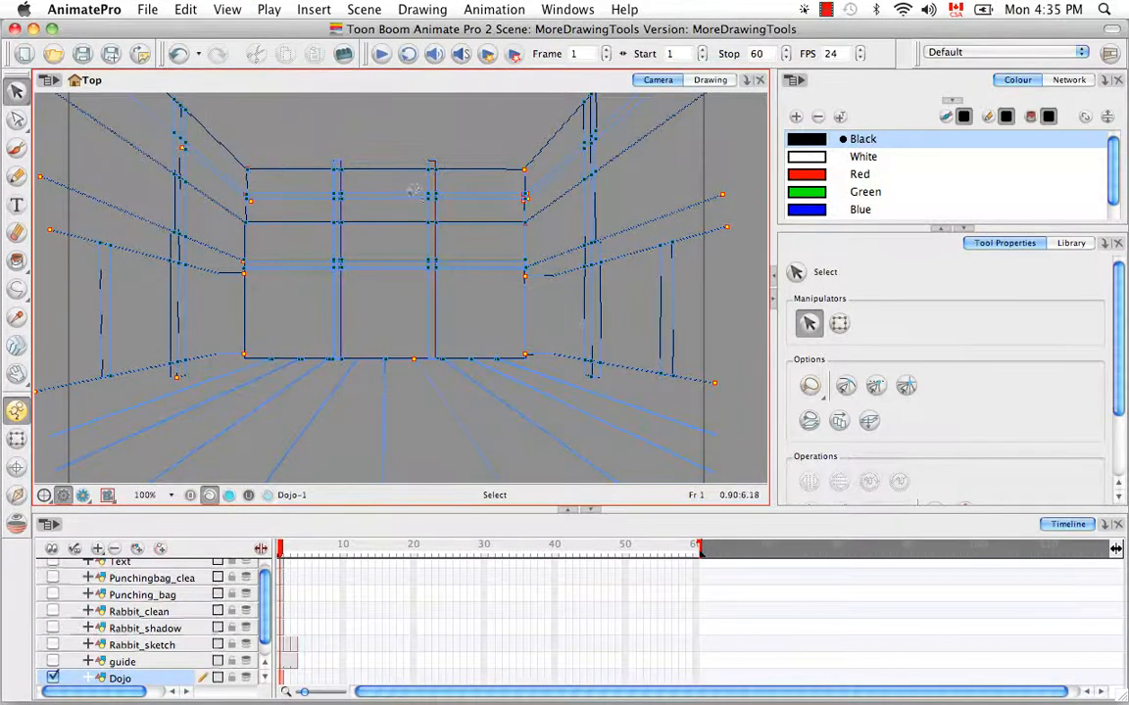
key(ctrl+d)
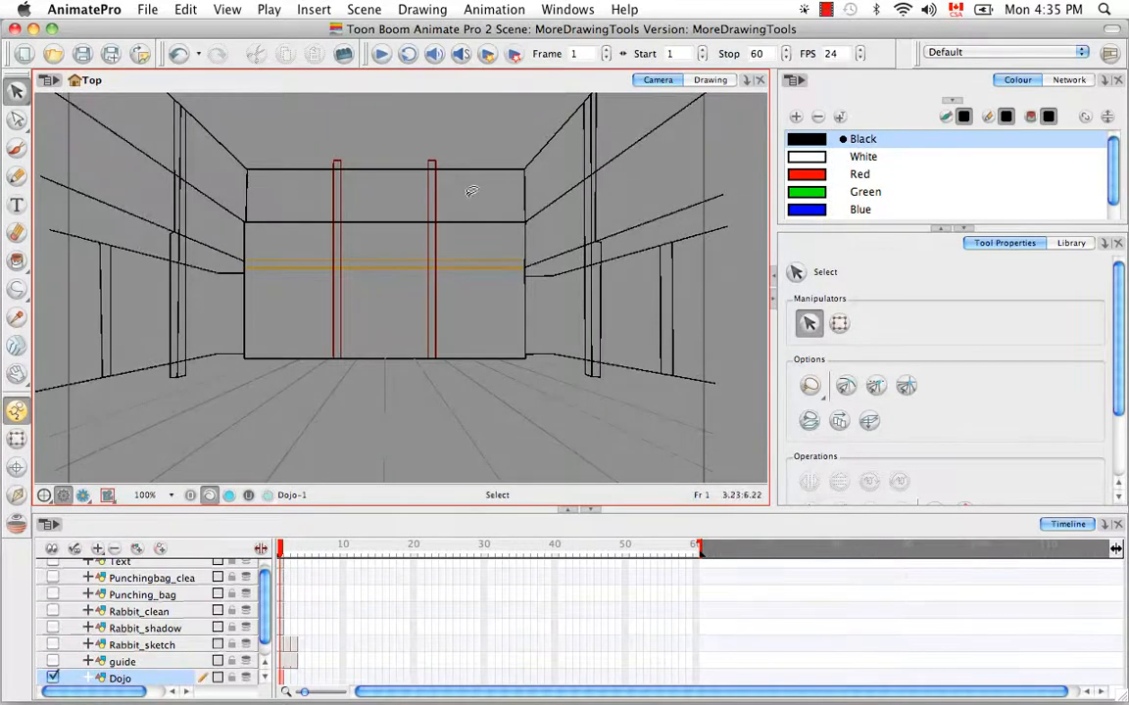
key(ctrl+a)
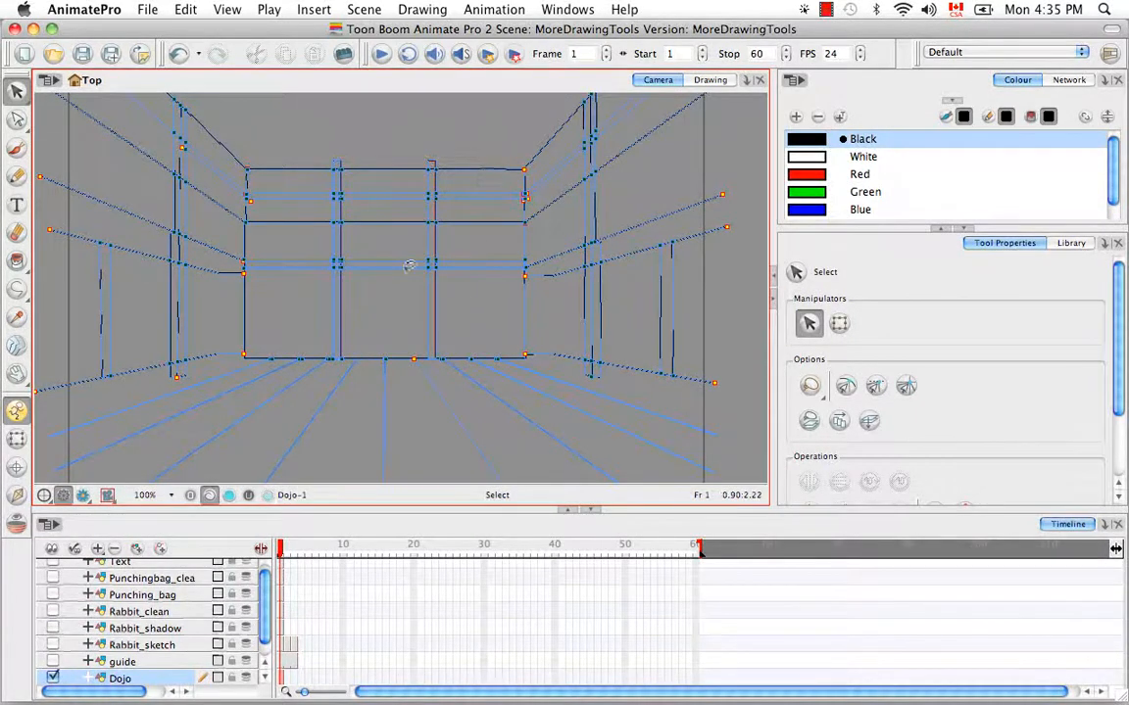
- Convert the strokes of the two closely spaced horizontal gold lines across the back wall to pencil lines, and deselect them
key(super+equal)
key(super+equal)
key(space)
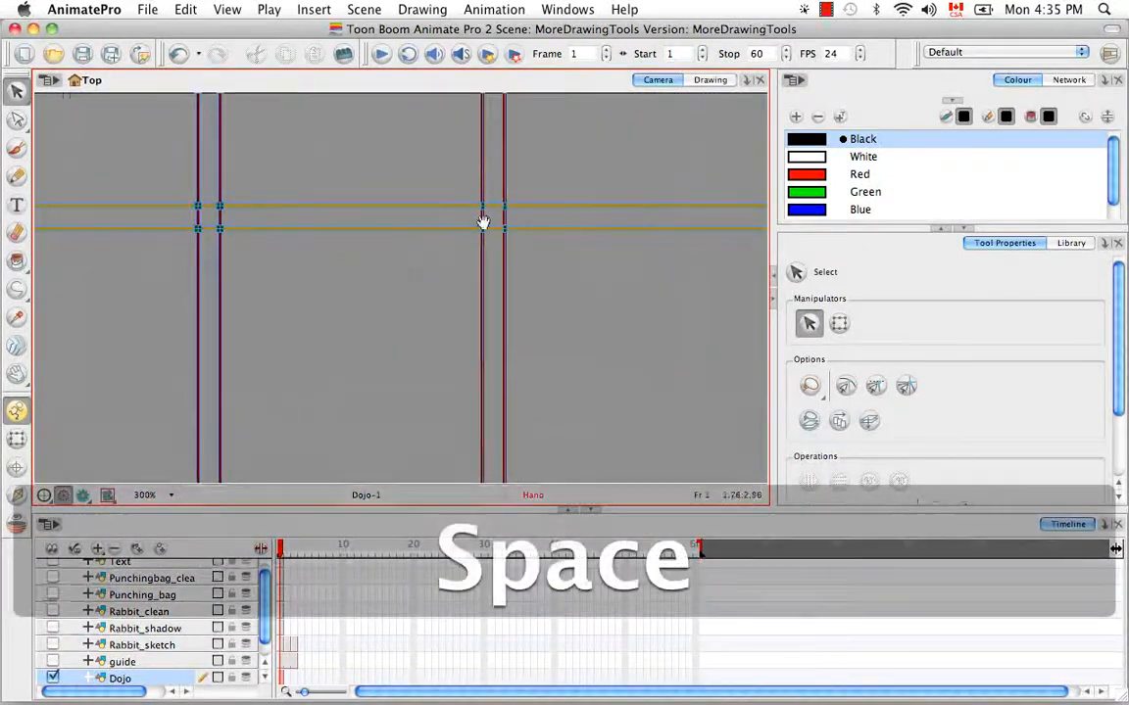
drag(484, 222, 489, 367)
key(super+equal)
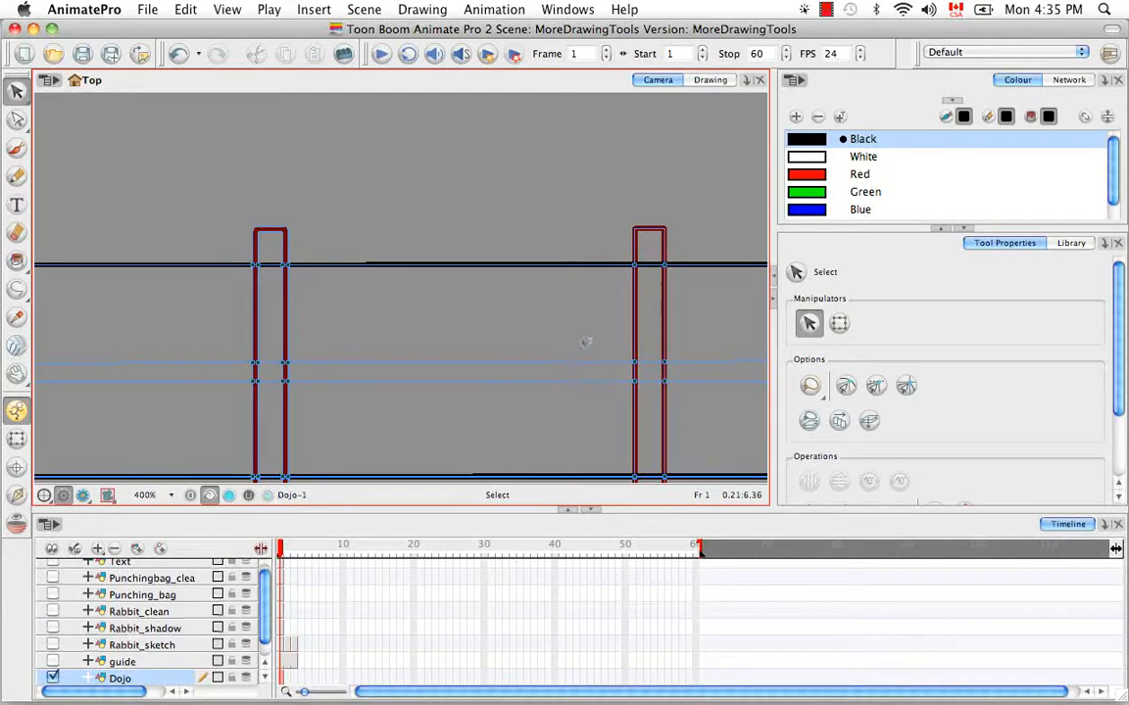
click(544, 382)
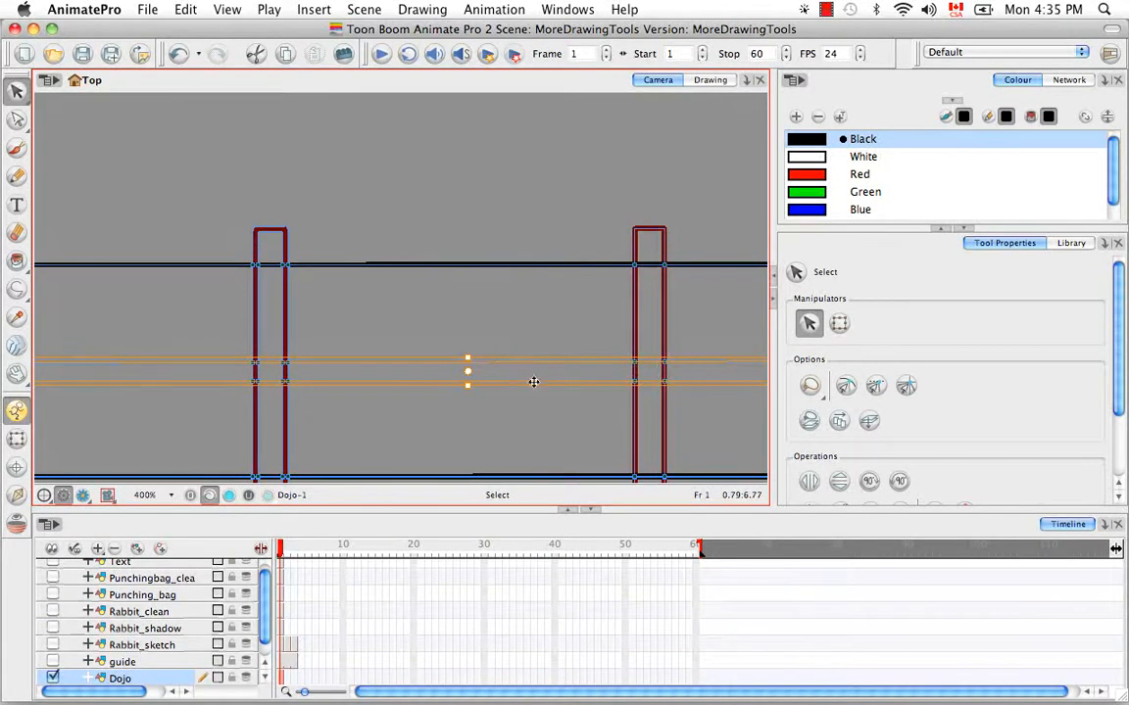
right_click(533, 382)
mouse_move(560, 454)
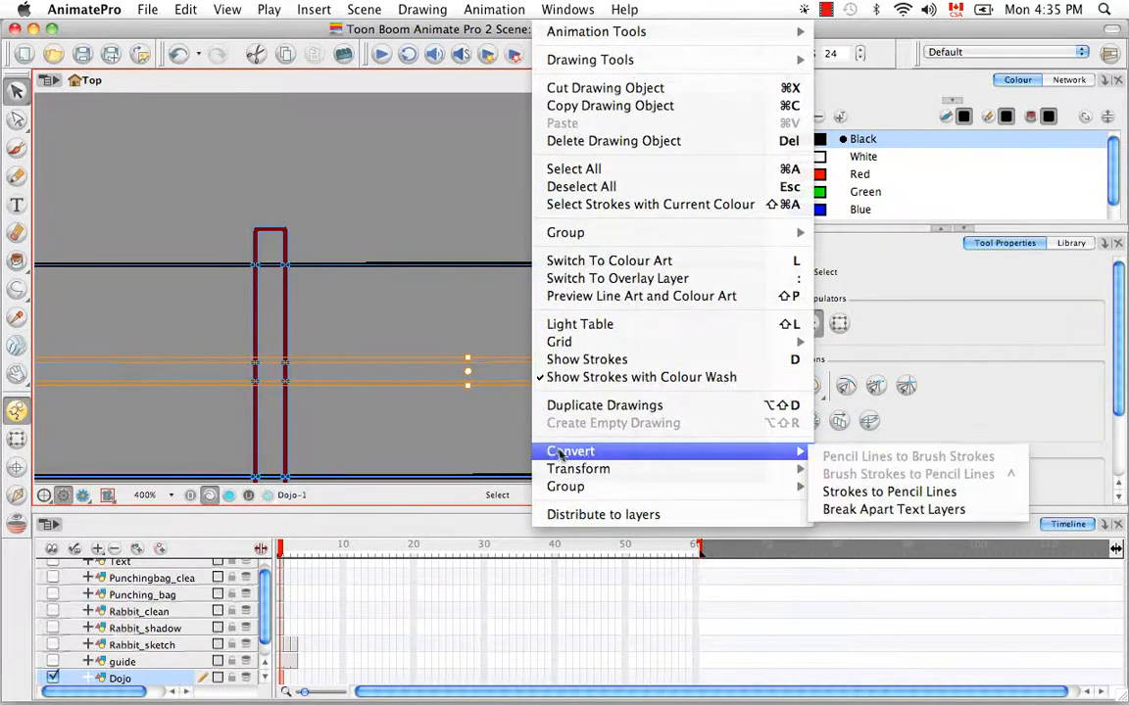
click(889, 494)
click(578, 421)
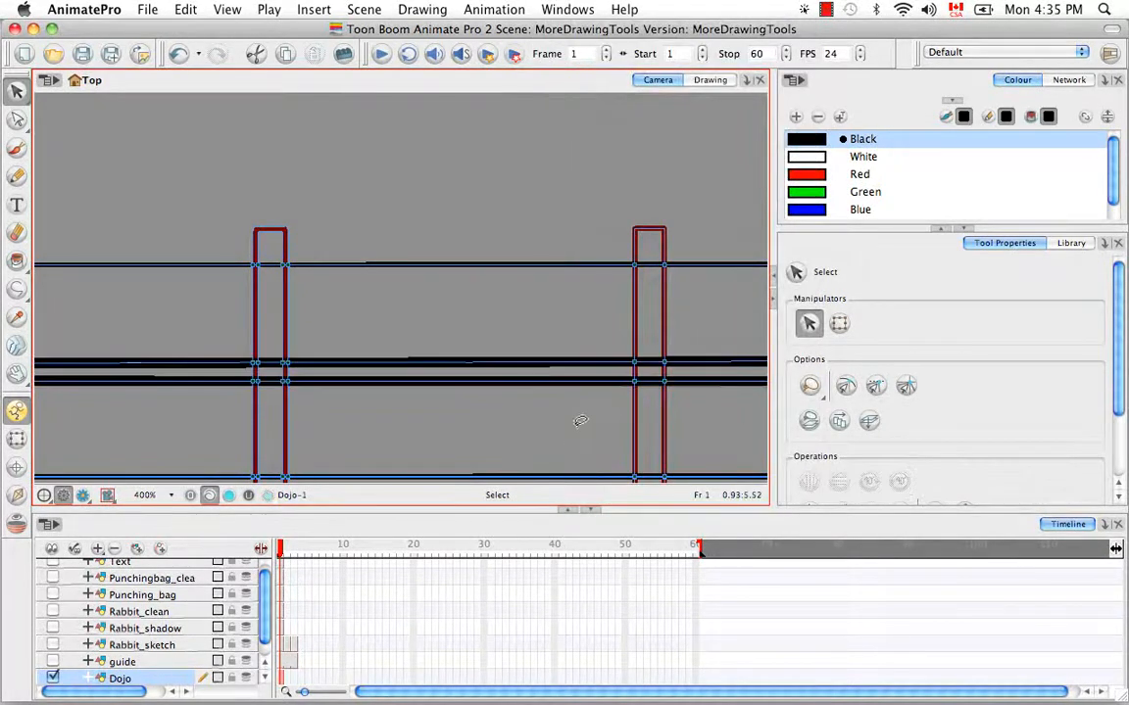
- Hide the stroke display to view the converted horizontal lines on the back wall
key(space)
drag(584, 432, 502, 355)
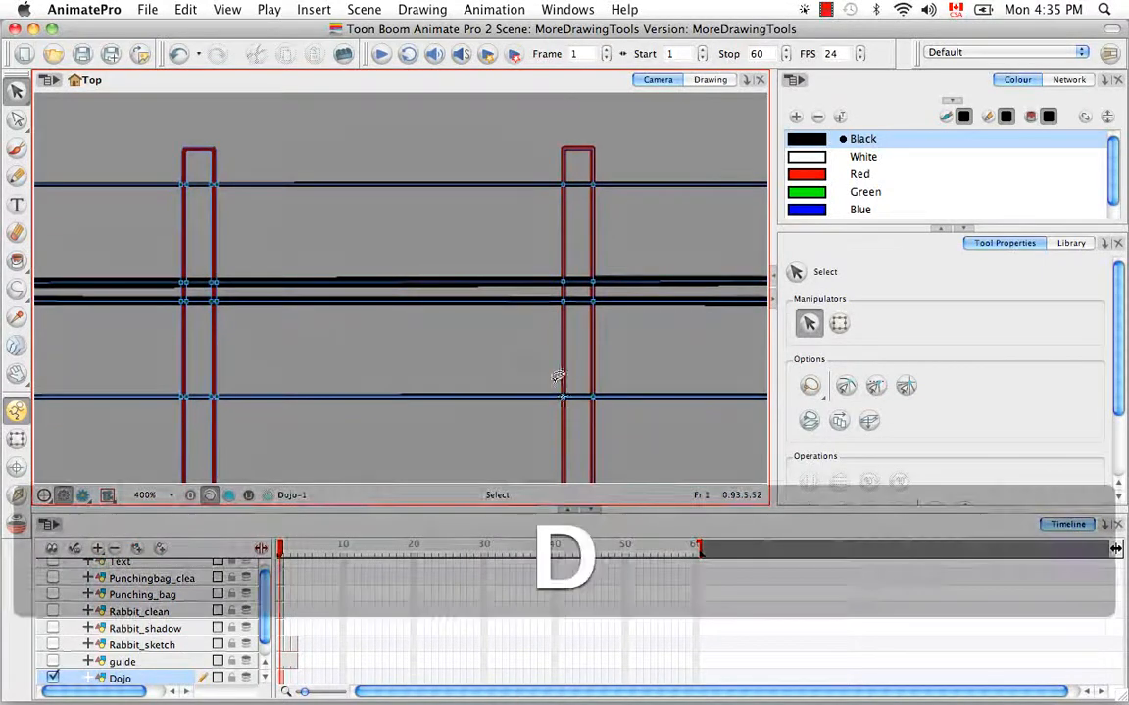
key(k)
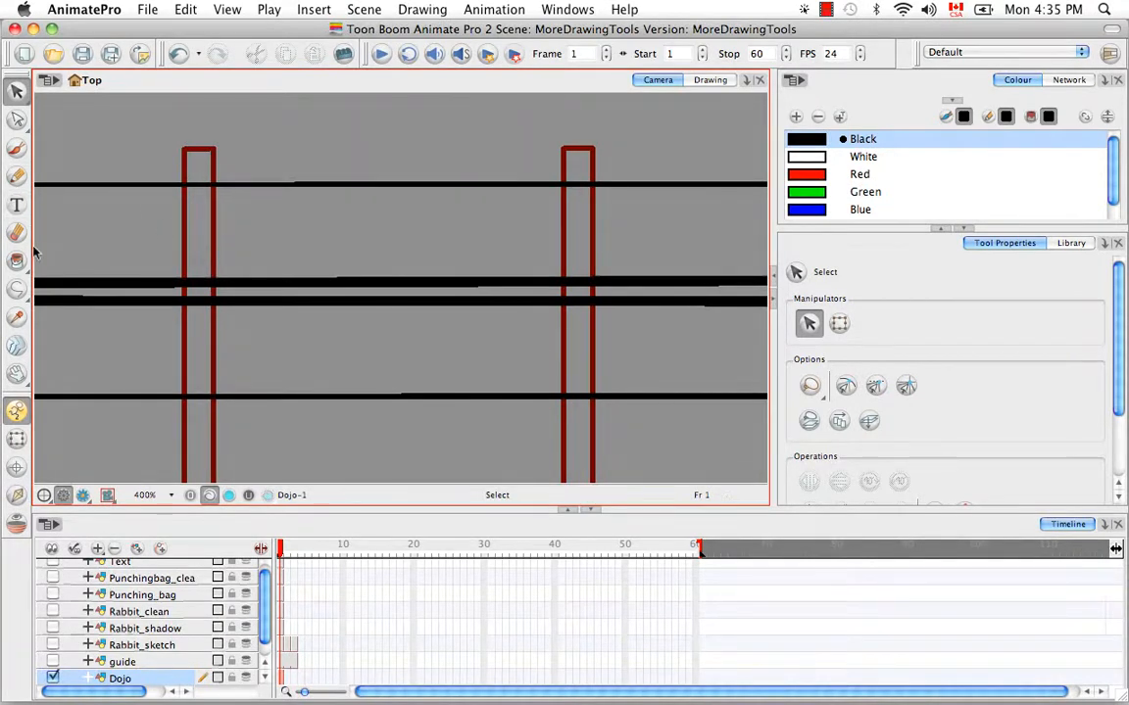
- Examine the pencil size options of the Line, Pencil and Ellipse tools
click(18, 290)
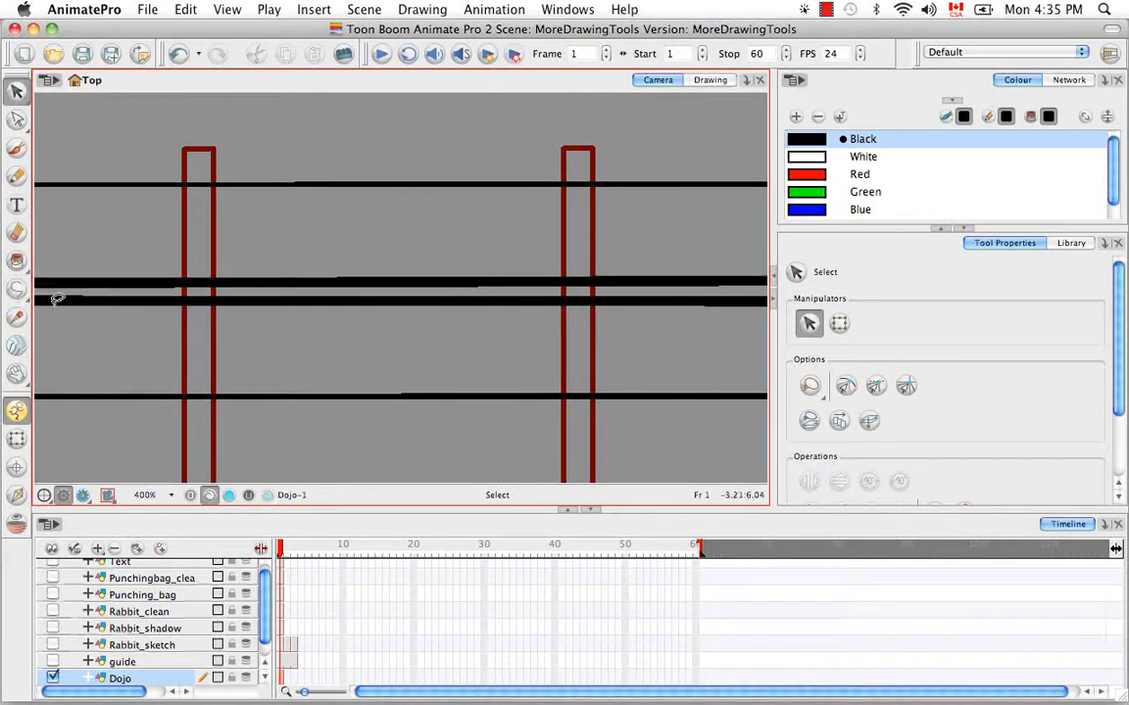
click(18, 290)
click(65, 291)
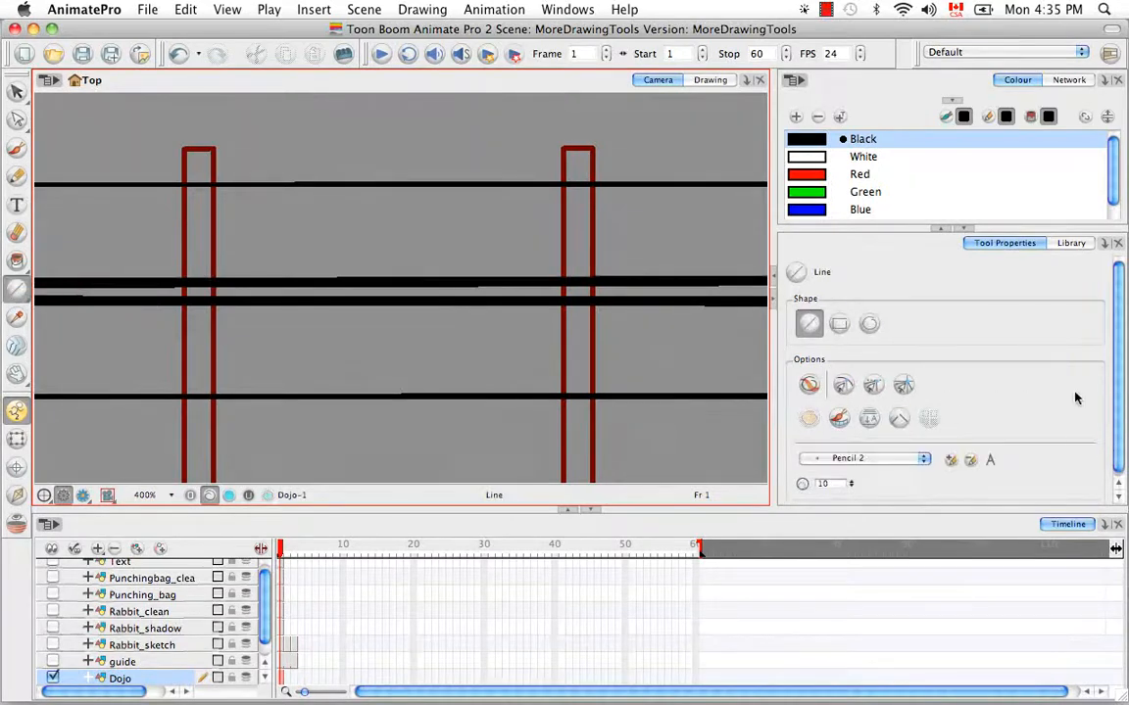
drag(1117, 391, 1116, 407)
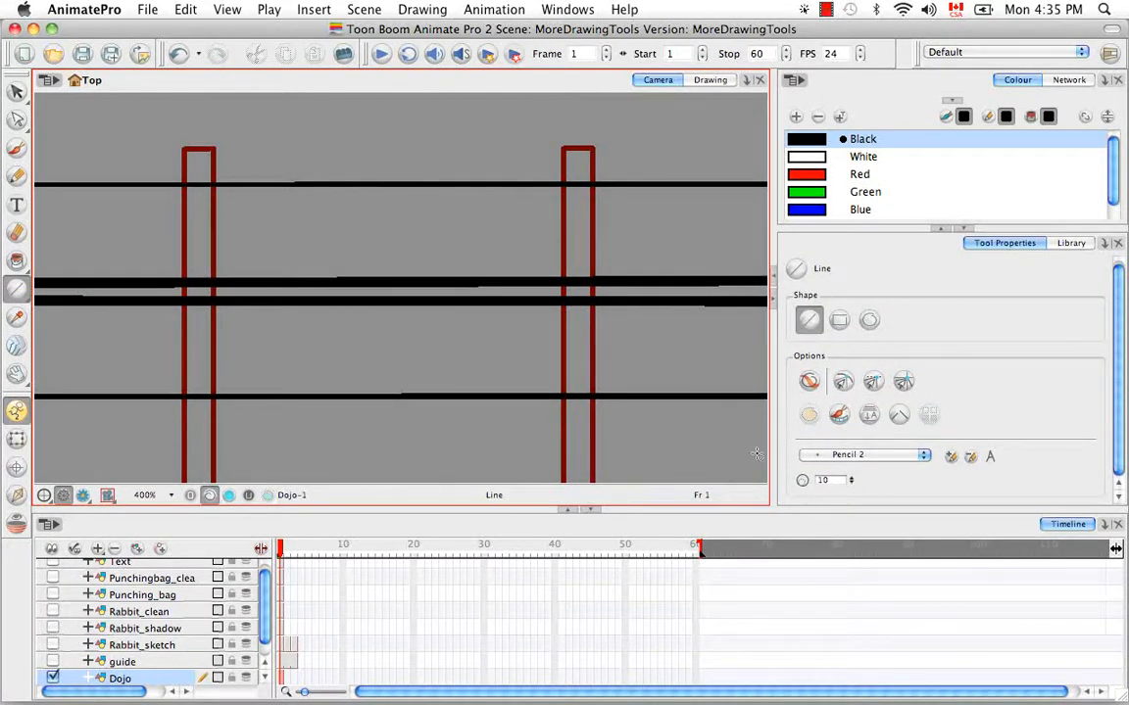
click(16, 176)
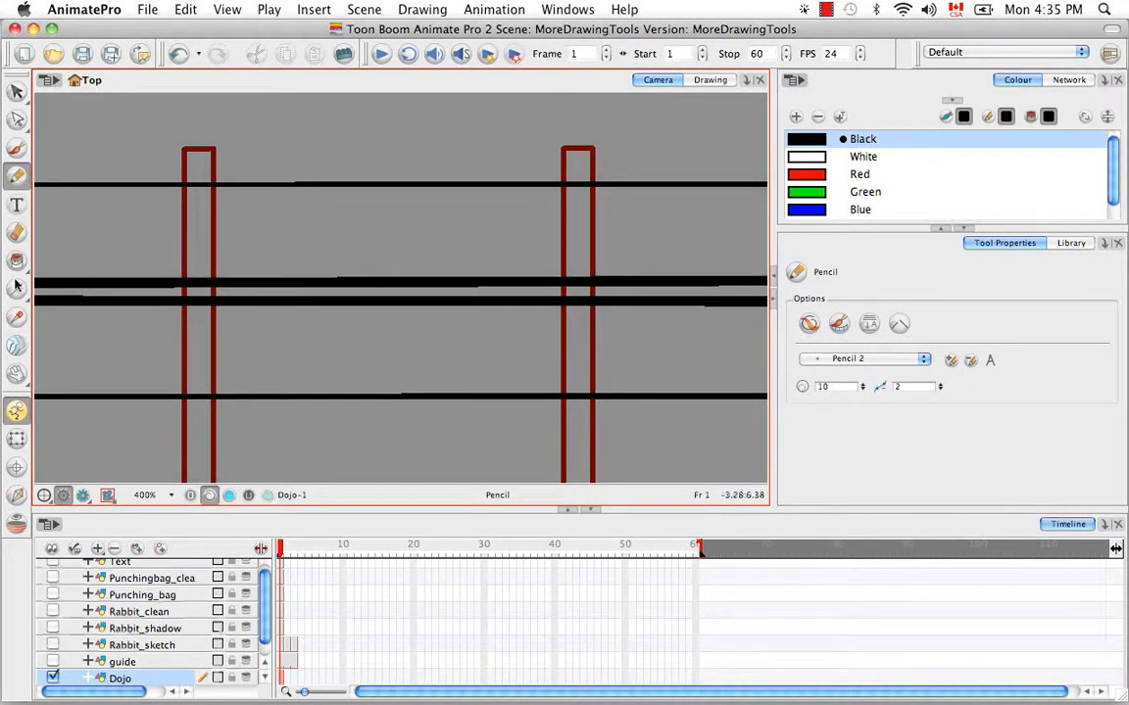
drag(16, 285, 71, 339)
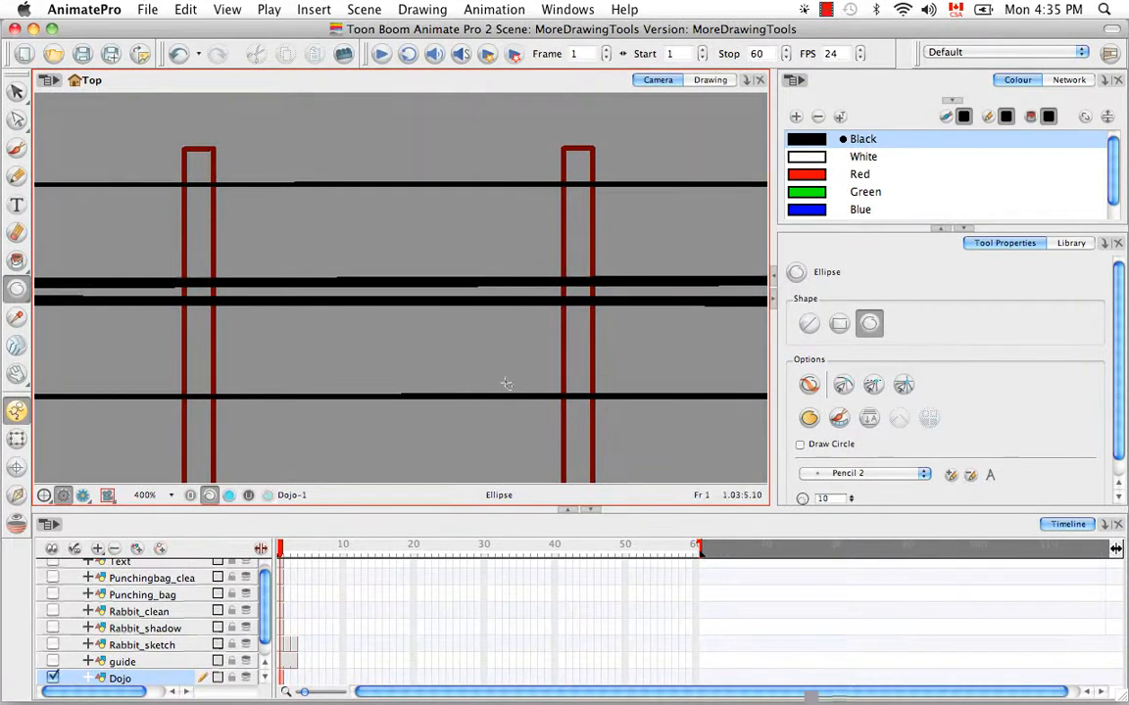
- Set the pencil size of the lower of the two converted horizontal lines to 2
click(16, 91)
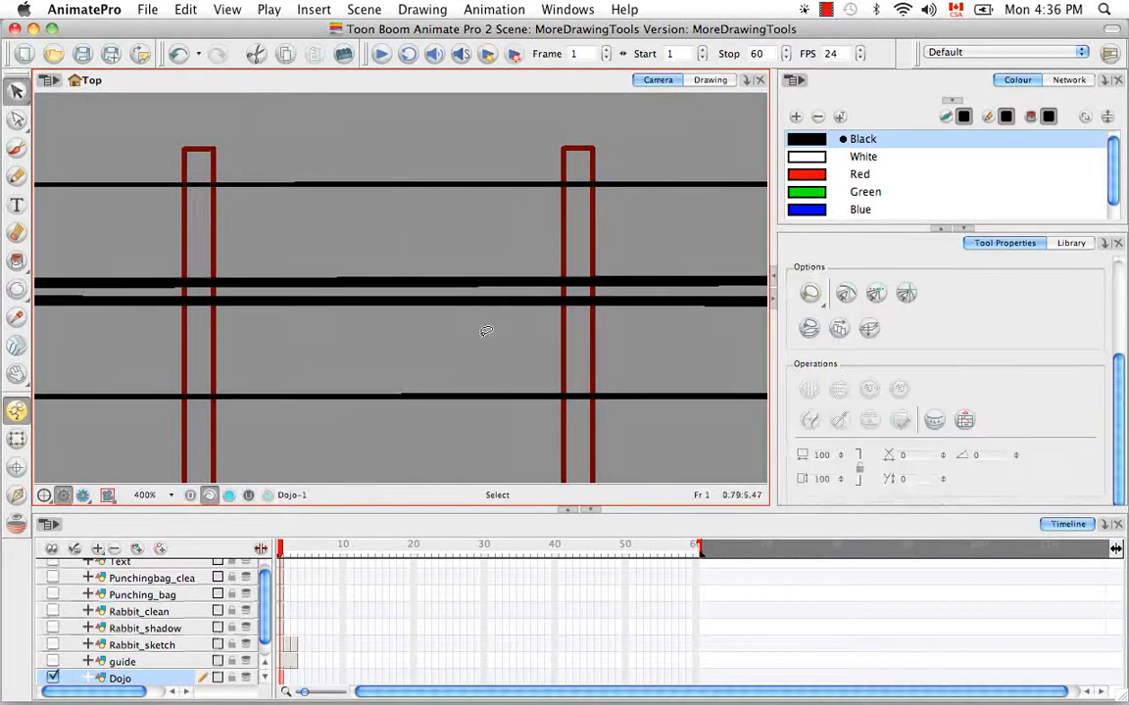
click(438, 299)
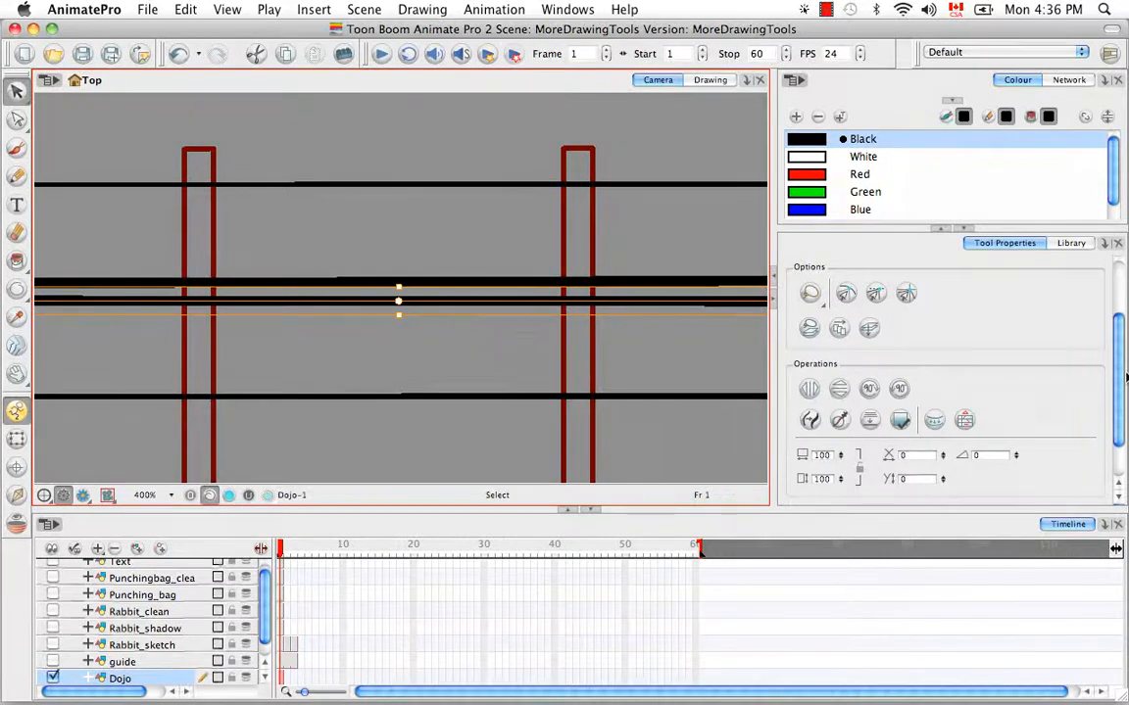
drag(1119, 377, 1109, 433)
click(828, 479)
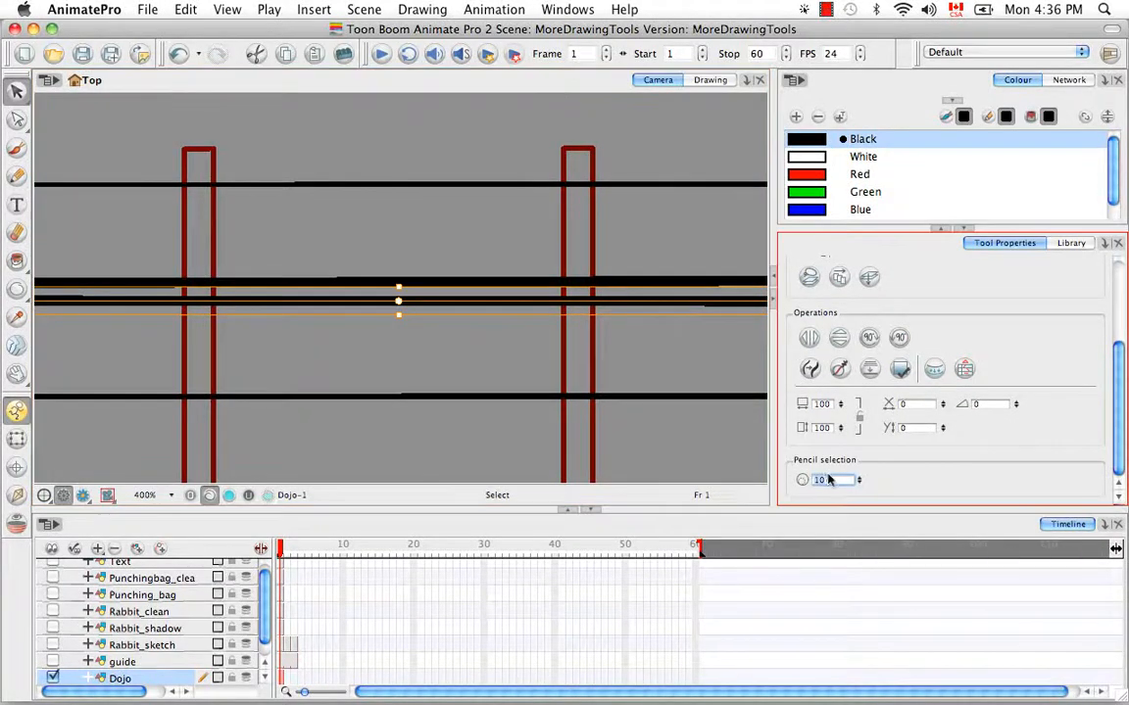
text(5)
key(Return)
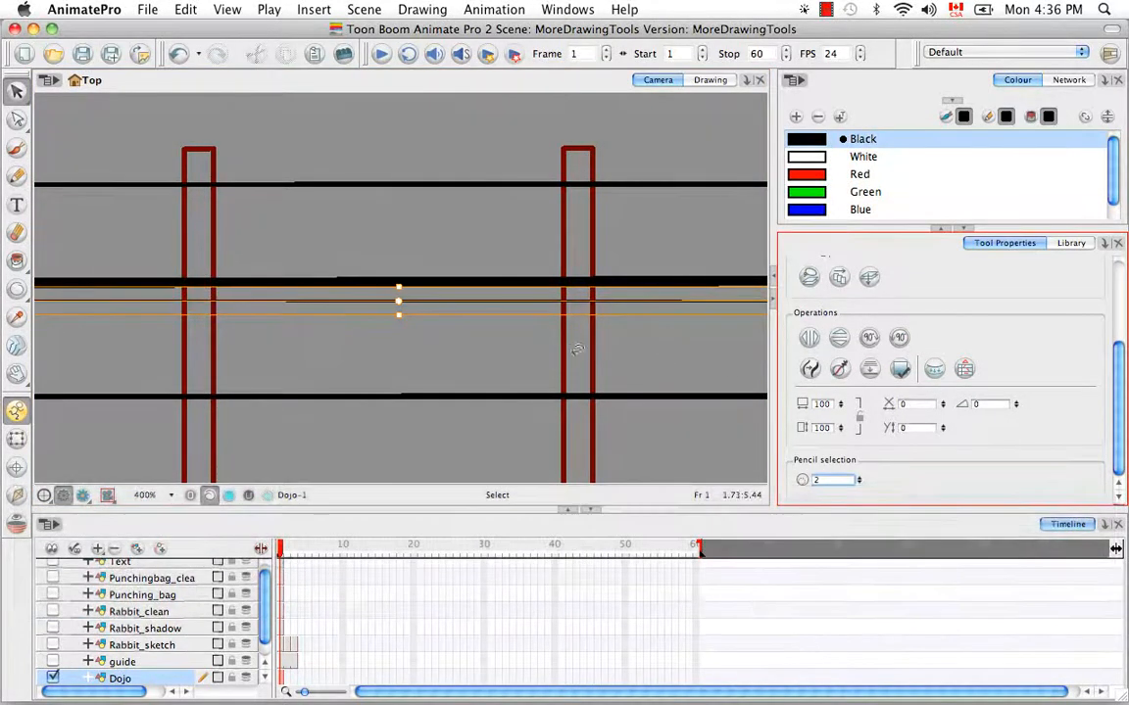
- Set the pencil size of the upper converted horizontal line to 5, and deselect it
click(541, 286)
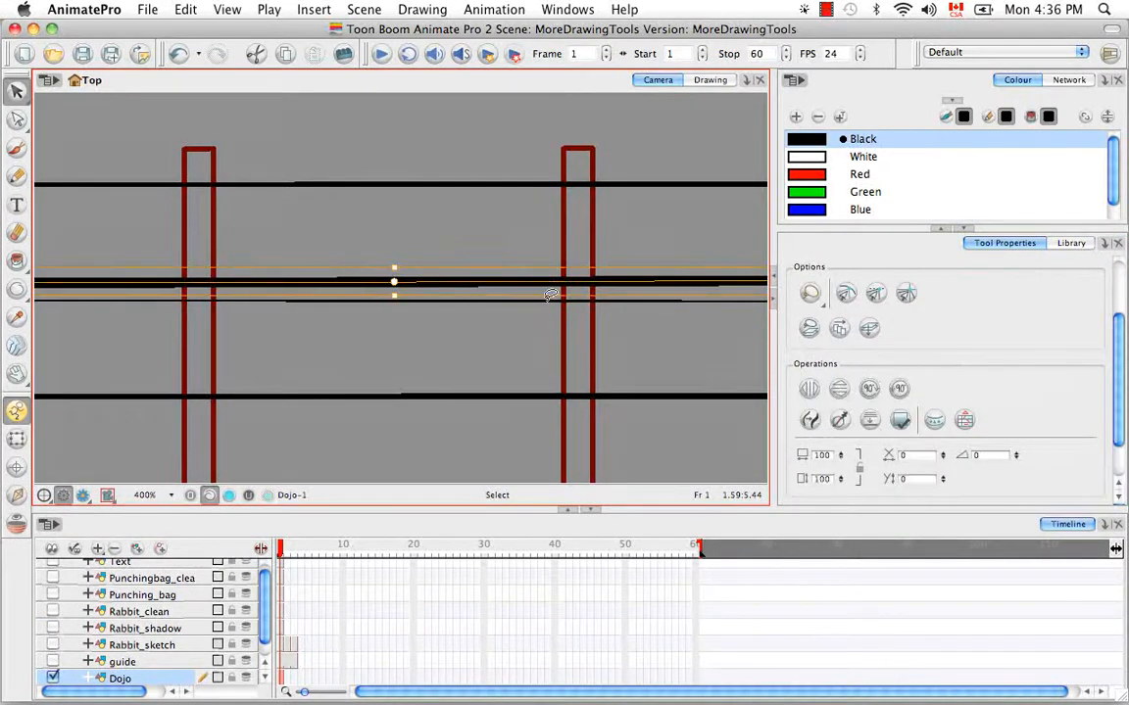
click(1118, 470)
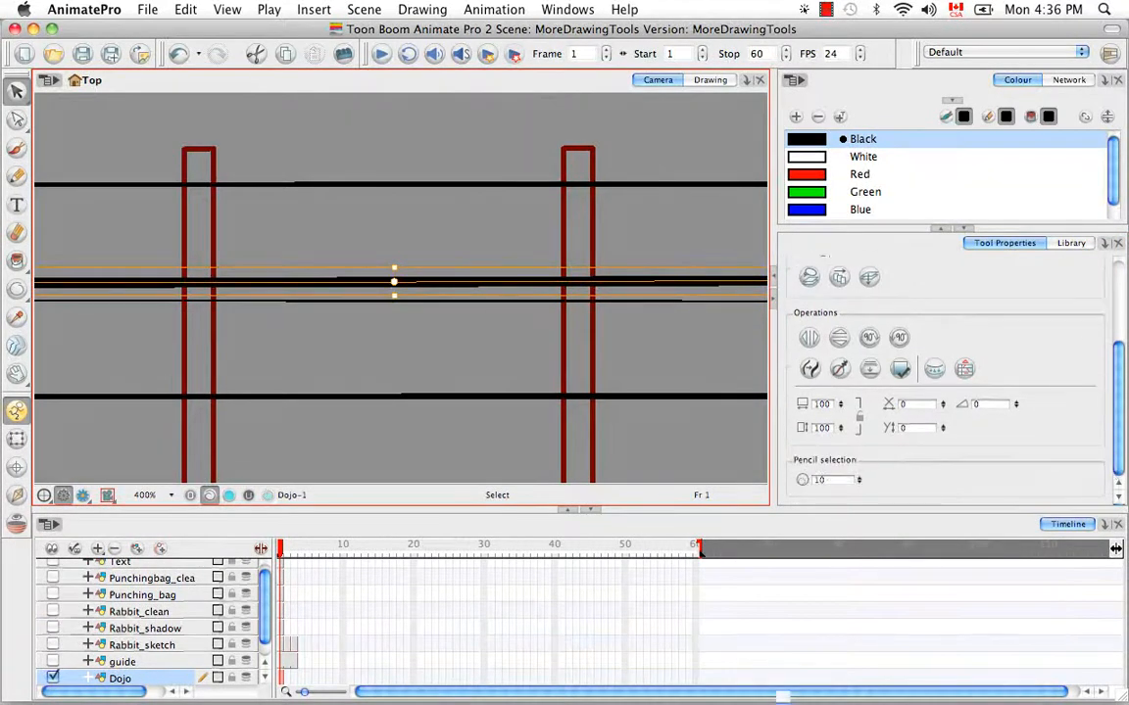
click(806, 482)
text(5)
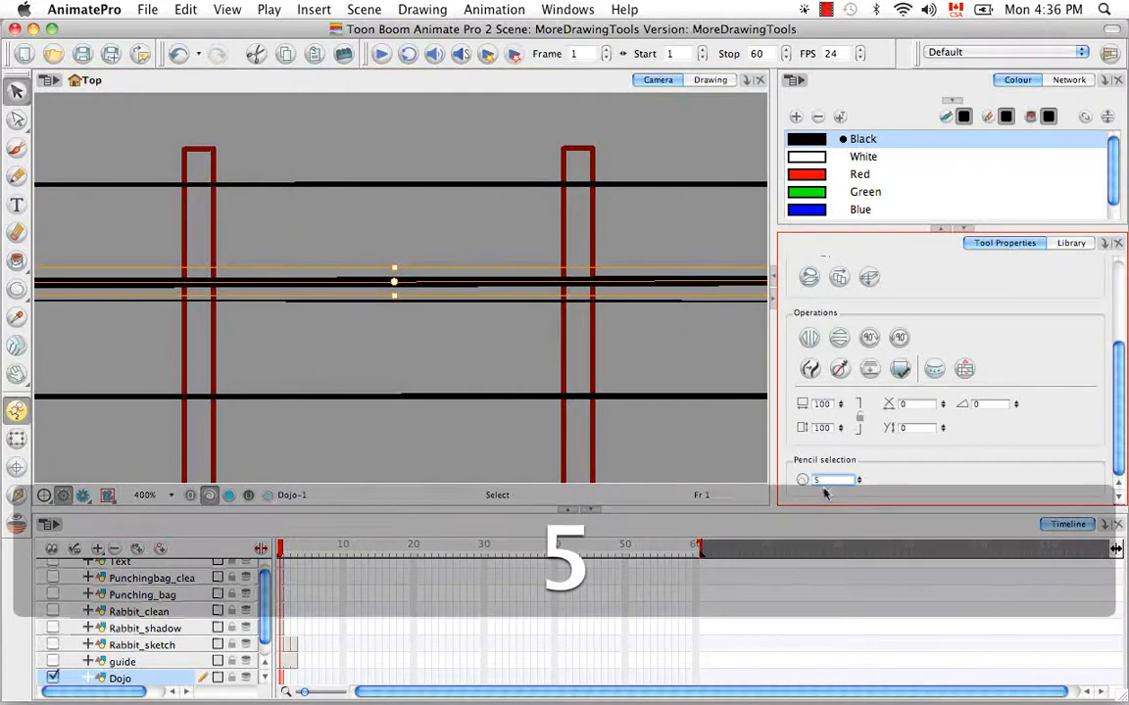
key(Return)
click(493, 344)
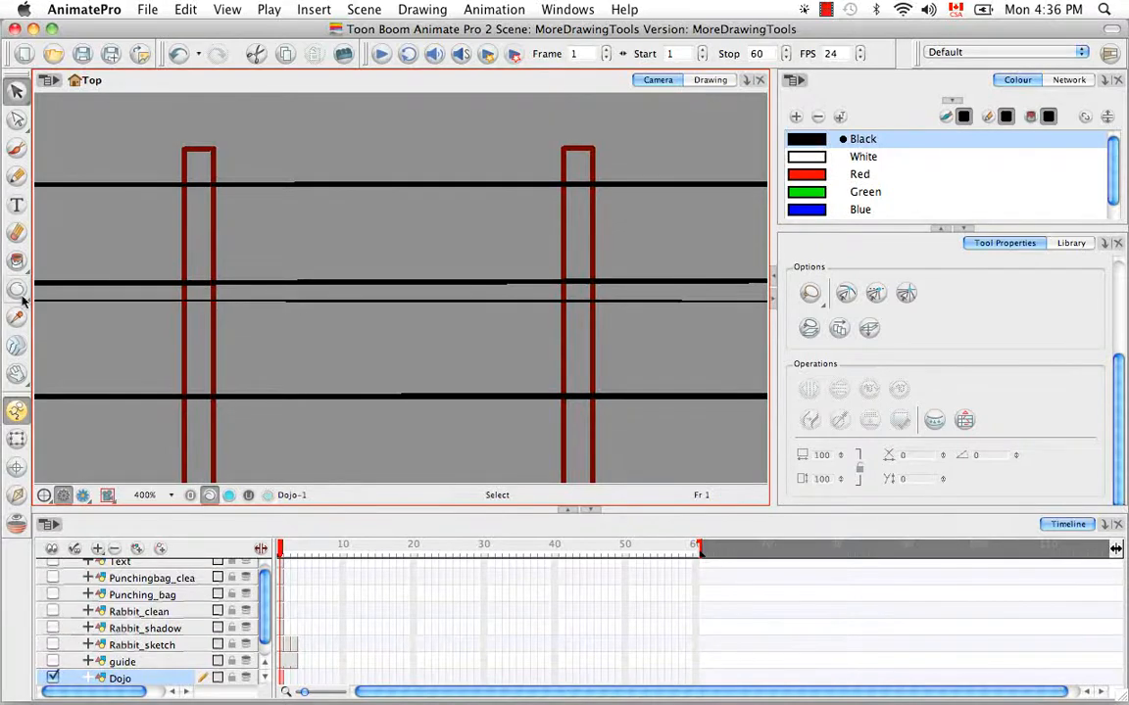
- Look at the Rectangle and Ellipse shape options, and set the Line tool's pencil size to 0
drag(17, 289, 44, 291)
click(838, 321)
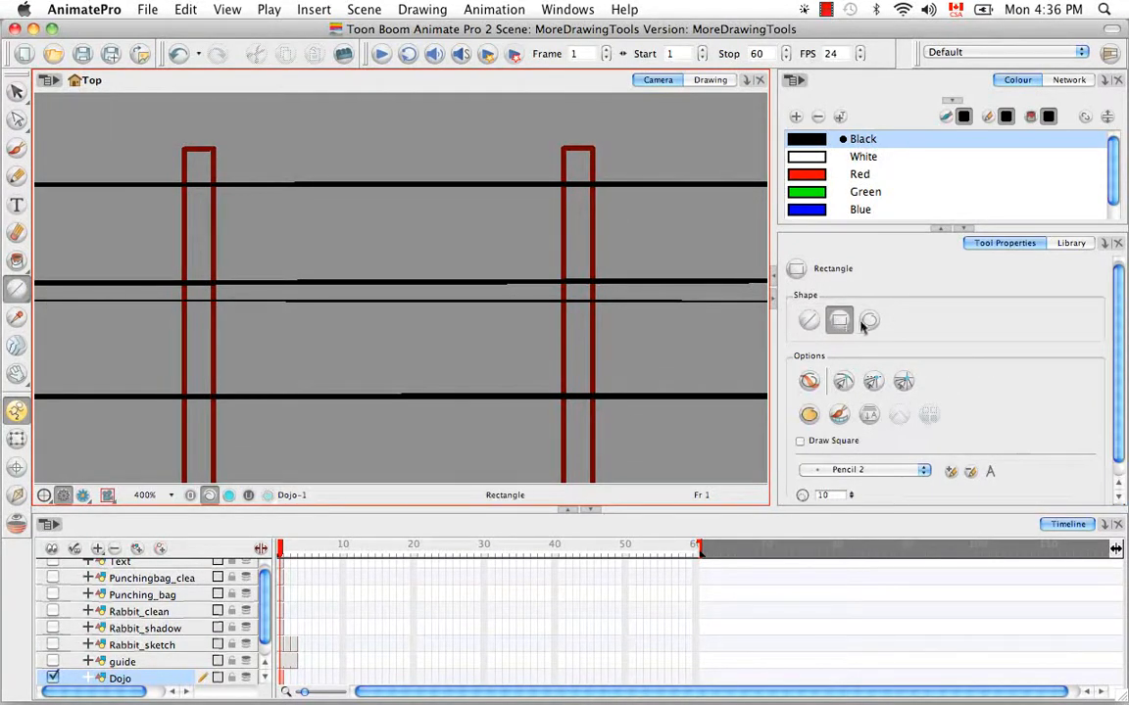
click(869, 320)
click(811, 321)
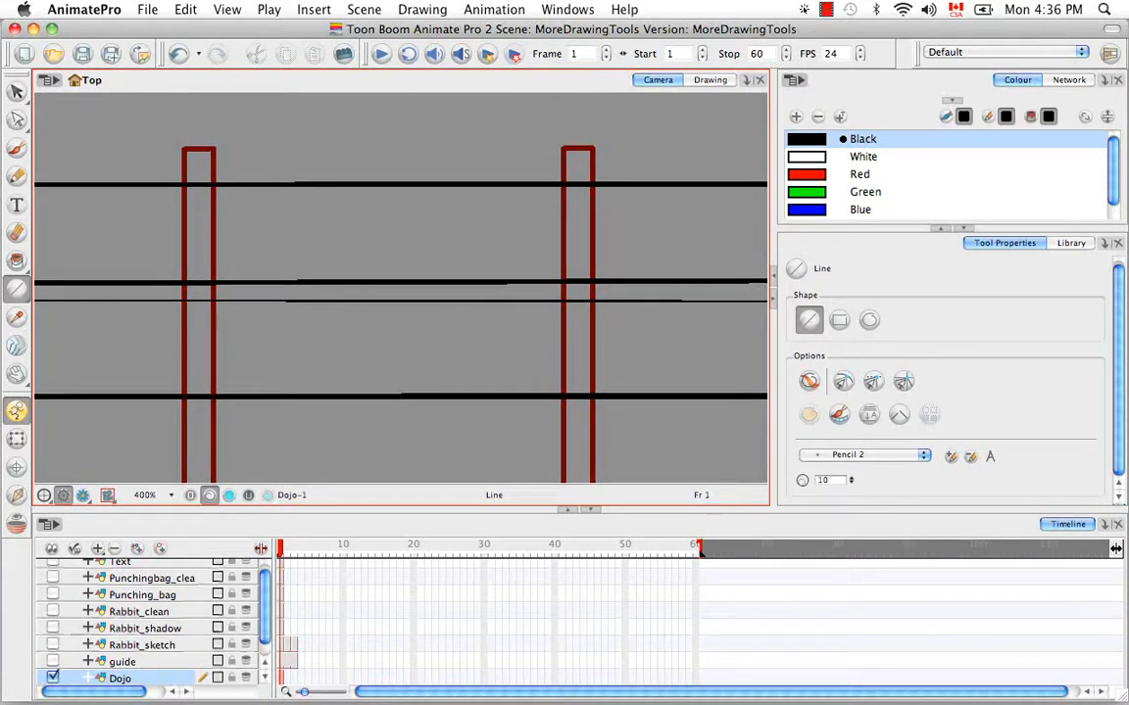
double_click(828, 480)
text(0)
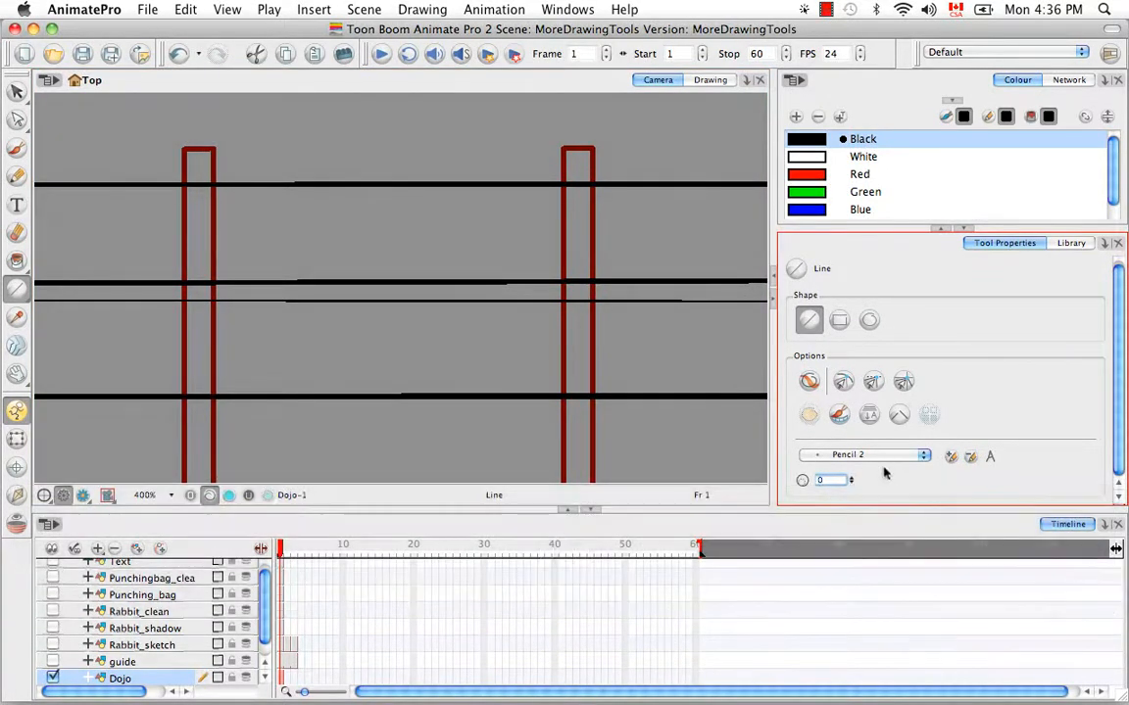
- Check the pencil size for the Rectangle, Ellipse and Line shapes, and switch to the Polyline tool
click(839, 321)
click(869, 321)
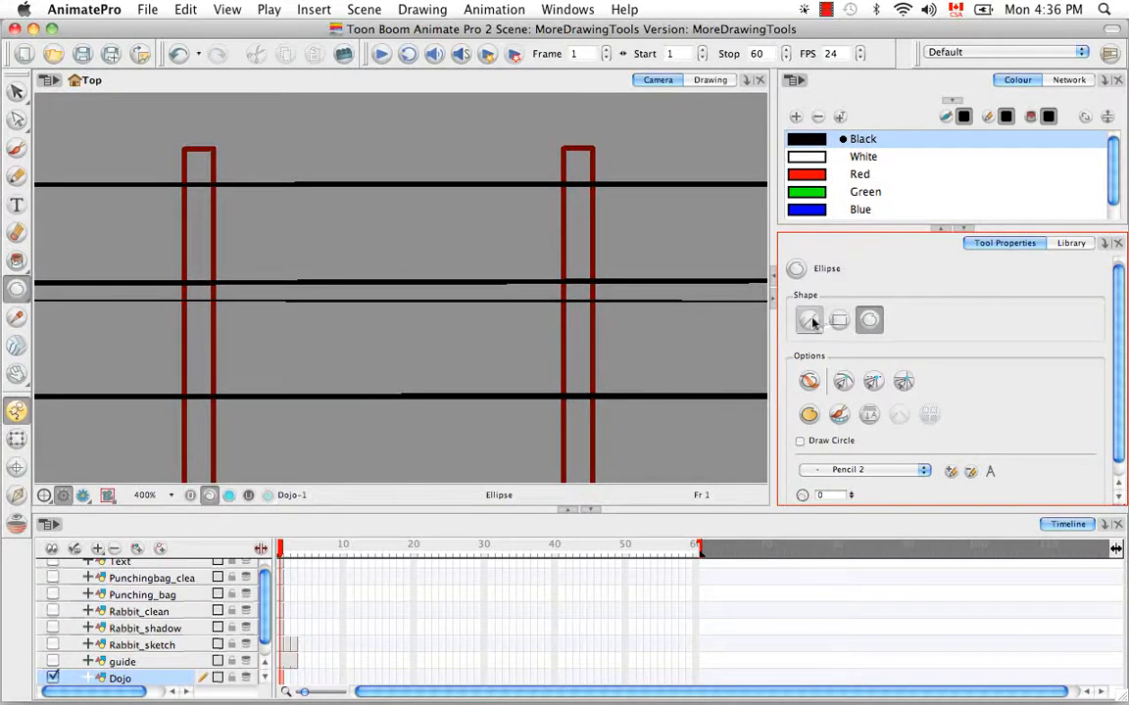
click(809, 321)
click(19, 292)
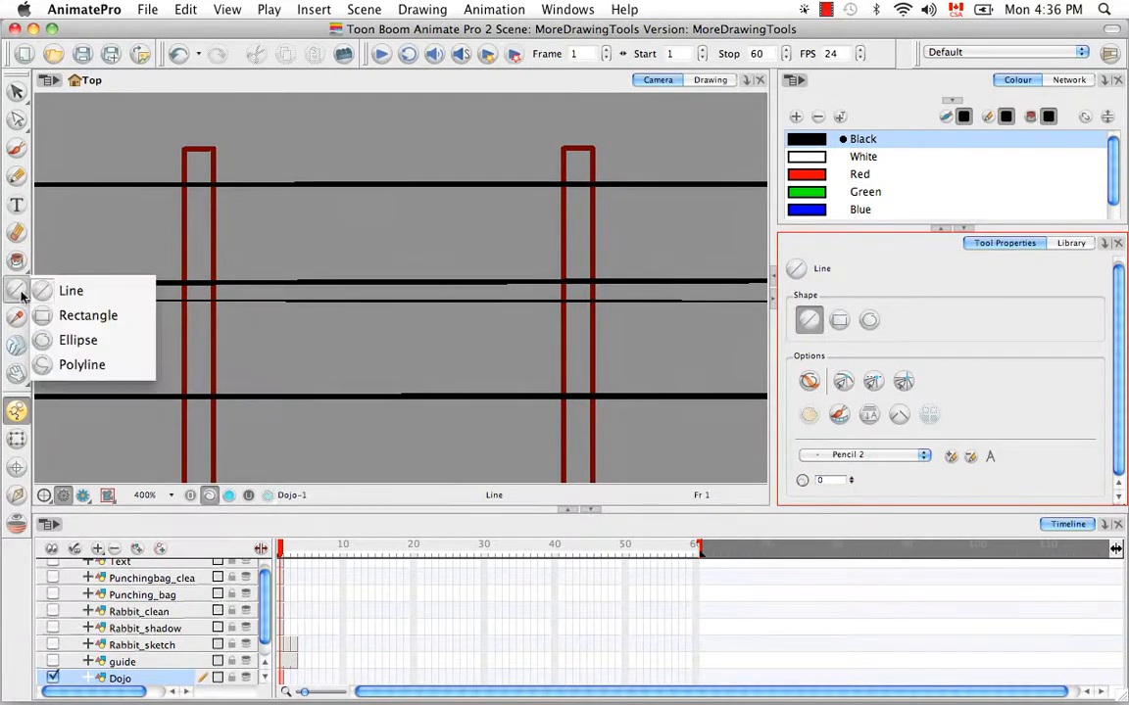
click(69, 364)
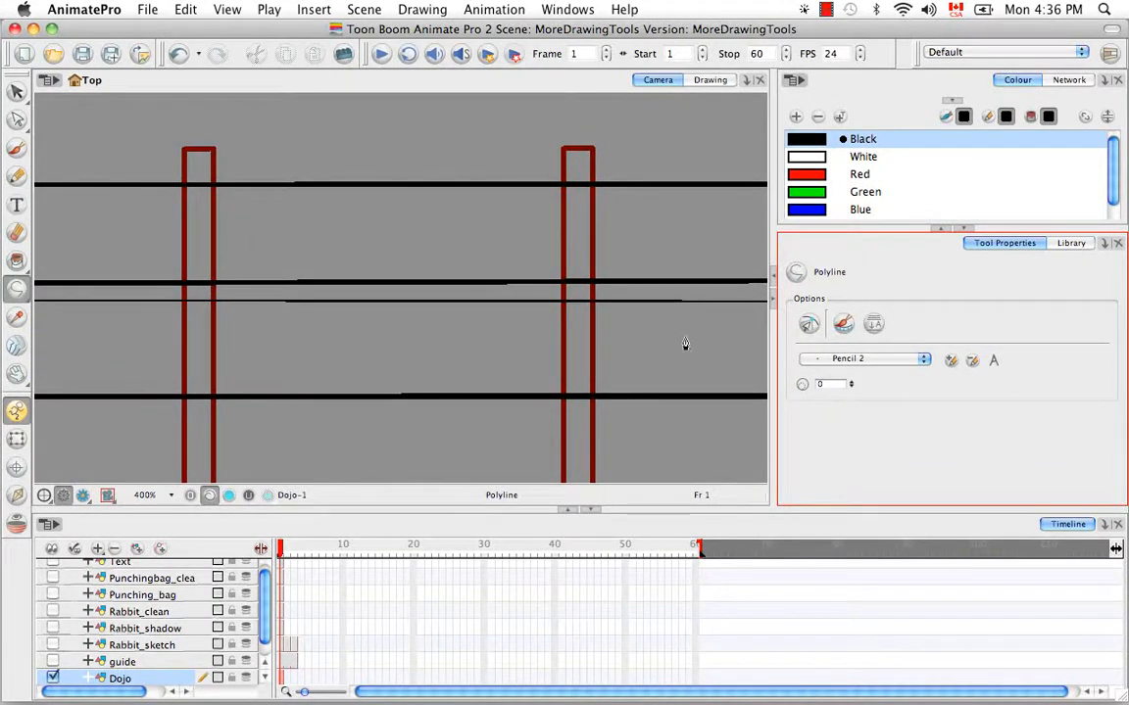
- Convert the thin horizontal line, just below the thicker one near the post tops, from a pencil line to a brush stroke, and deselect it
click(17, 175)
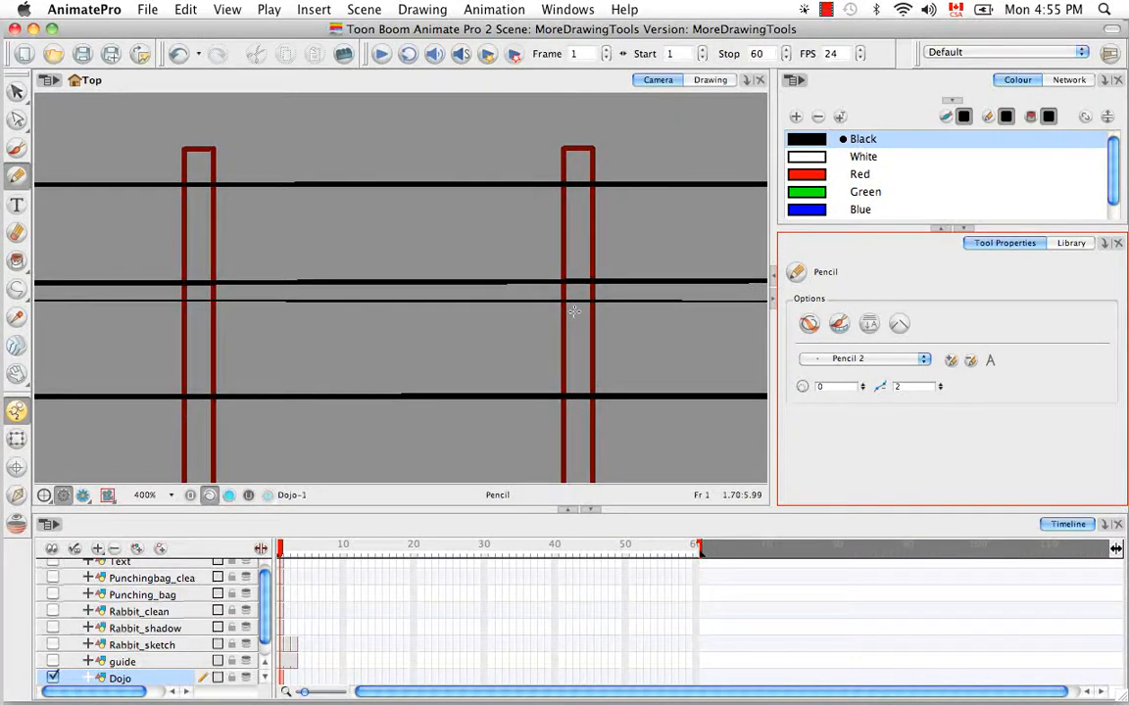
key(super+minus)
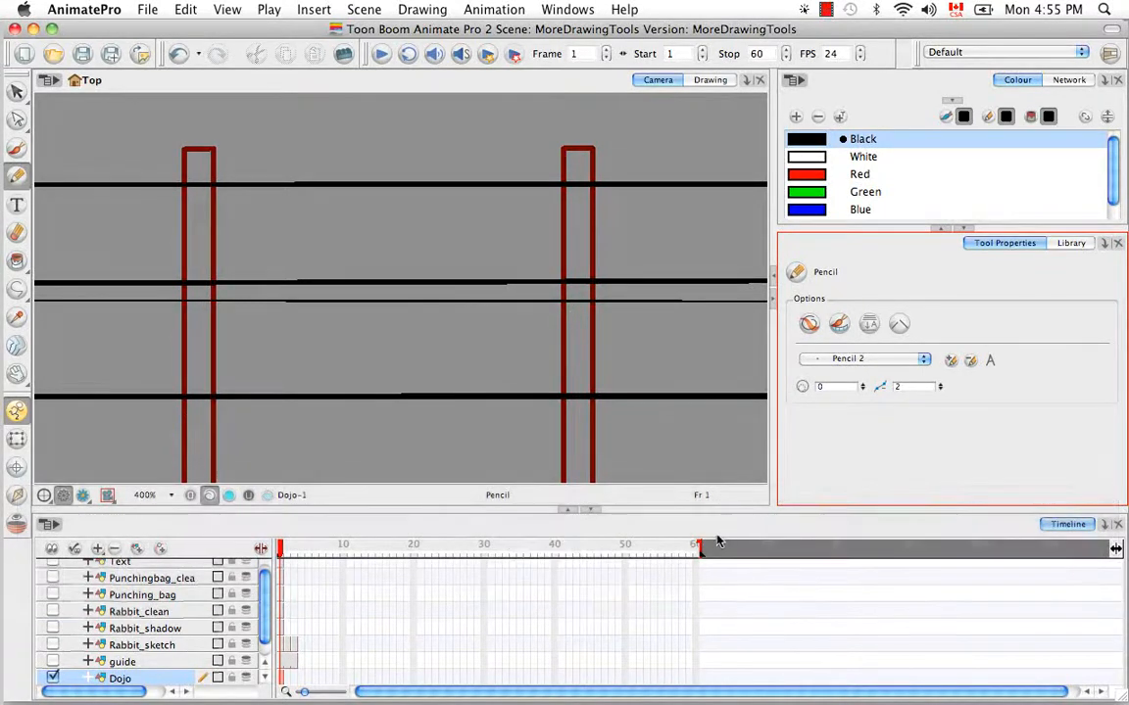
key(super+minus)
key(super+minus)
key(super+minus)
key(super+minus)
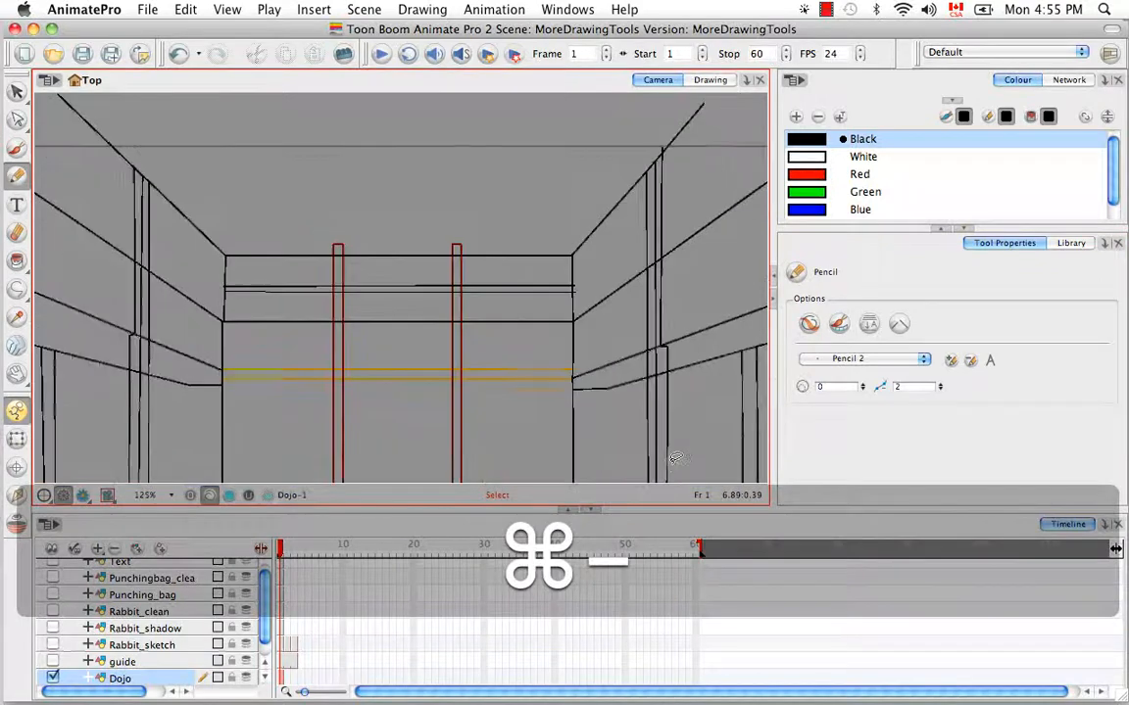
key(space)
drag(537, 356, 547, 312)
key(super+equal)
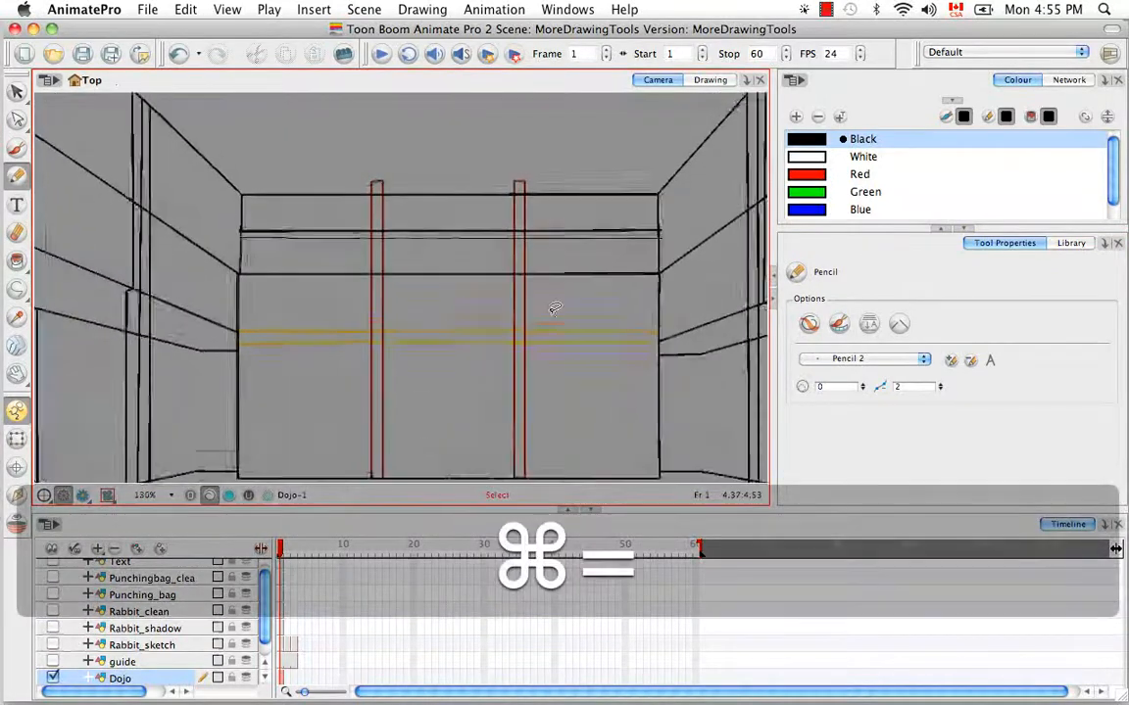
key(super+equal)
key(super+equal)
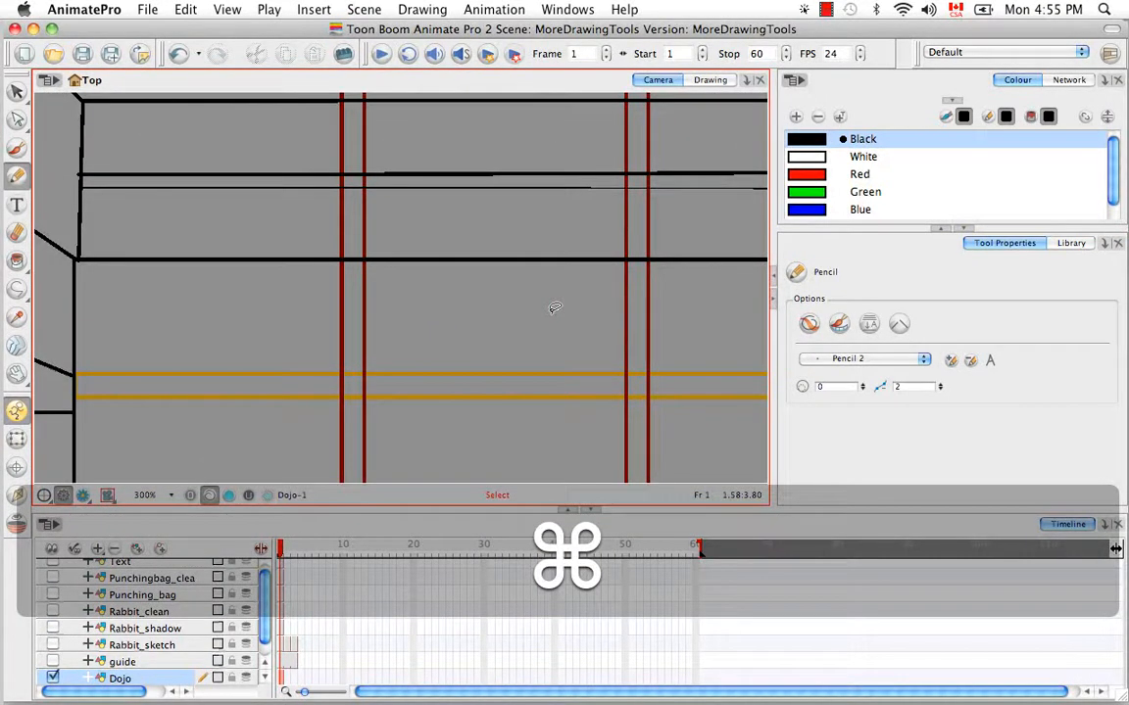
key(super+equal)
key(space)
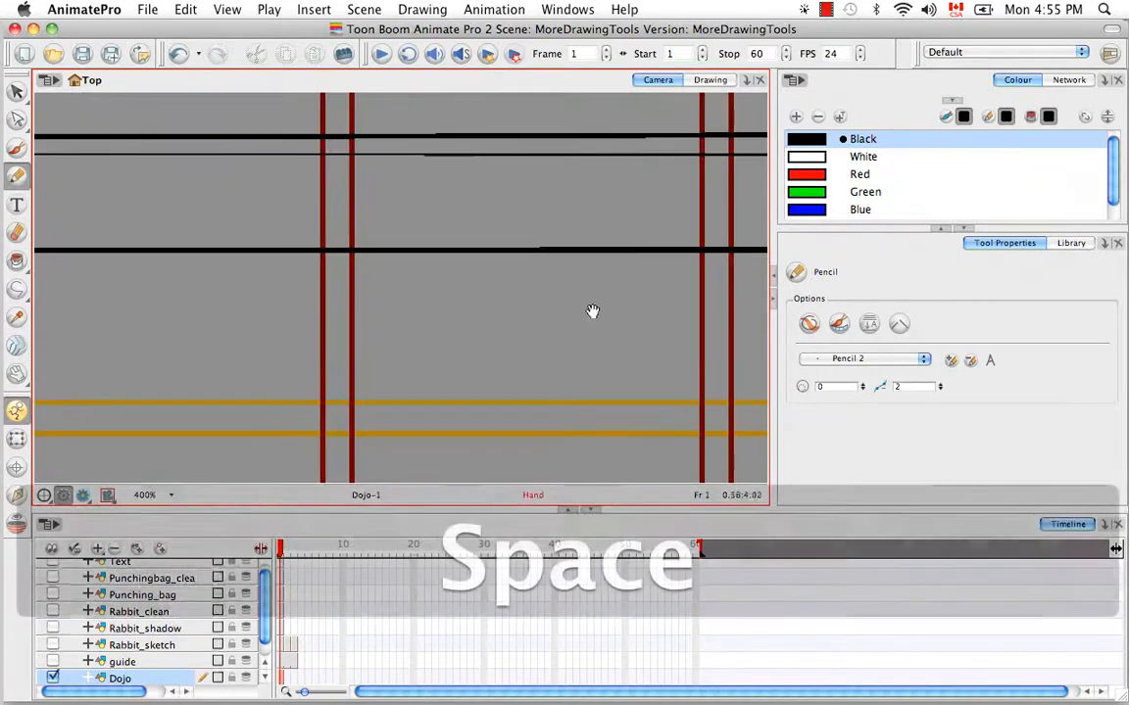
drag(591, 313, 684, 447)
click(18, 92)
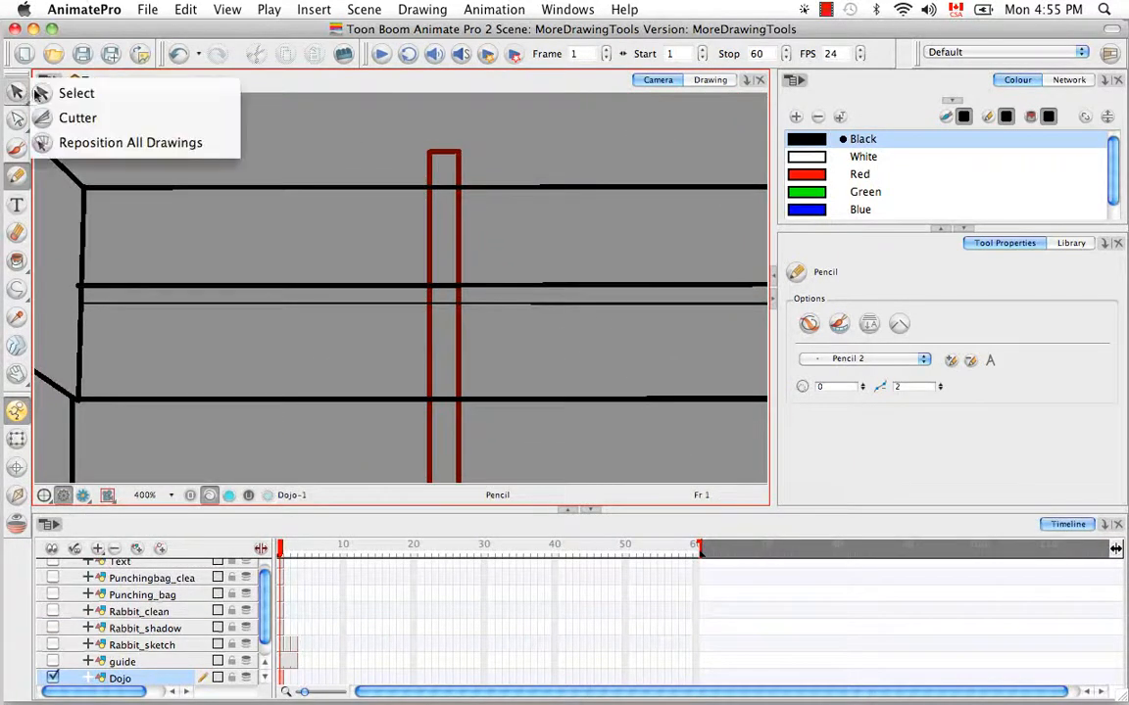
click(534, 286)
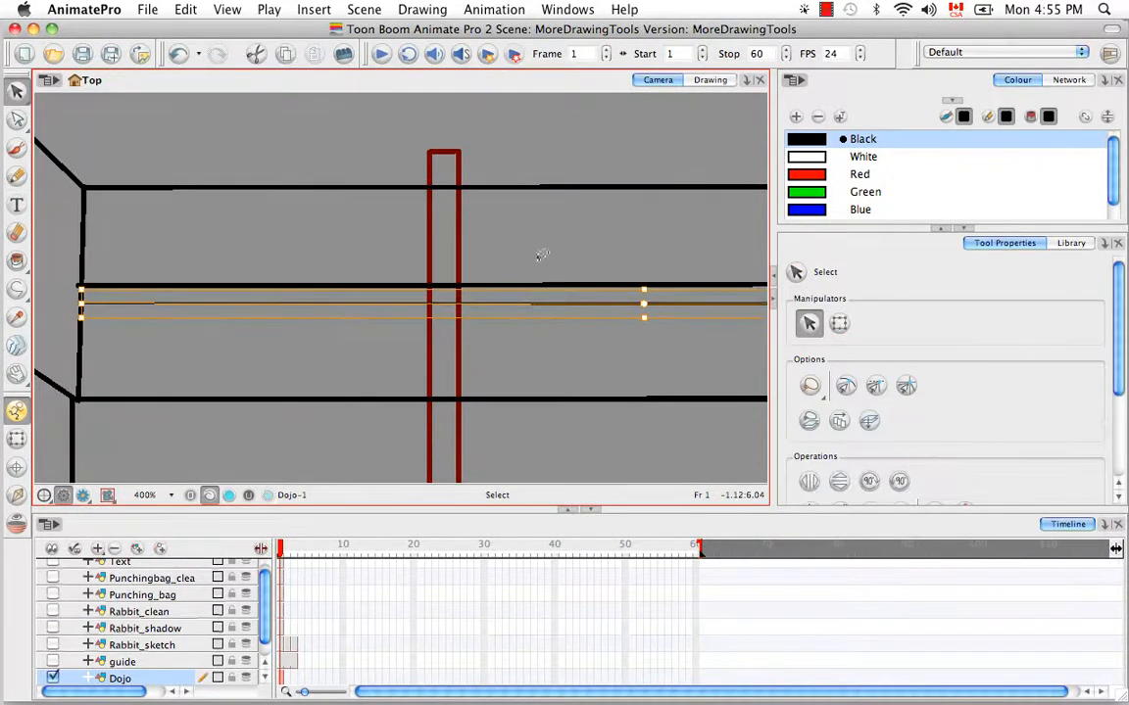
click(422, 10)
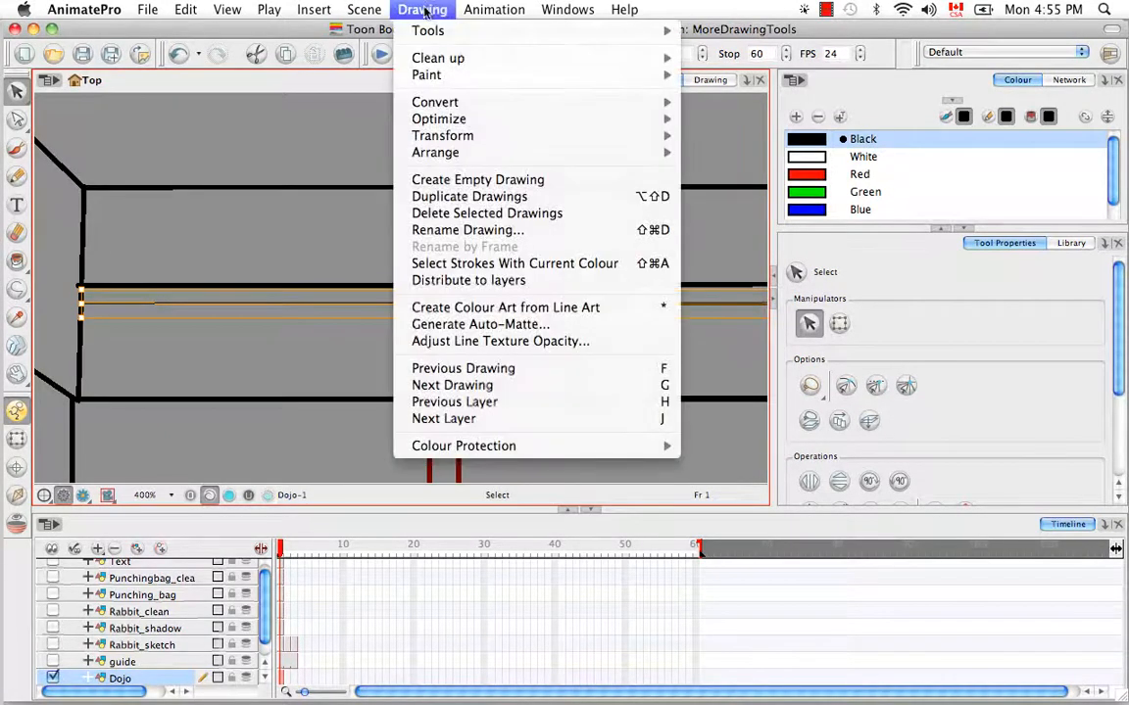
mouse_move(505, 104)
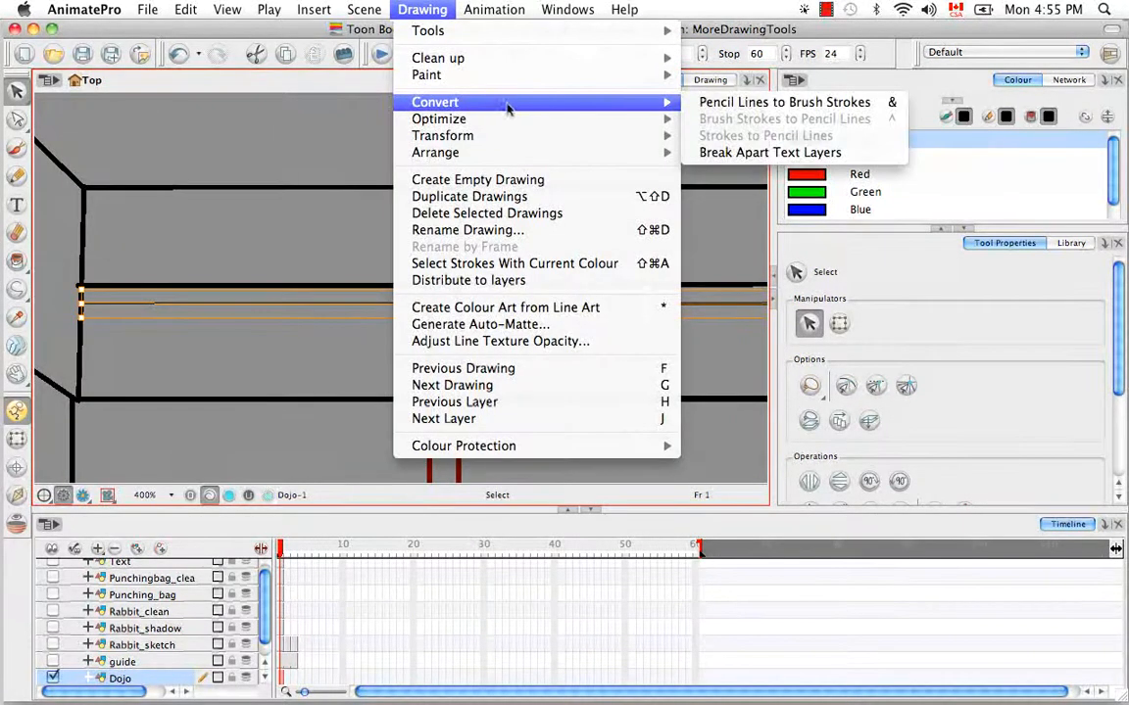
click(736, 102)
click(666, 230)
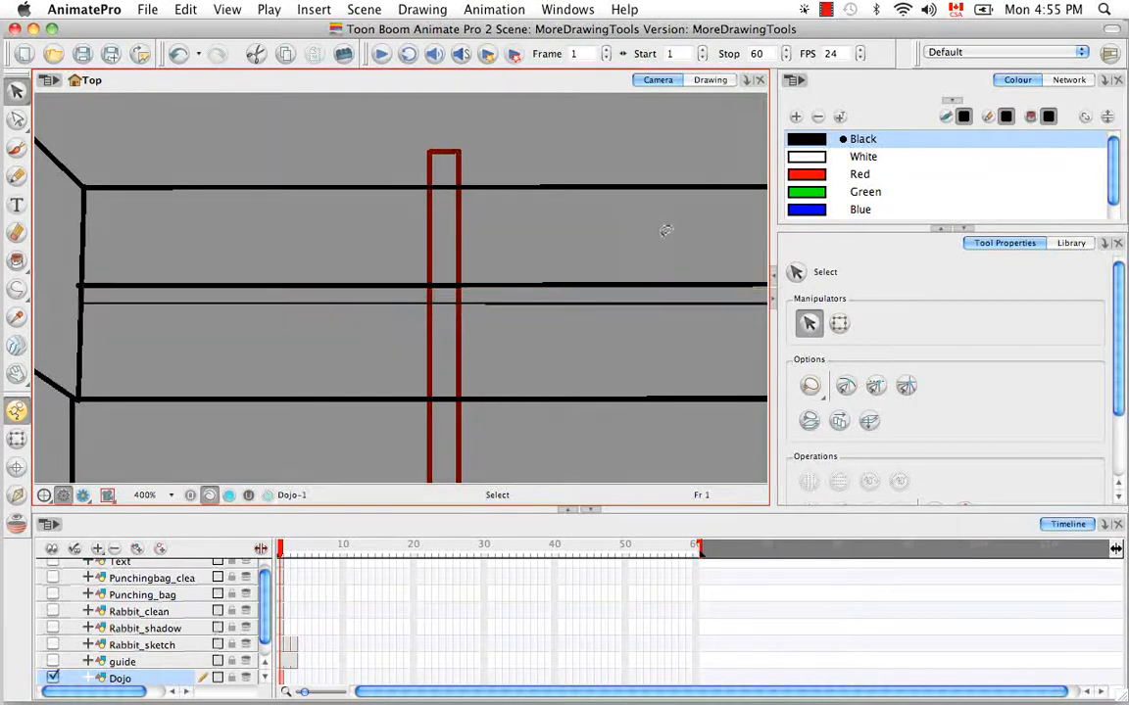
- Recolour the thick horizontal line just above the thin one with the sketch colour, and clear the selection
click(612, 283)
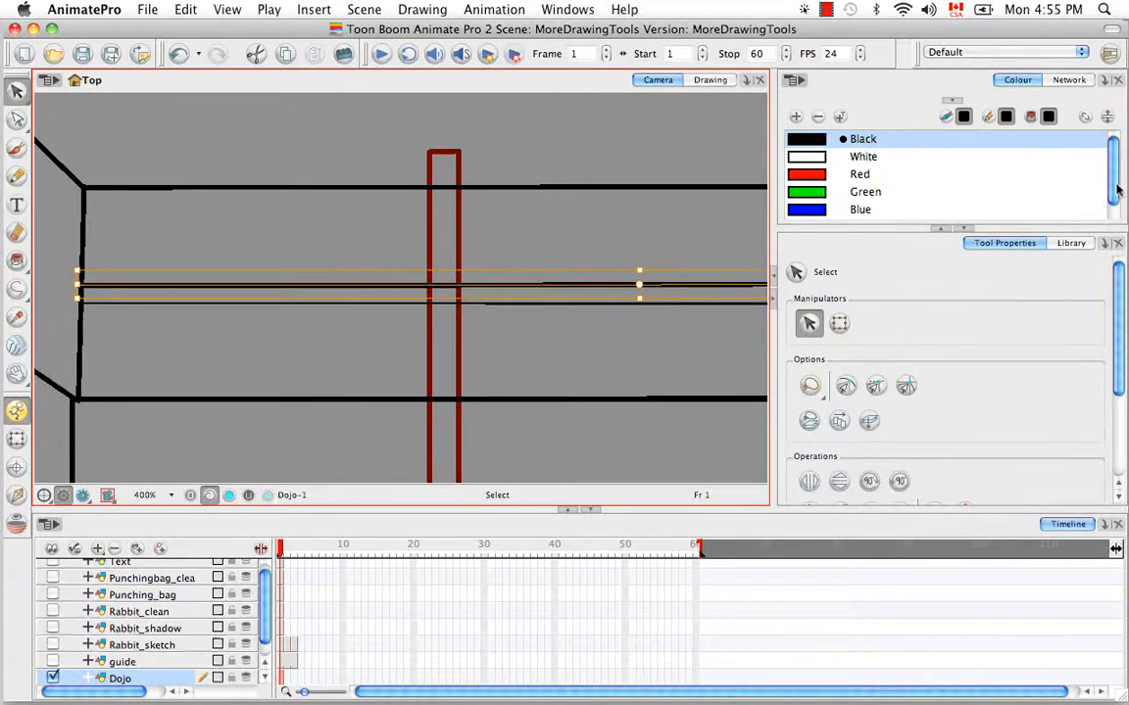
scroll(1117, 190, down, 3)
click(806, 186)
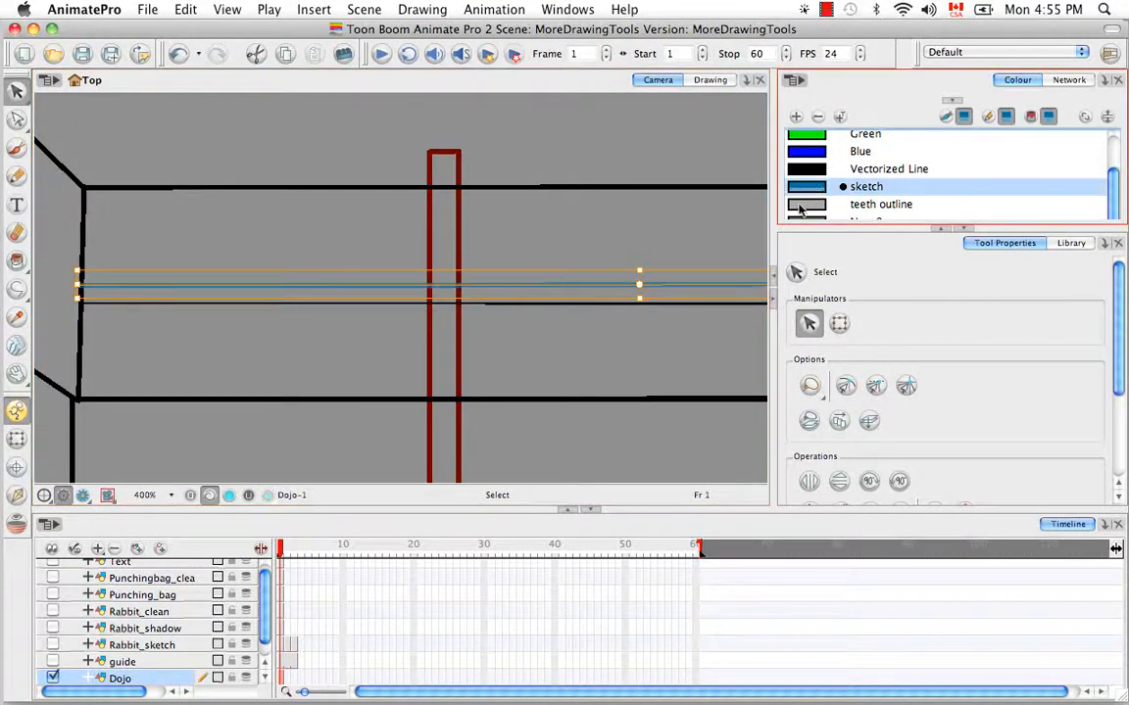
click(647, 356)
mouse_move(504, 355)
mouse_down()
mouse_move(404, 350)
mouse_move(511, 260)
mouse_up()
click(514, 235)
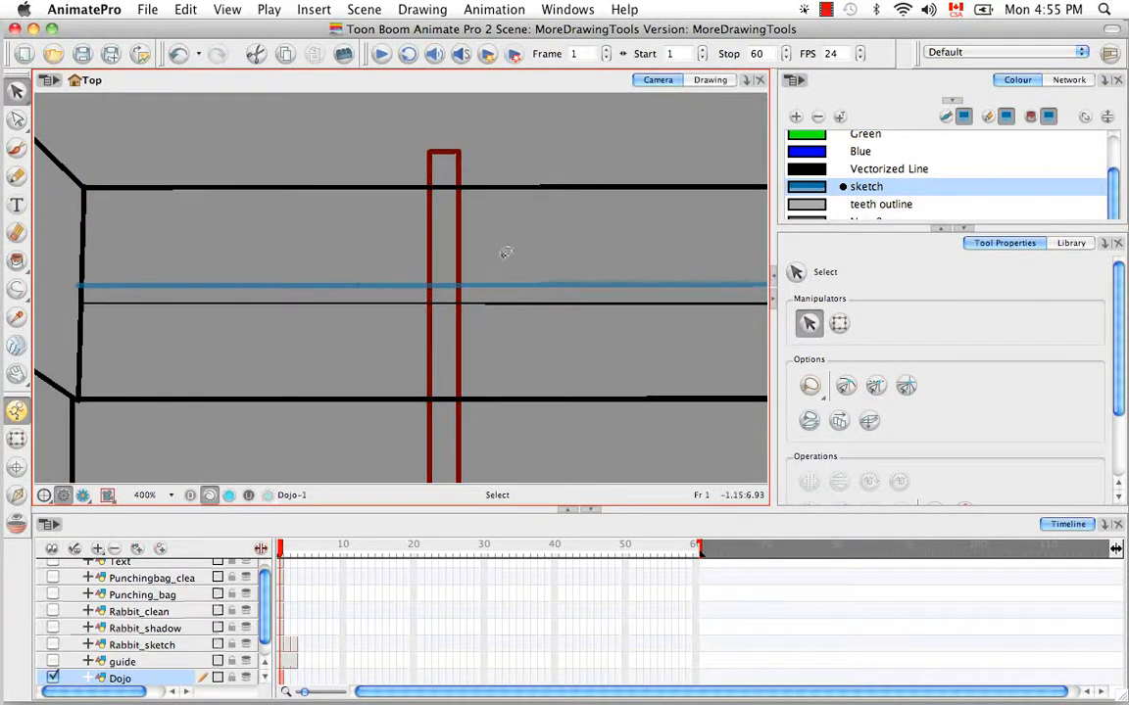
- Shift the red vertical post slightly to the right where it crosses the blue and black horizontal lines
key(super+equal)
key(super+equal)
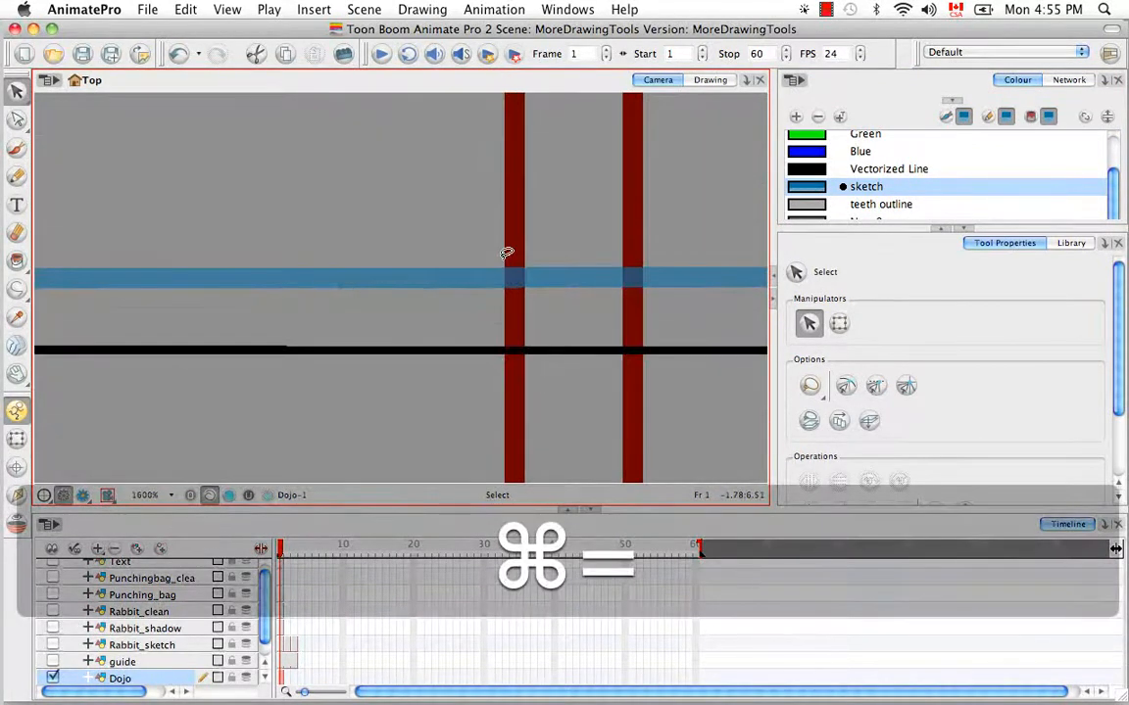
key(space)
drag(692, 371, 534, 402)
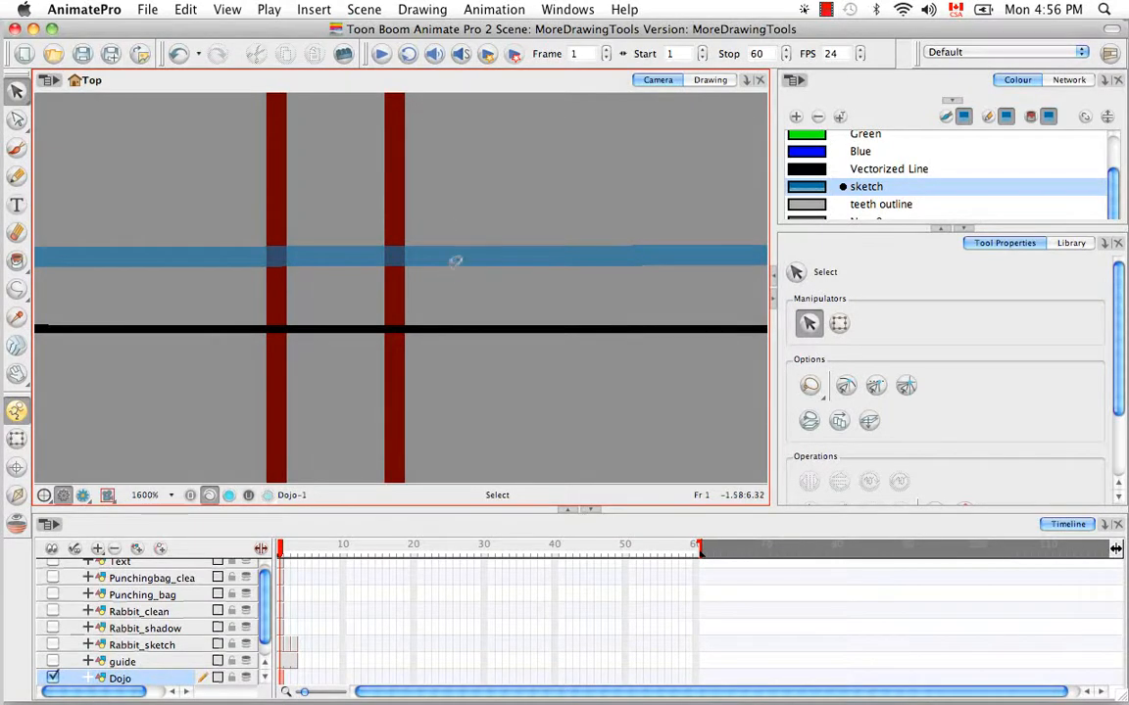
click(468, 331)
mouse_move(468, 331)
mouse_down()
mouse_move(471, 347)
mouse_move(474, 328)
mouse_up()
click(484, 367)
drag(394, 396, 415, 396)
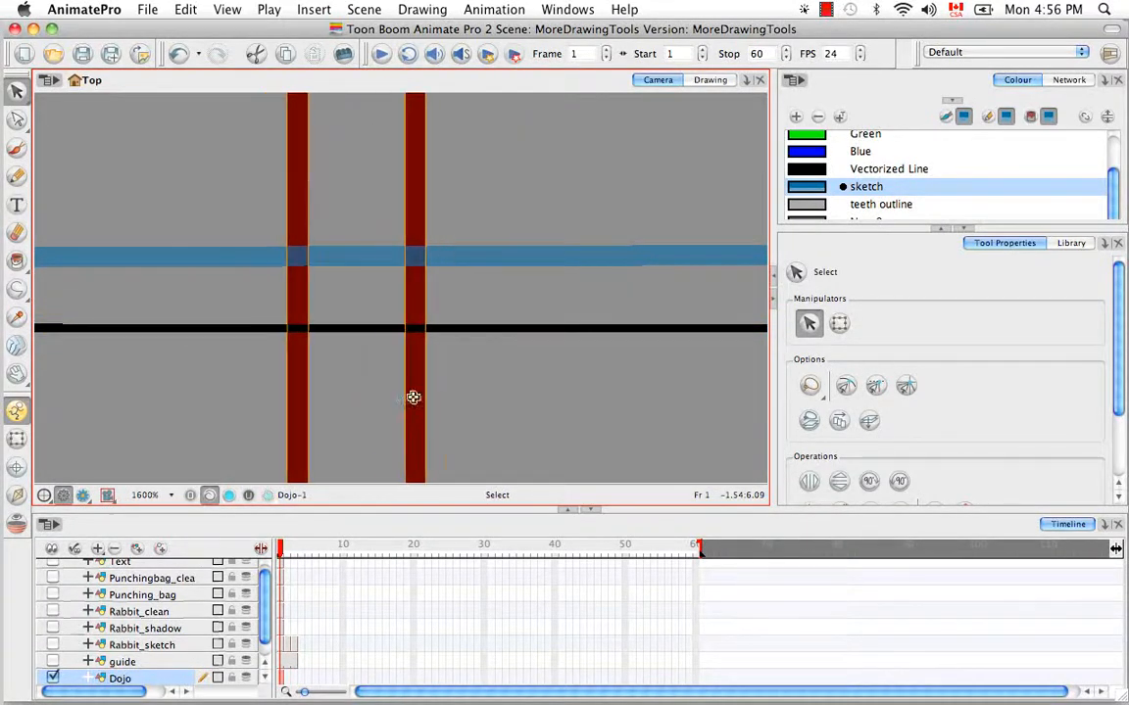
click(464, 384)
click(401, 387)
- Move the blue horizontal line slightly upward and convert it from a pencil line to a brush stroke
drag(482, 257, 487, 241)
click(421, 10)
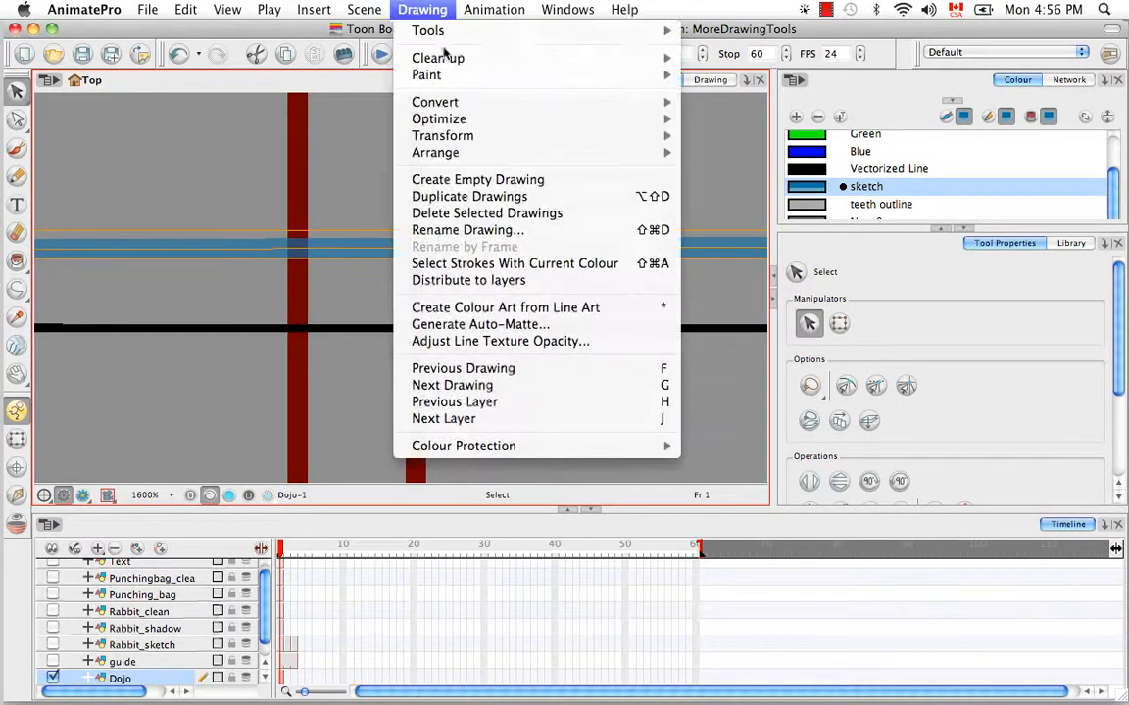
mouse_move(421, 102)
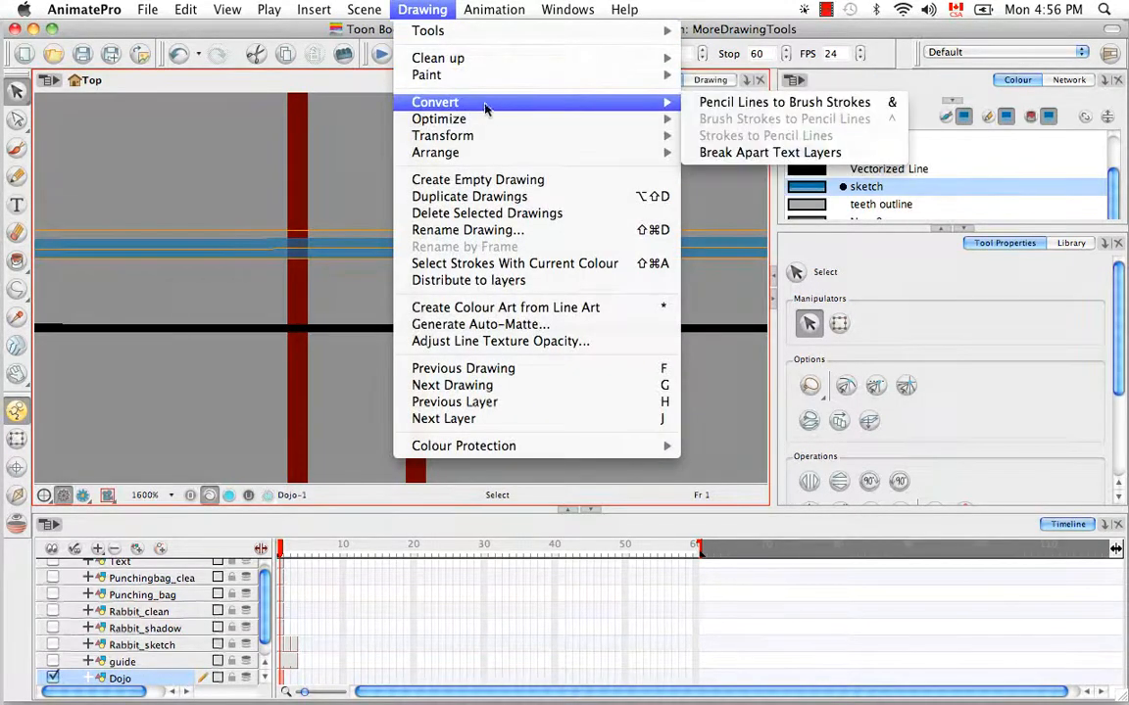
click(711, 104)
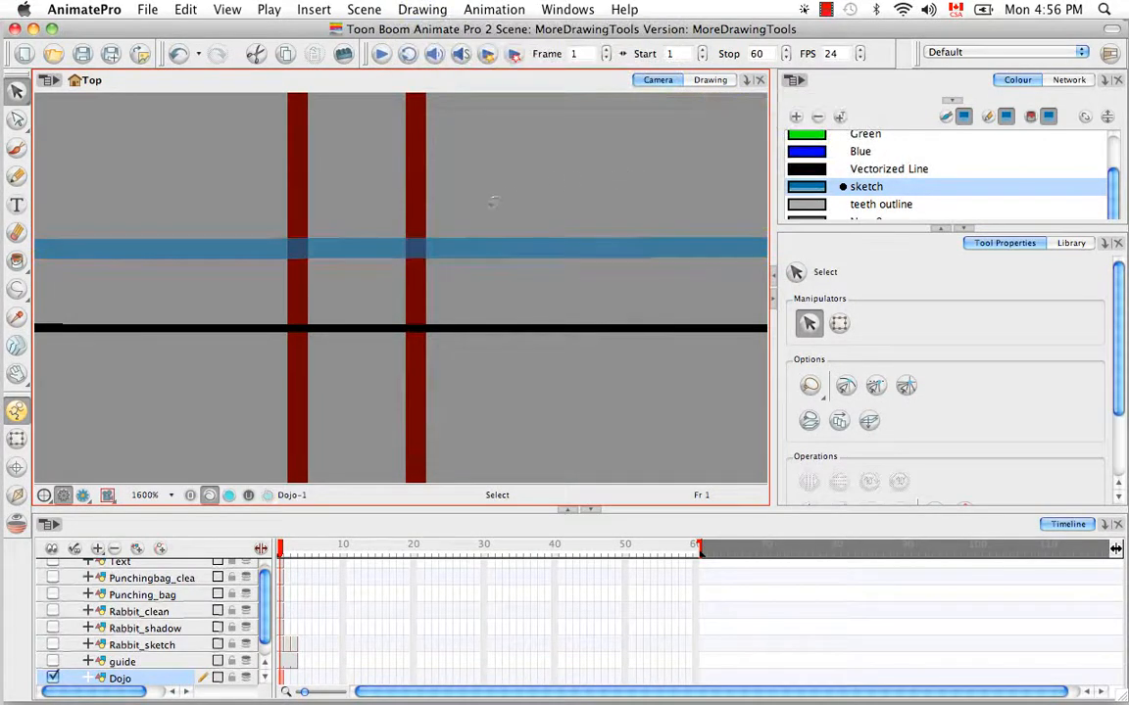
- Select the blue, black and red lines around the crossing together and apply Optimize to them
mouse_move(493, 201)
mouse_down()
mouse_move(202, 314)
mouse_move(410, 113)
mouse_up()
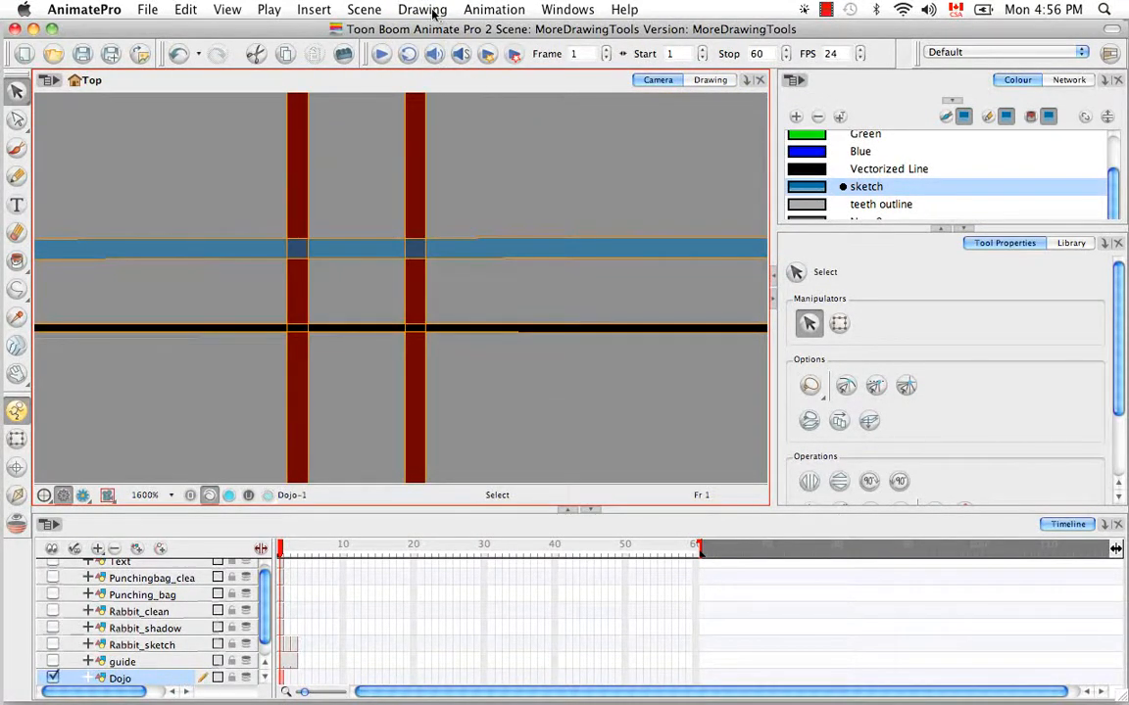
click(422, 9)
mouse_move(485, 126)
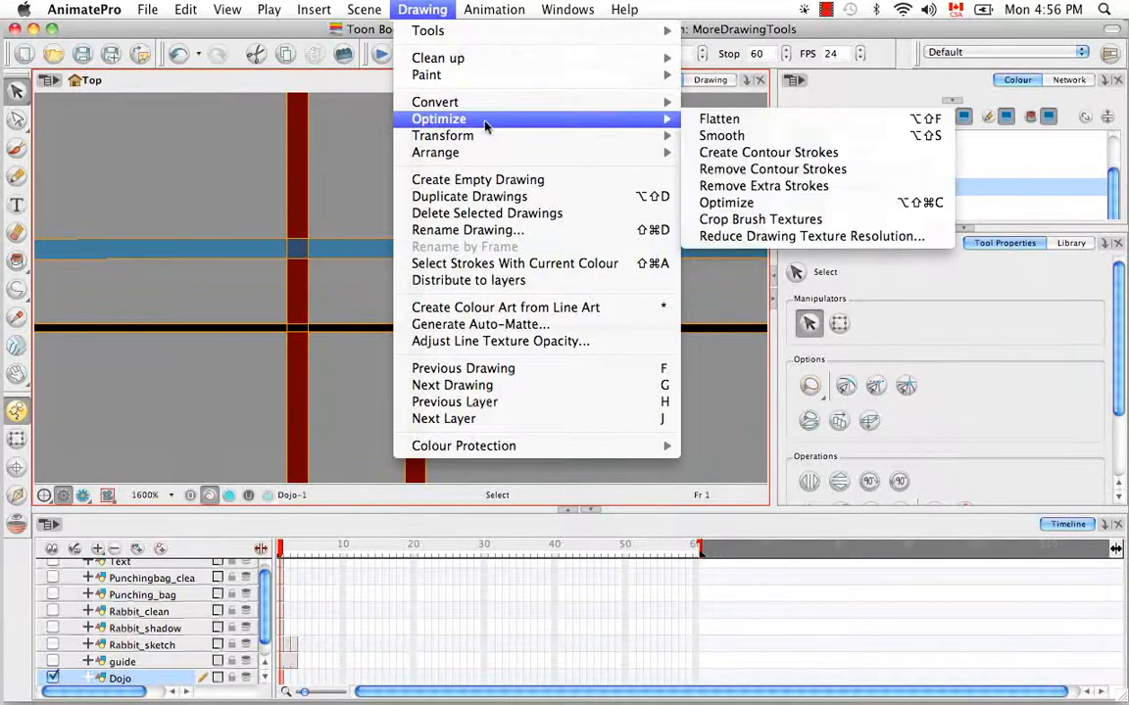
click(761, 205)
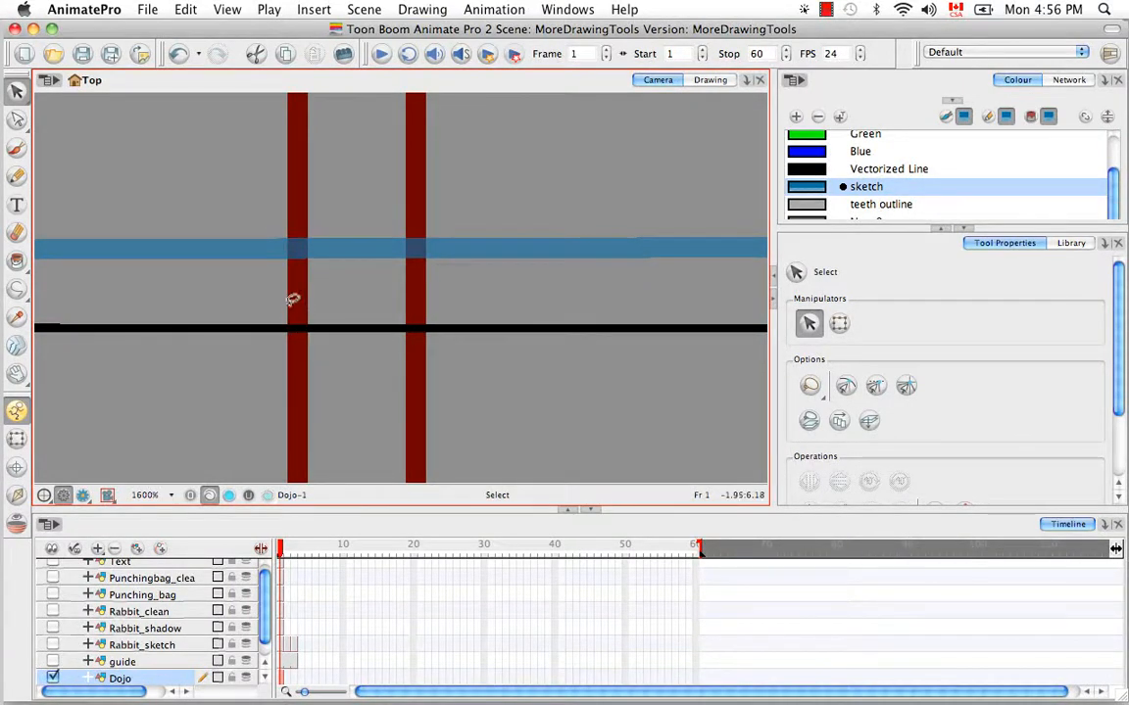
- Select the post segments above the black line, try moving the black line upward, and undo that move
drag(279, 294, 292, 295)
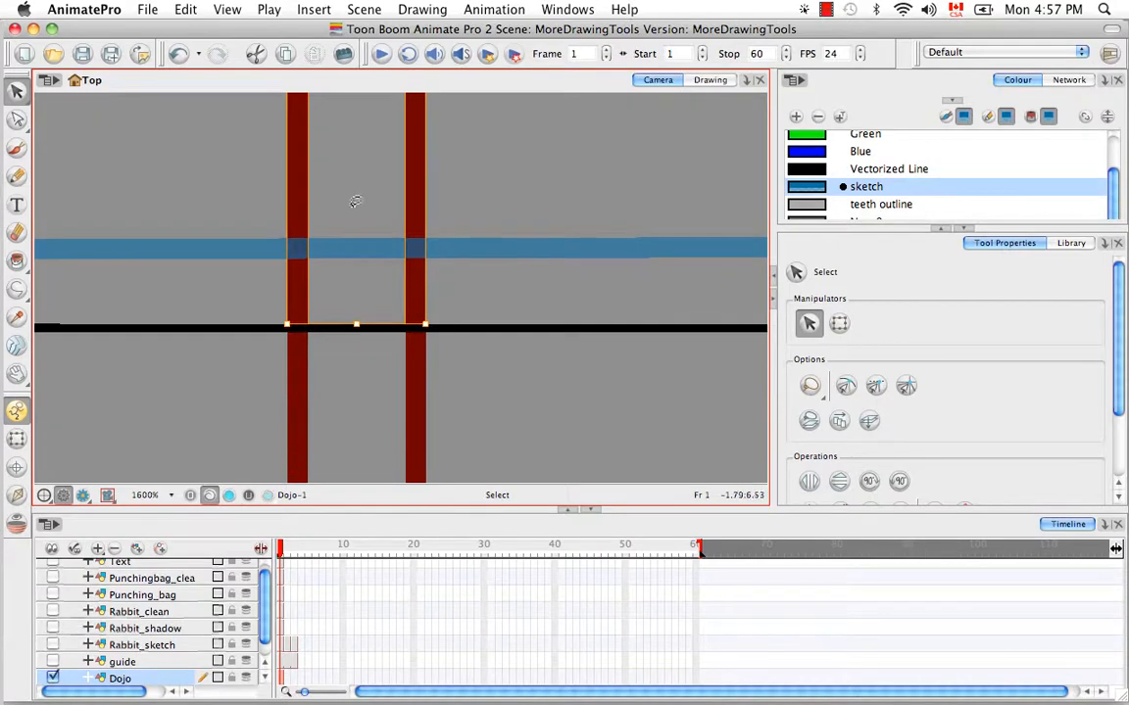
click(332, 380)
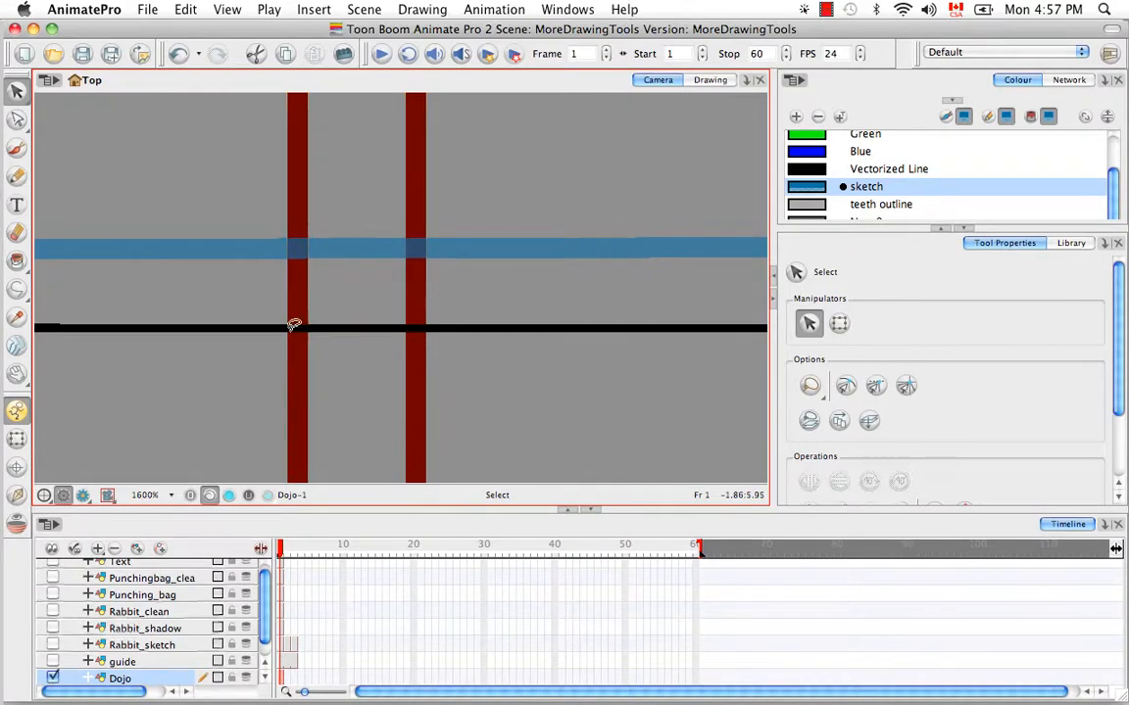
click(327, 327)
drag(327, 327, 324, 307)
click(338, 347)
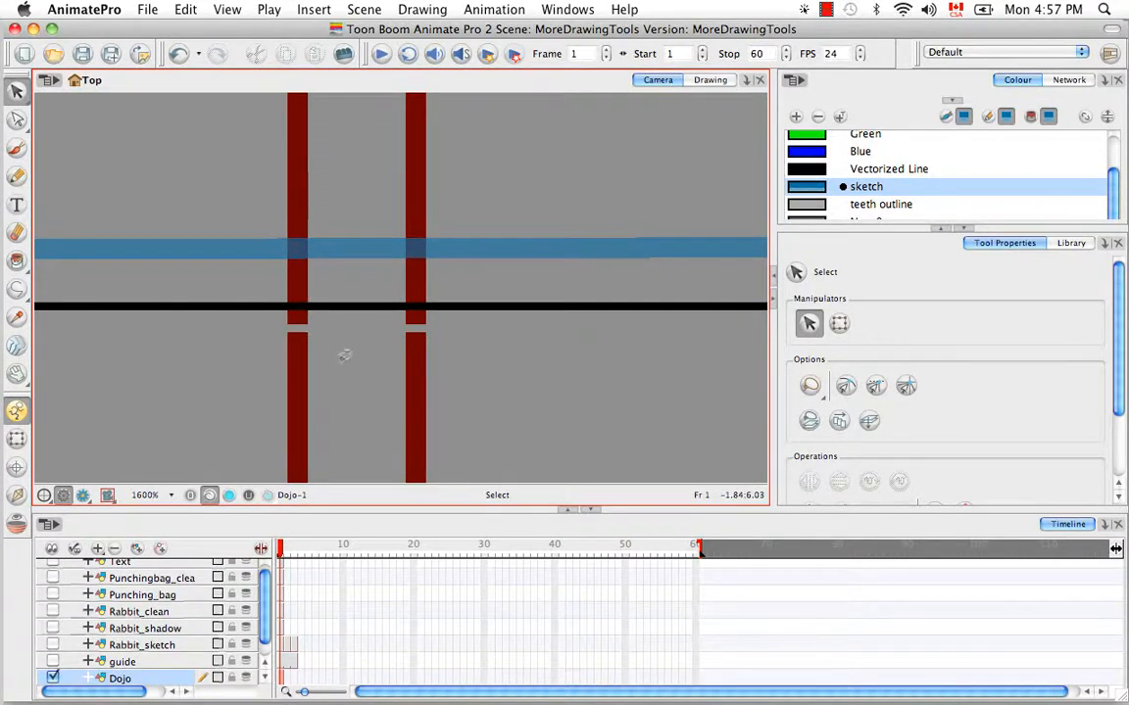
key(super+z)
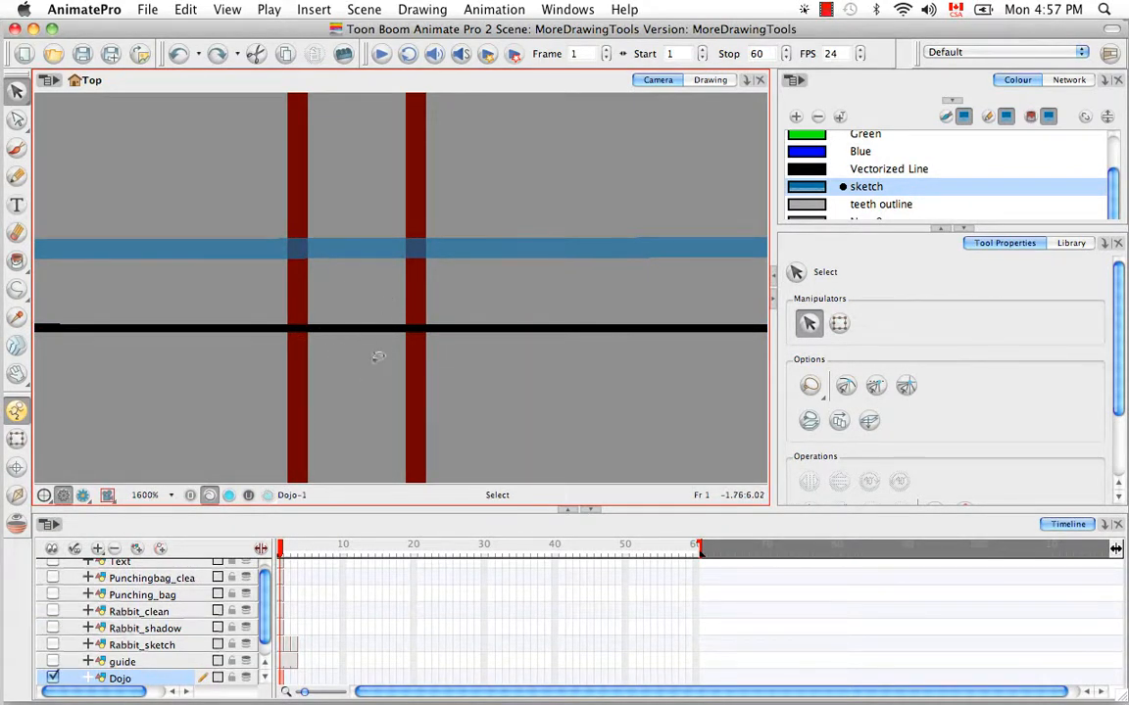
- Nudge the blue horizontal line slightly farther up across the red post
mouse_move(363, 288)
mouse_down()
mouse_move(381, 216)
mouse_move(378, 242)
mouse_up()
click(380, 276)
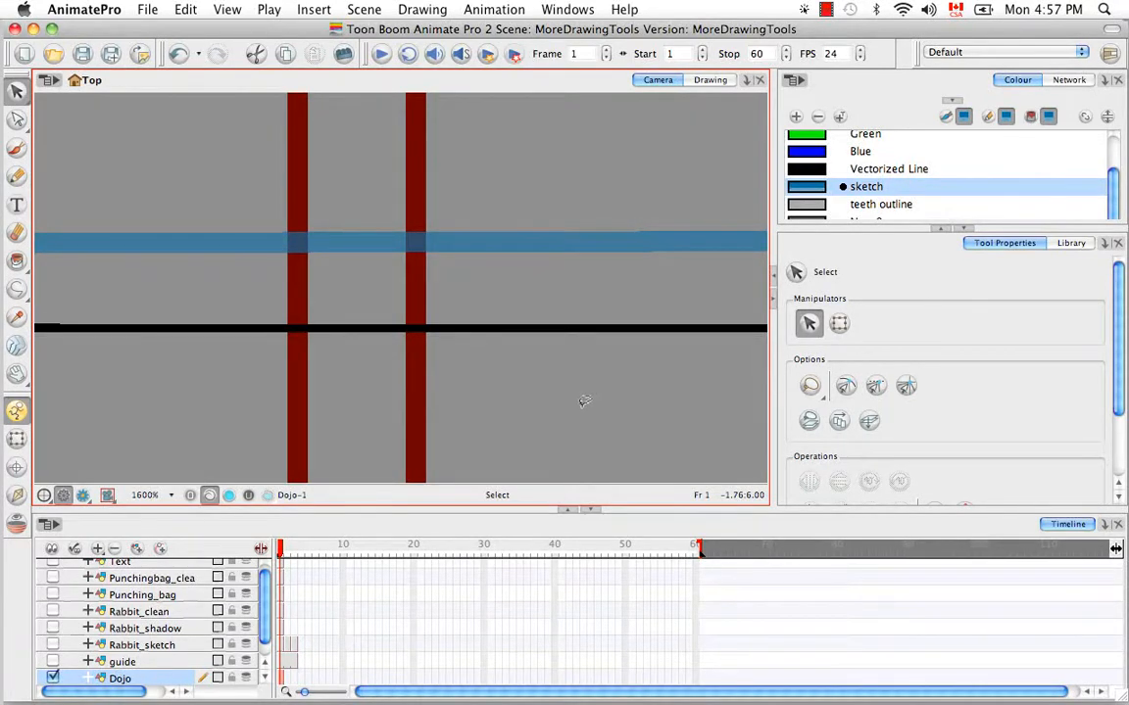
key(super+minus)
key(super+minus)
key(super+minus)
key(super+minus)
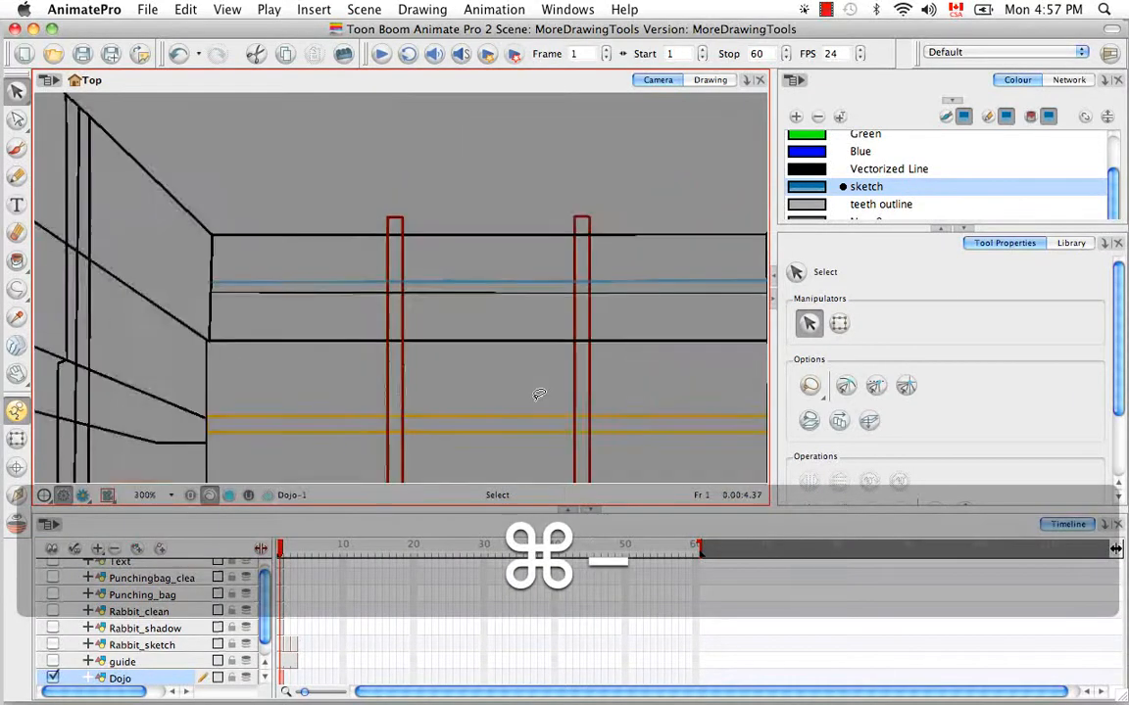
key(space)
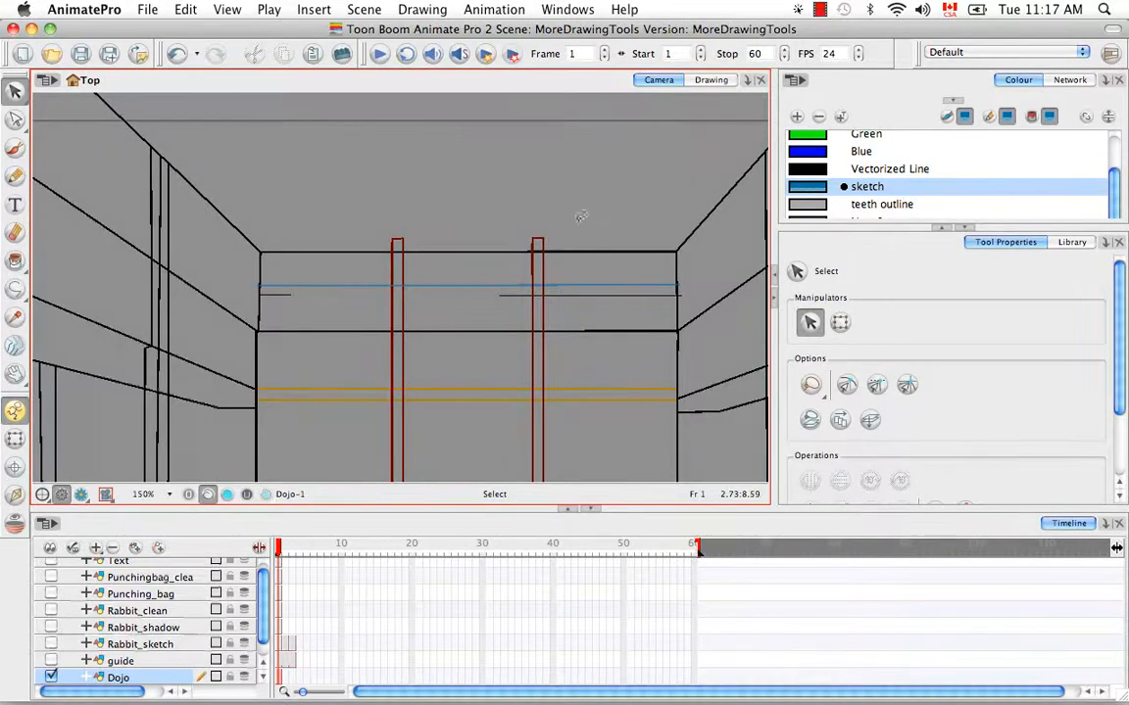
- Examine which strokes make up the top of the right red post by selecting its top bar and vertical sides in turn
key(super+equal)
key(super+equal)
key(super+equal)
key(super+equal)
key(space)
drag(582, 213, 542, 239)
key(super+equal)
key(super+equal)
key(space)
click(453, 231)
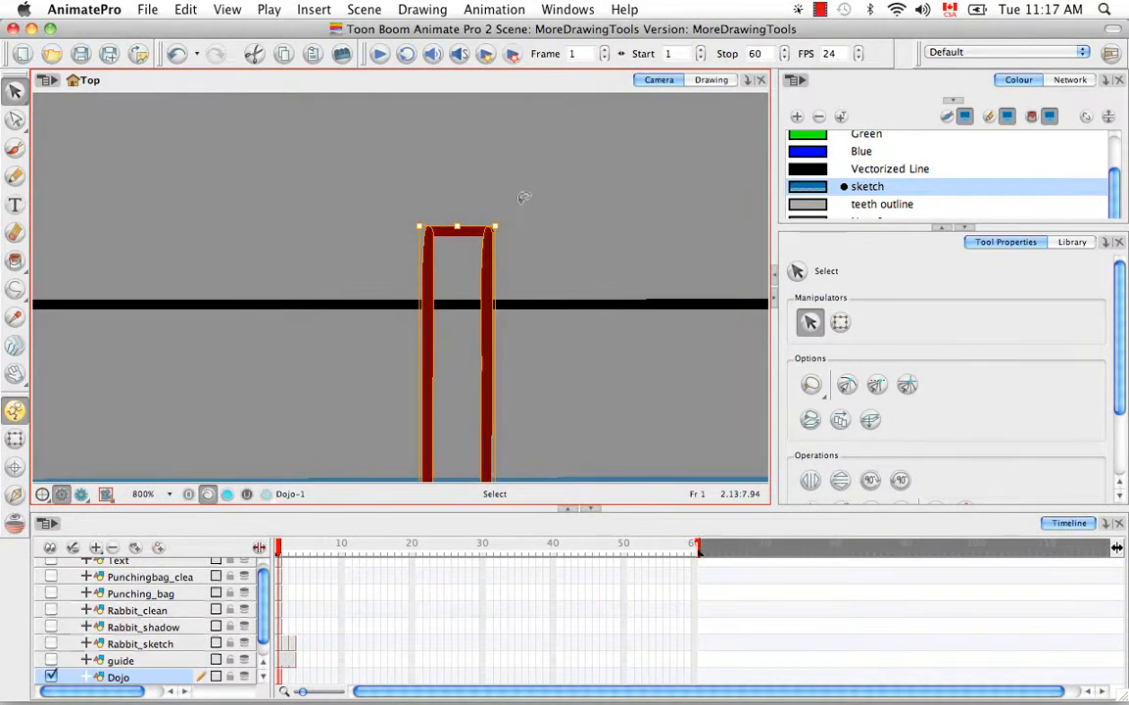
click(539, 209)
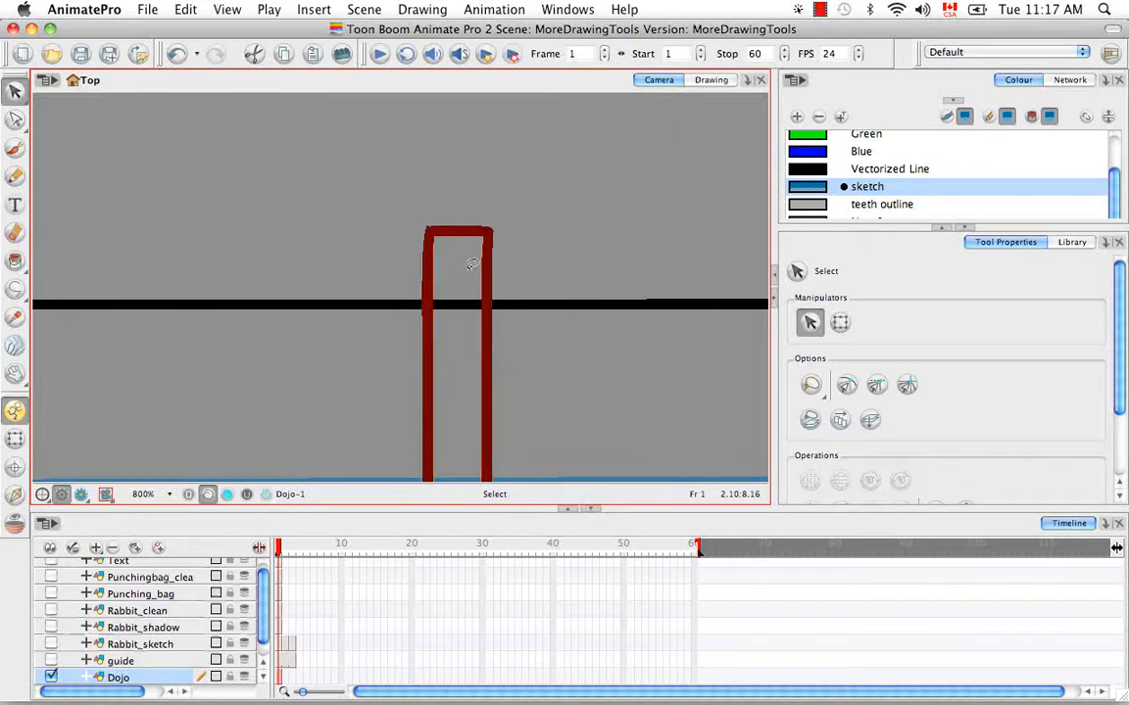
click(487, 253)
click(460, 192)
click(446, 231)
click(383, 234)
- Extend the right red post's top bar beyond both sides and its two vertical lines above the bar so they overlap at the corners
click(485, 227)
drag(485, 222, 509, 230)
click(459, 232)
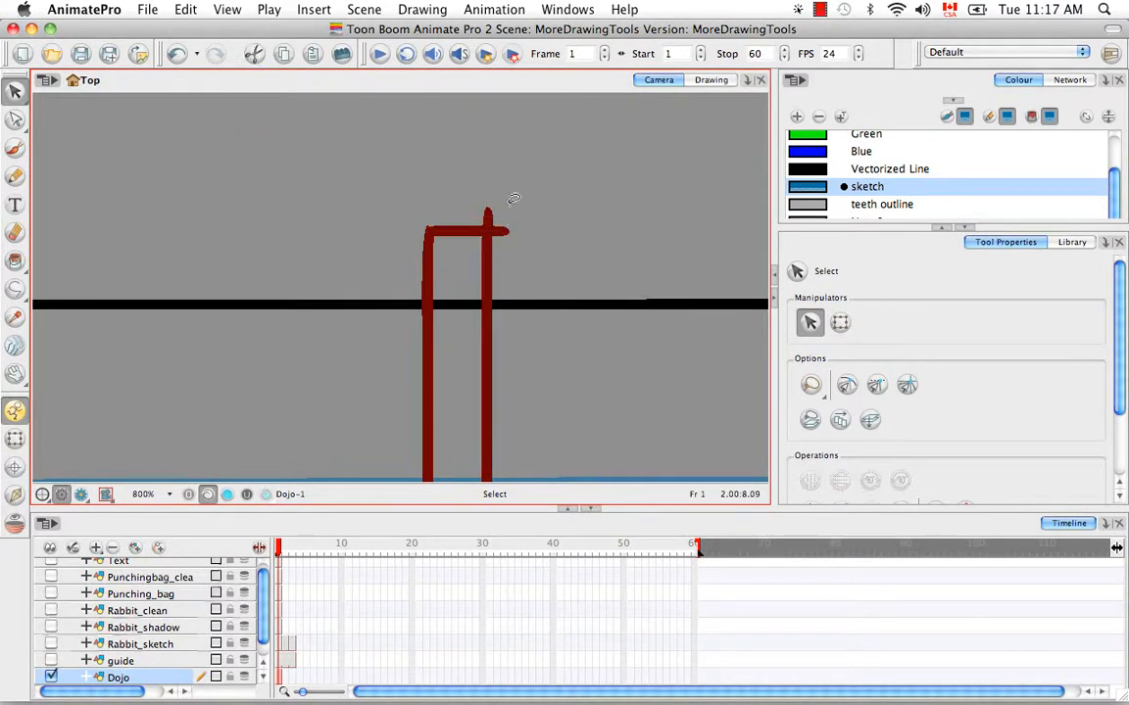
click(429, 245)
drag(426, 227, 402, 230)
click(456, 232)
click(551, 206)
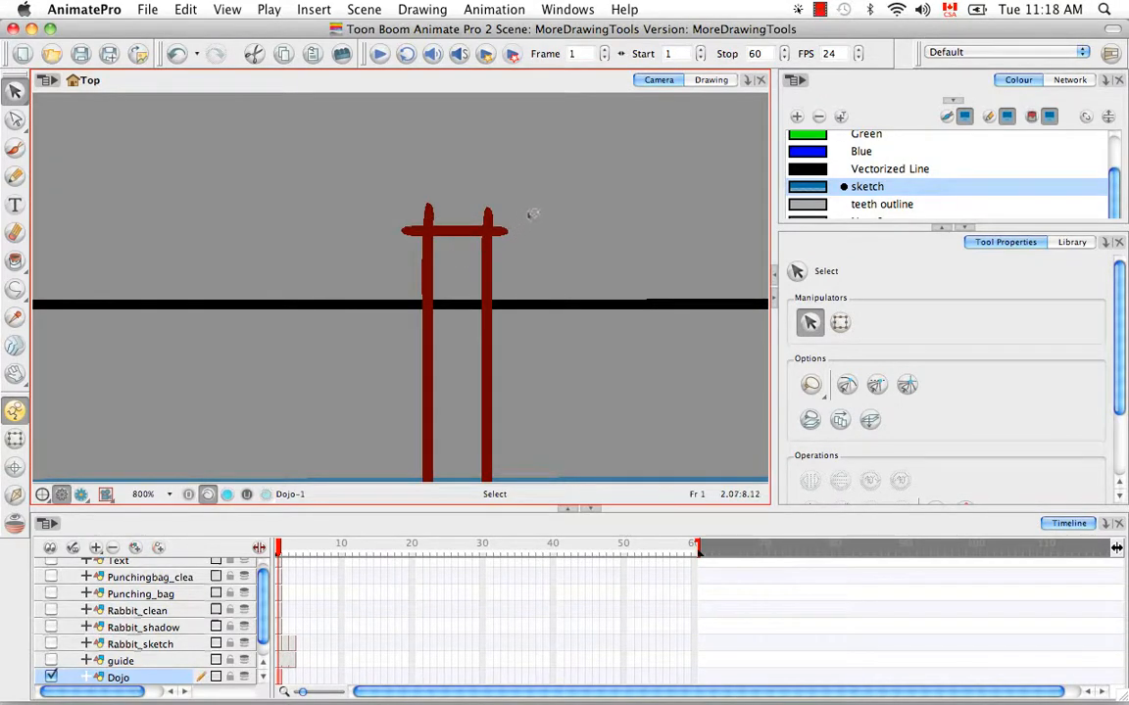
- Trim the overhanging ends of the top bar and both vertical lines from the right red post's corners with the Cutter
click(13, 123)
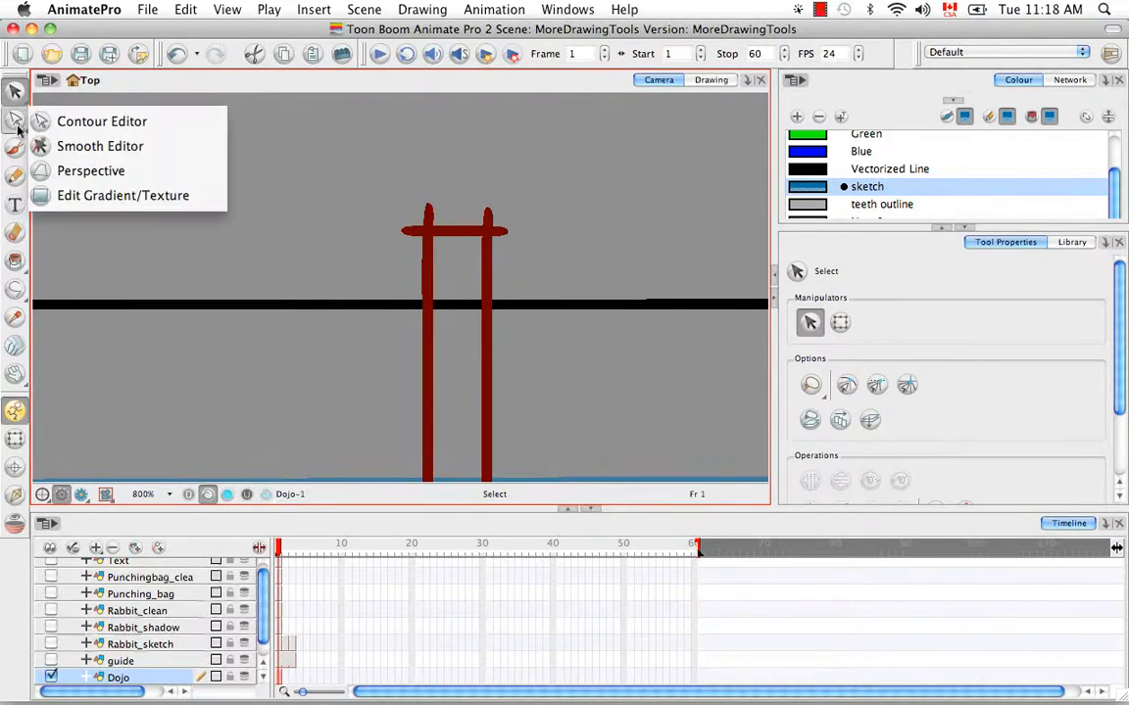
drag(14, 91, 73, 116)
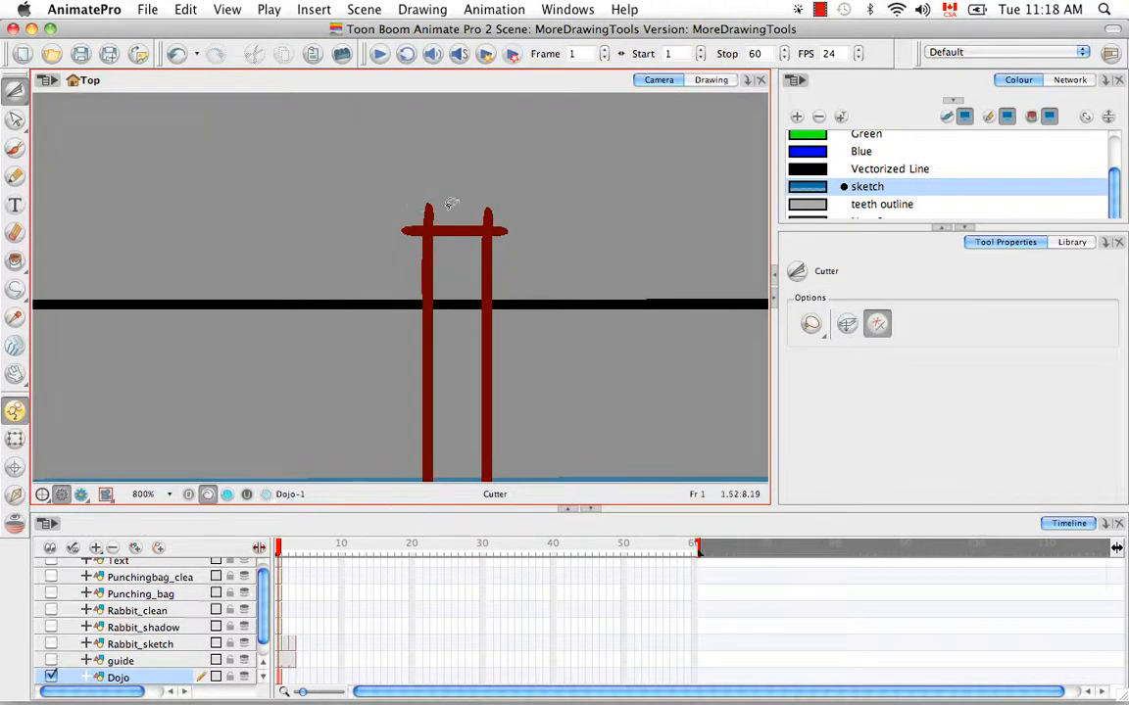
drag(425, 207, 440, 206)
mouse_move(513, 211)
mouse_down()
mouse_move(482, 215)
mouse_move(503, 246)
mouse_up()
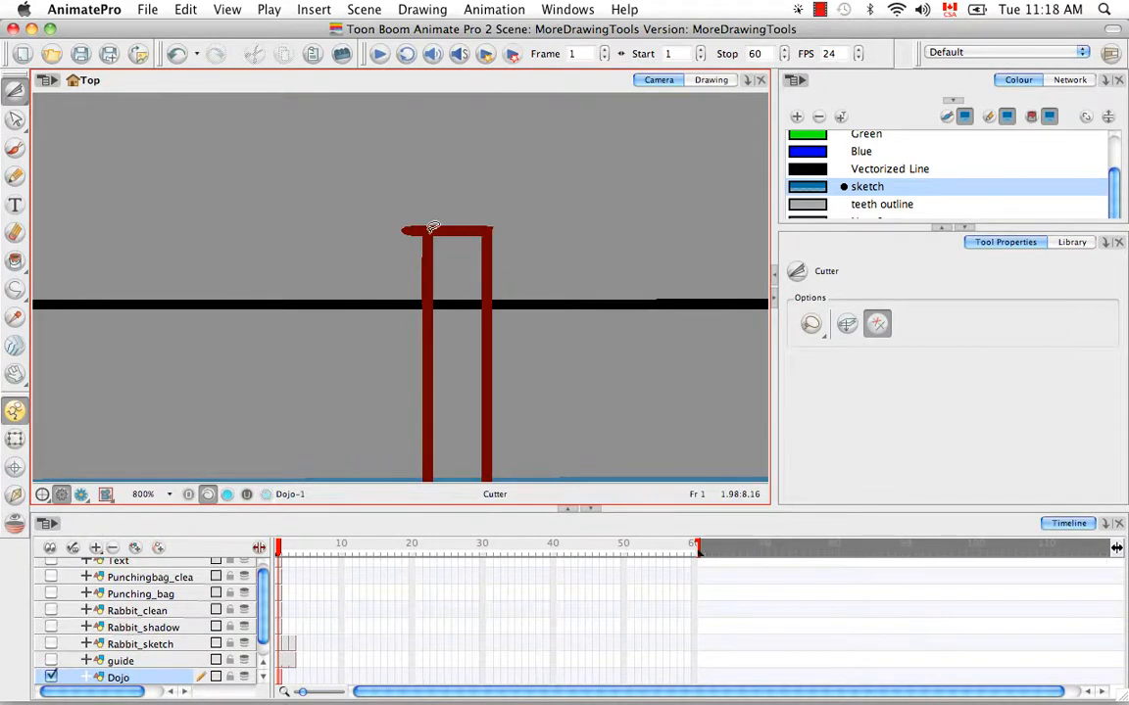
drag(392, 205, 407, 272)
- Select the trimmed top of the right red post to examine how its strokes meet at the corners
mouse_move(14, 91)
mouse_down()
mouse_move(20, 127)
mouse_move(61, 95)
mouse_up()
drag(405, 217, 472, 157)
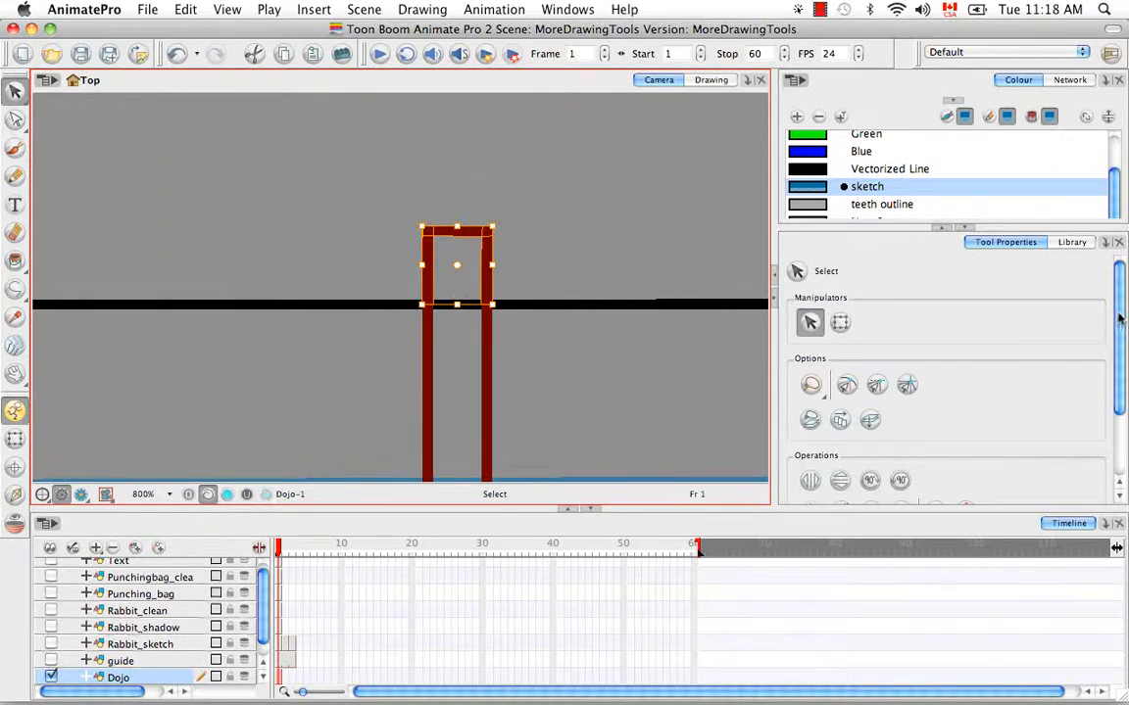
drag(1120, 318, 1120, 383)
click(686, 271)
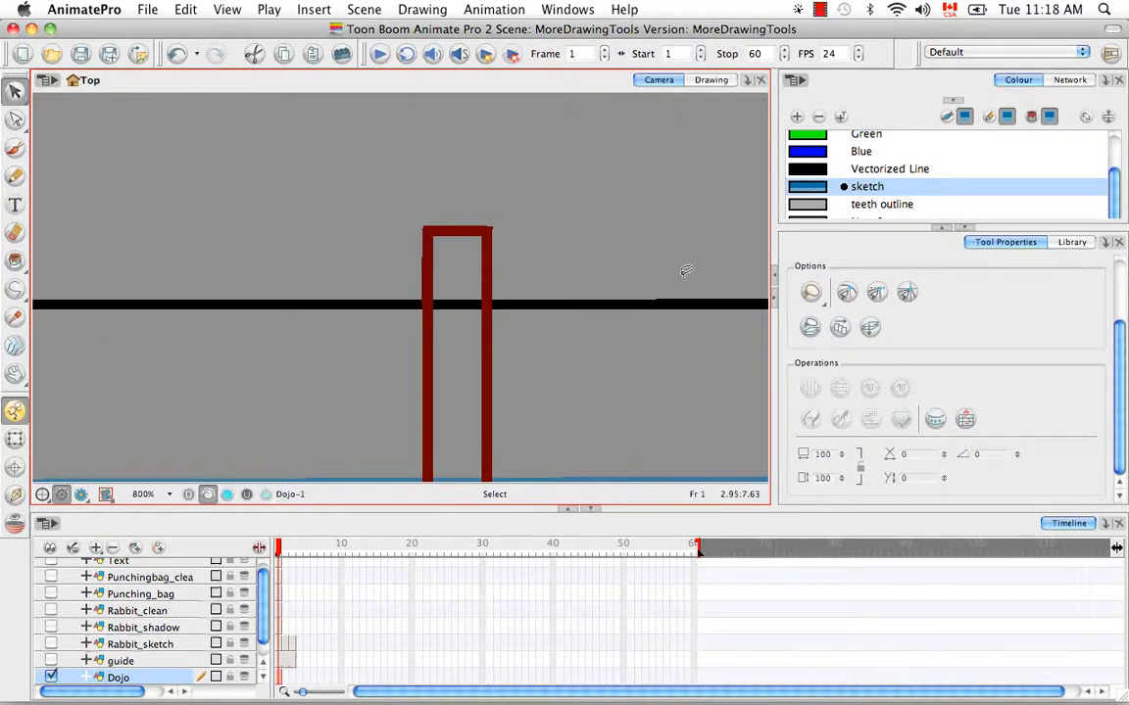
drag(457, 157, 461, 186)
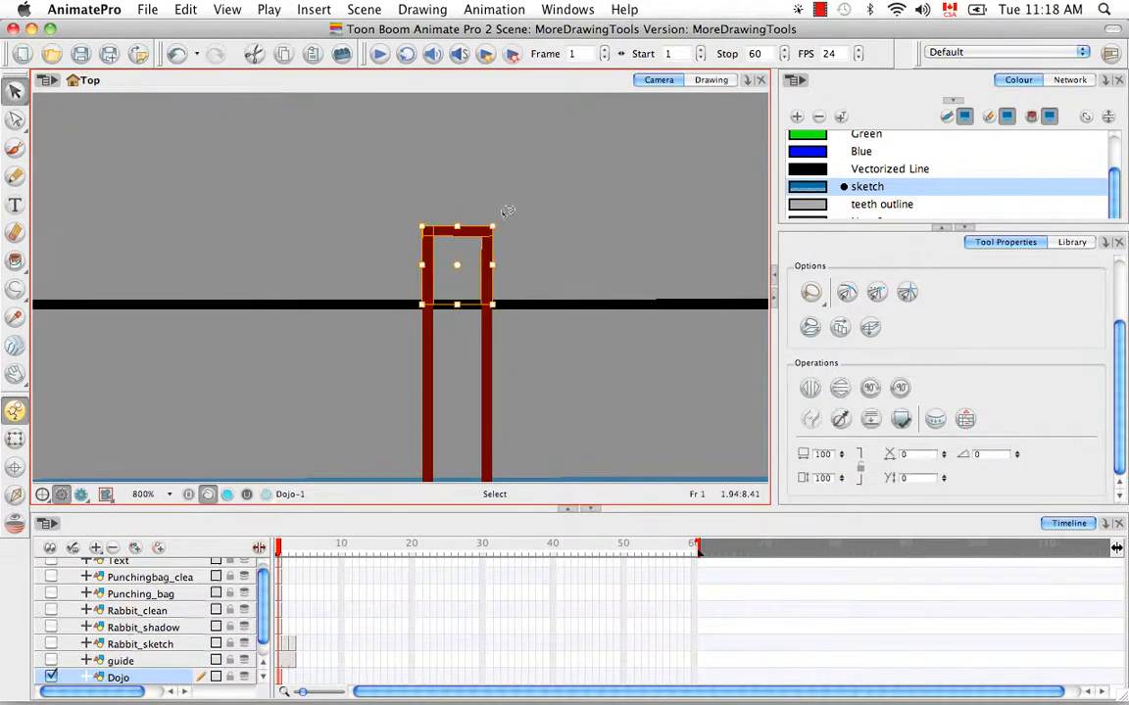
- Try moving the small square at the post's upper-left corner away from the post, and undo that move
click(434, 213)
click(429, 228)
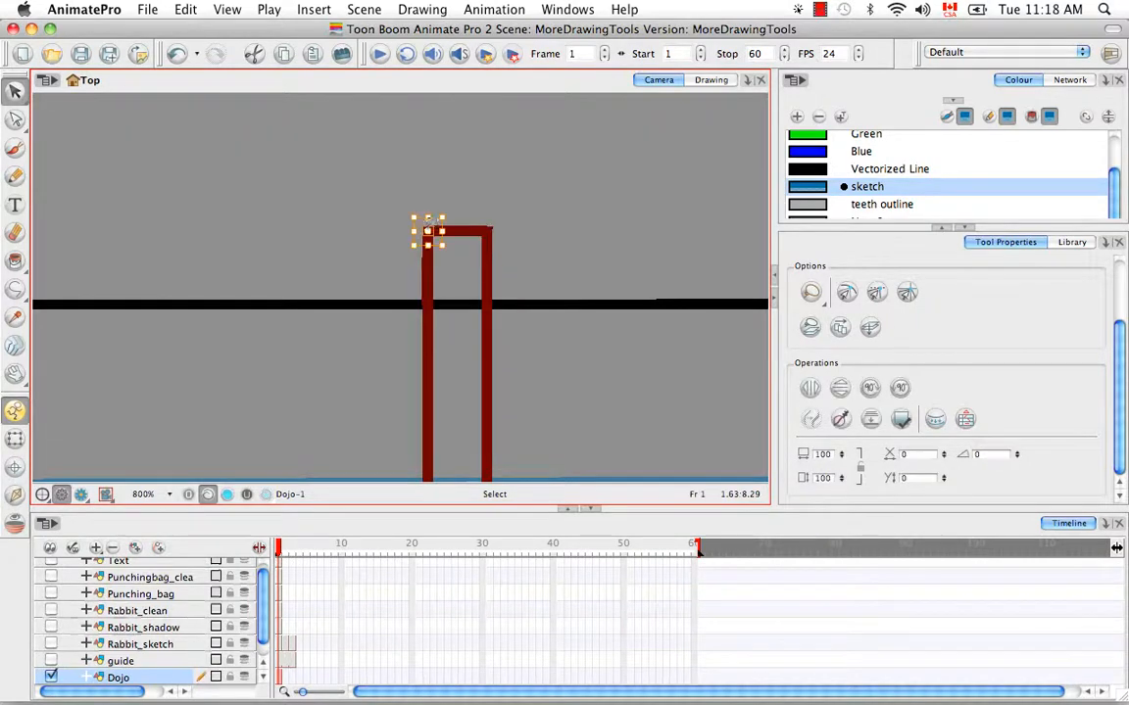
drag(427, 231, 416, 214)
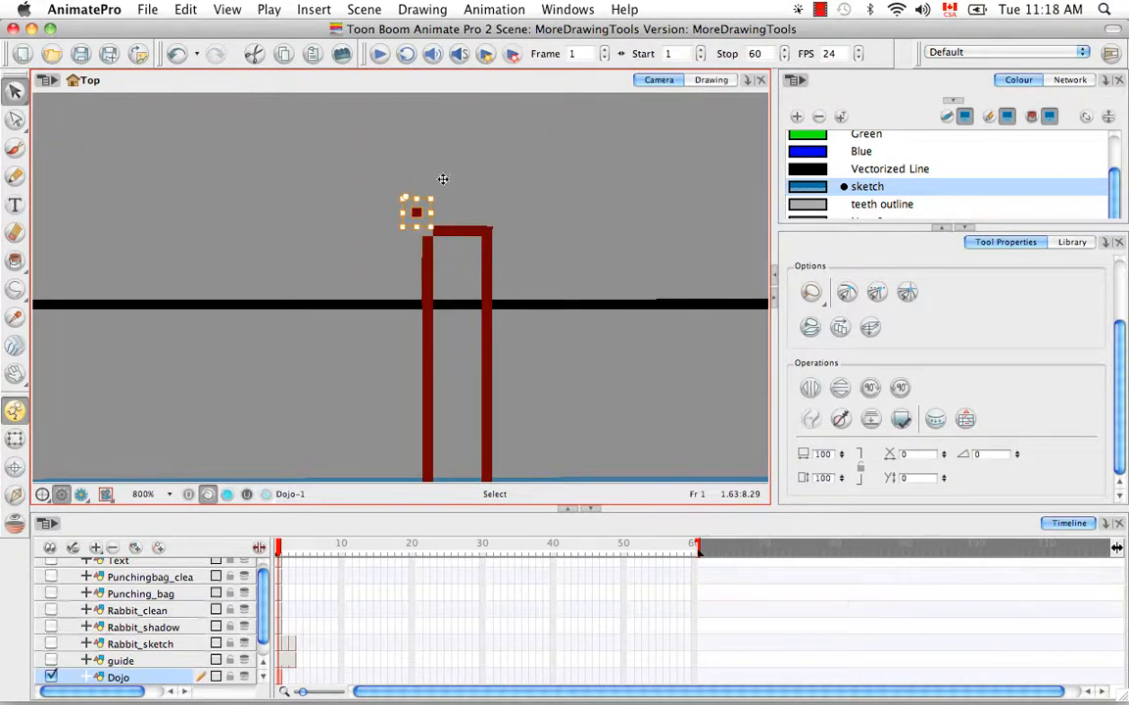
click(450, 170)
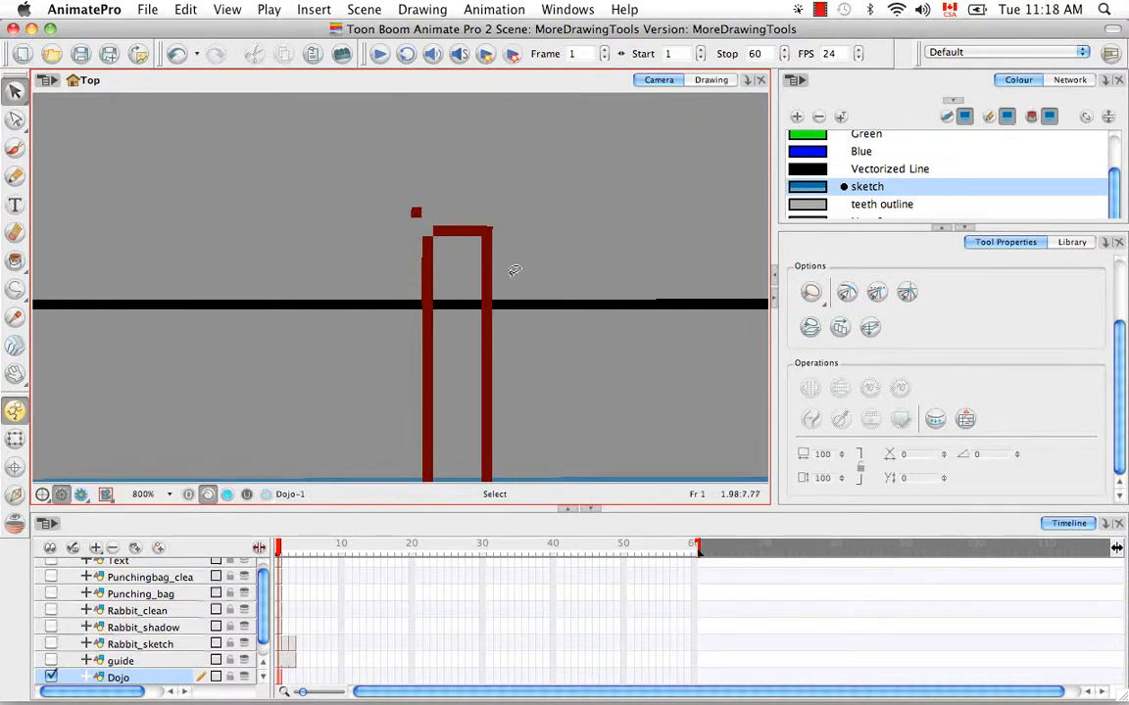
key(super+z)
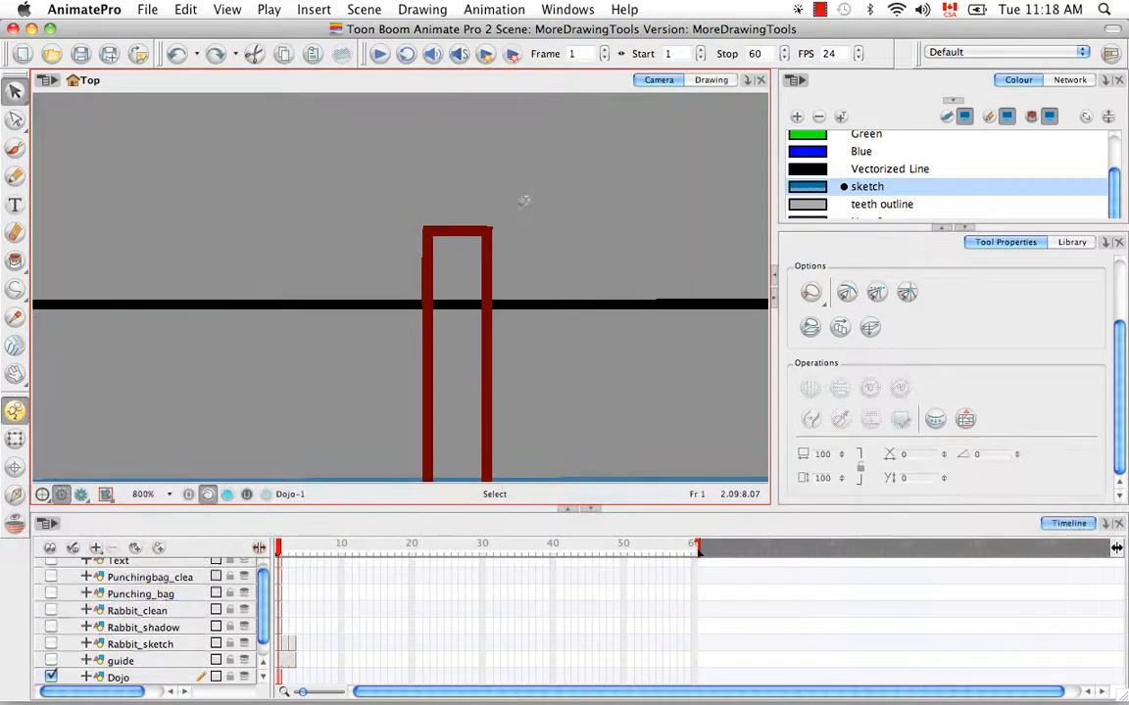
- Apply Remove Extra Strokes to the selected top of the right red post and reselect it to check its outline
mouse_move(524, 200)
mouse_down()
mouse_move(402, 154)
mouse_move(519, 206)
mouse_up()
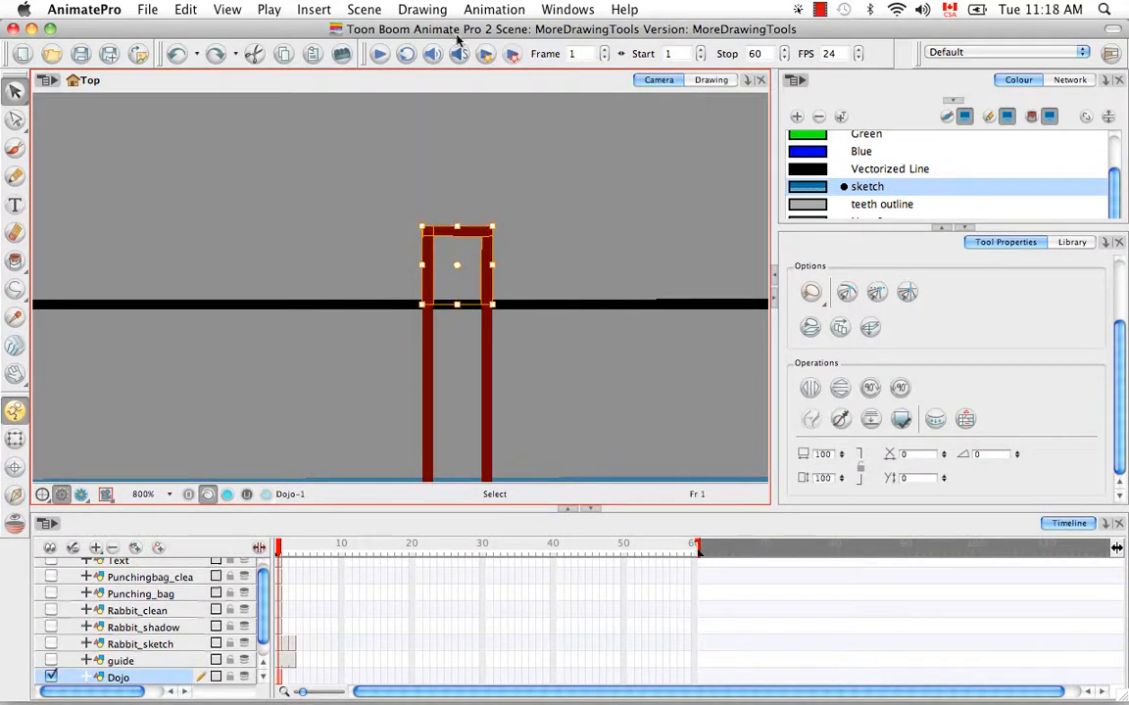
click(423, 10)
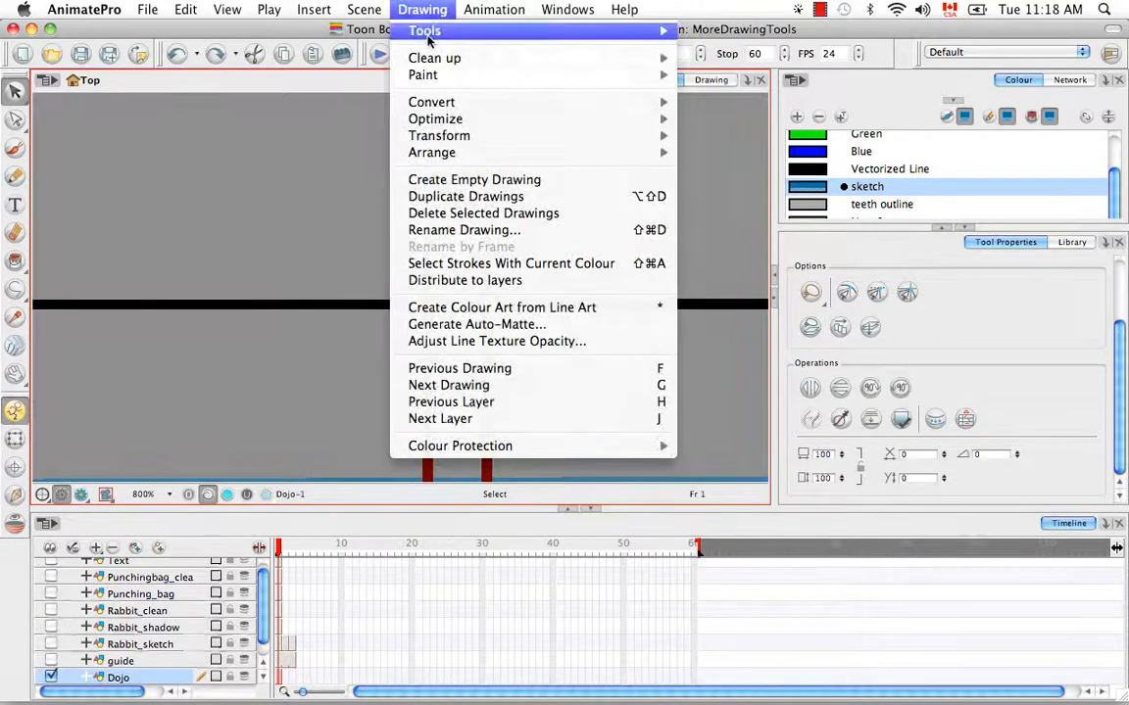
mouse_move(454, 123)
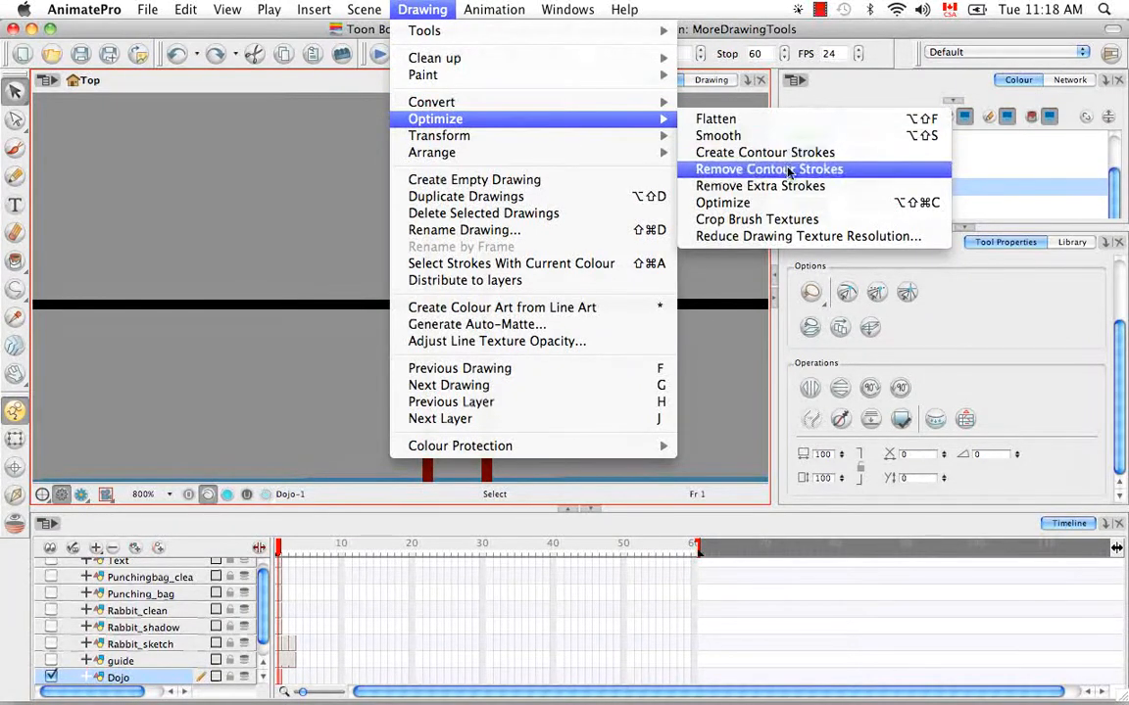
click(850, 192)
drag(411, 195, 527, 174)
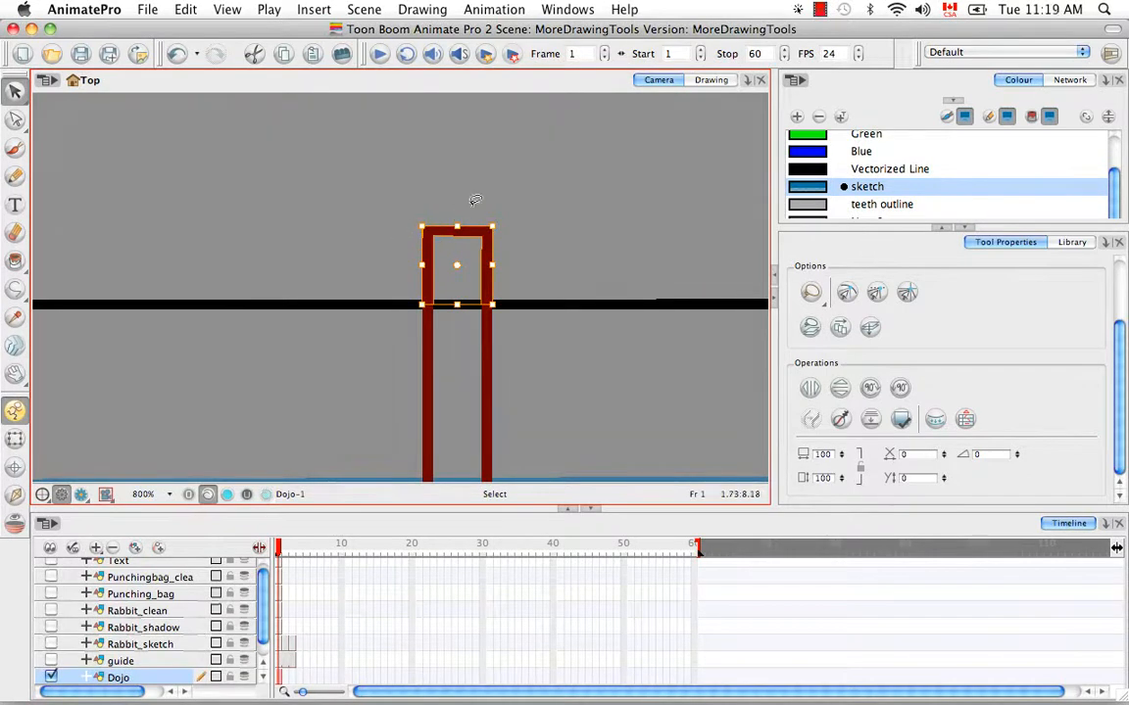
click(545, 208)
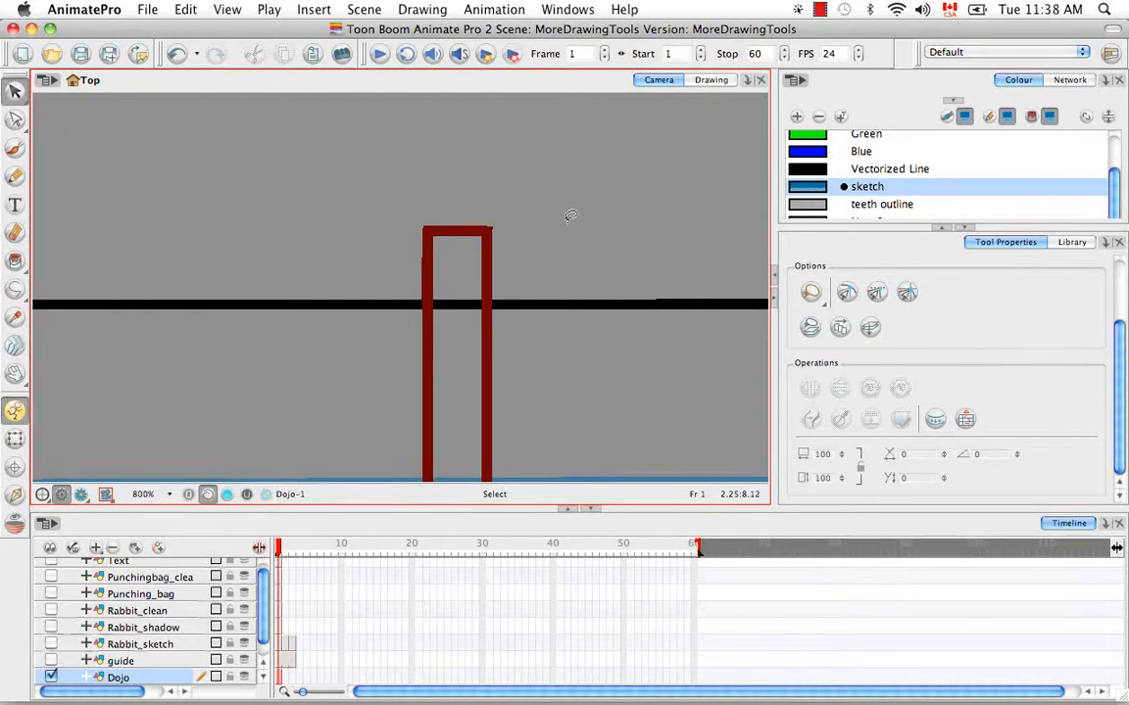
- Add the Camera View toolbar to the workspace and turn on the grid in the Camera view
click(567, 11)
mouse_move(595, 88)
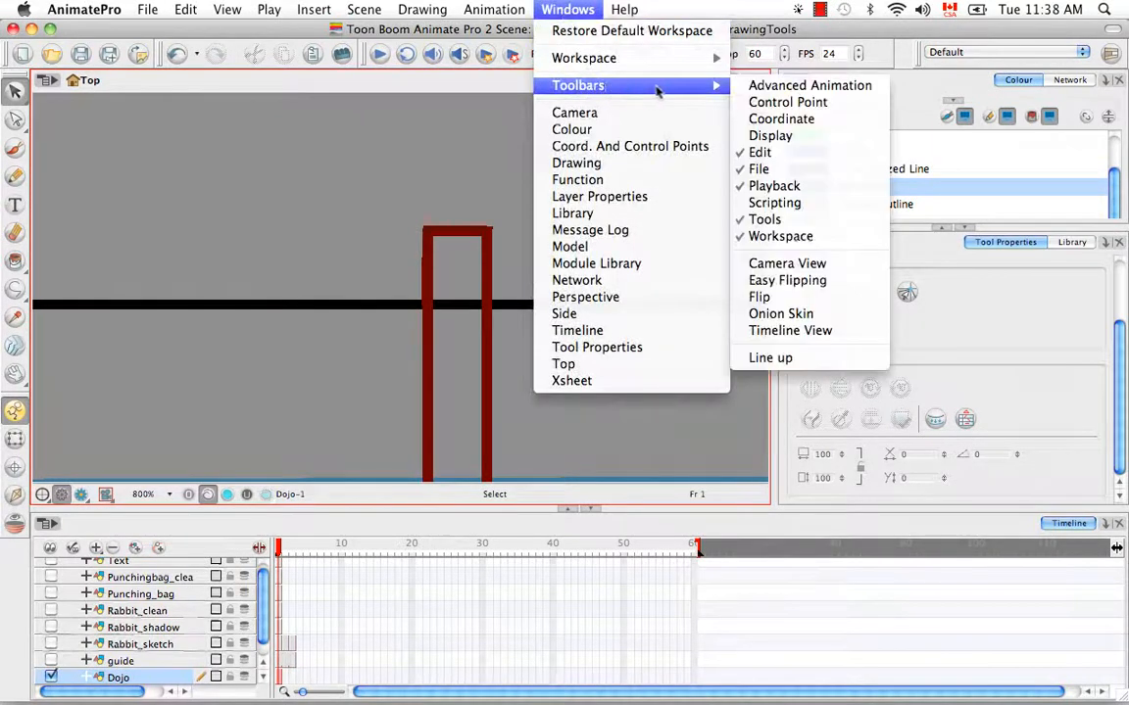
click(843, 265)
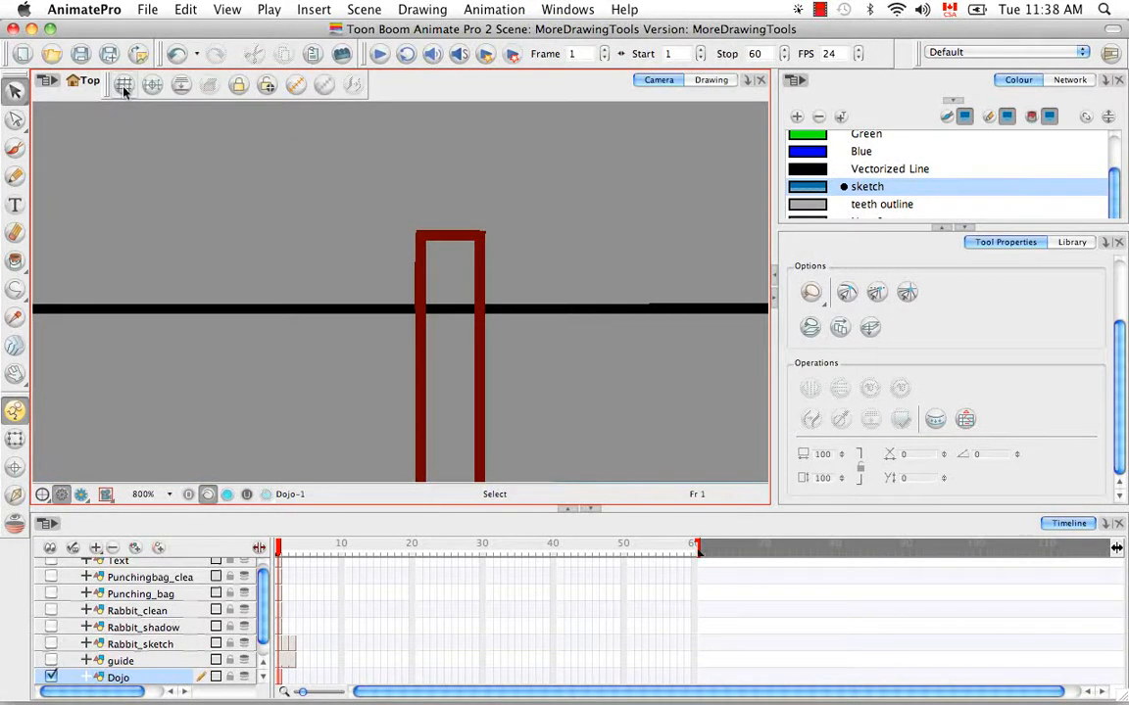
click(125, 87)
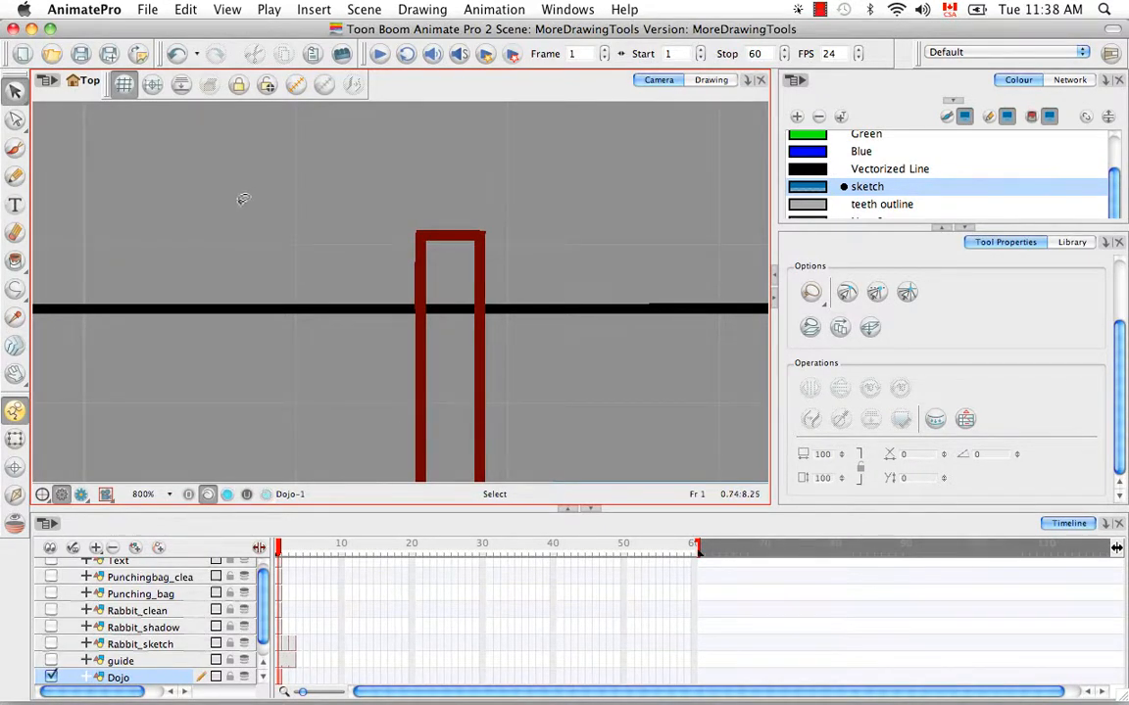
- Set the grid to Overlay so it is drawn over the Dojo artwork
click(227, 10)
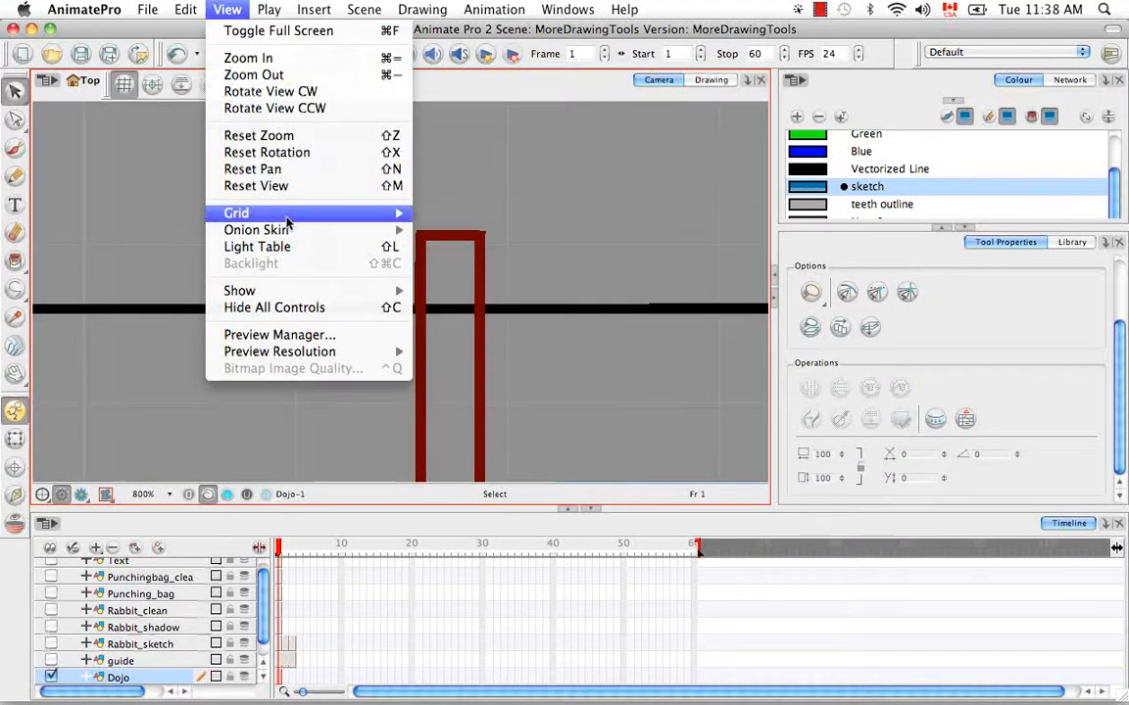
mouse_move(287, 215)
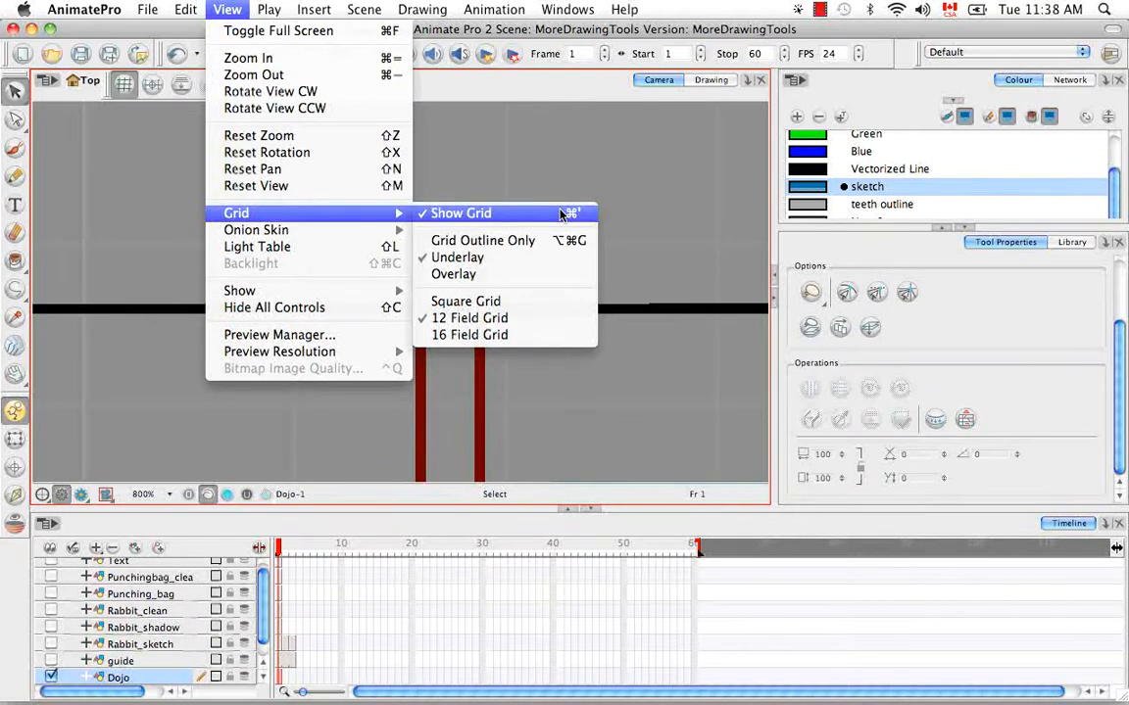
click(485, 259)
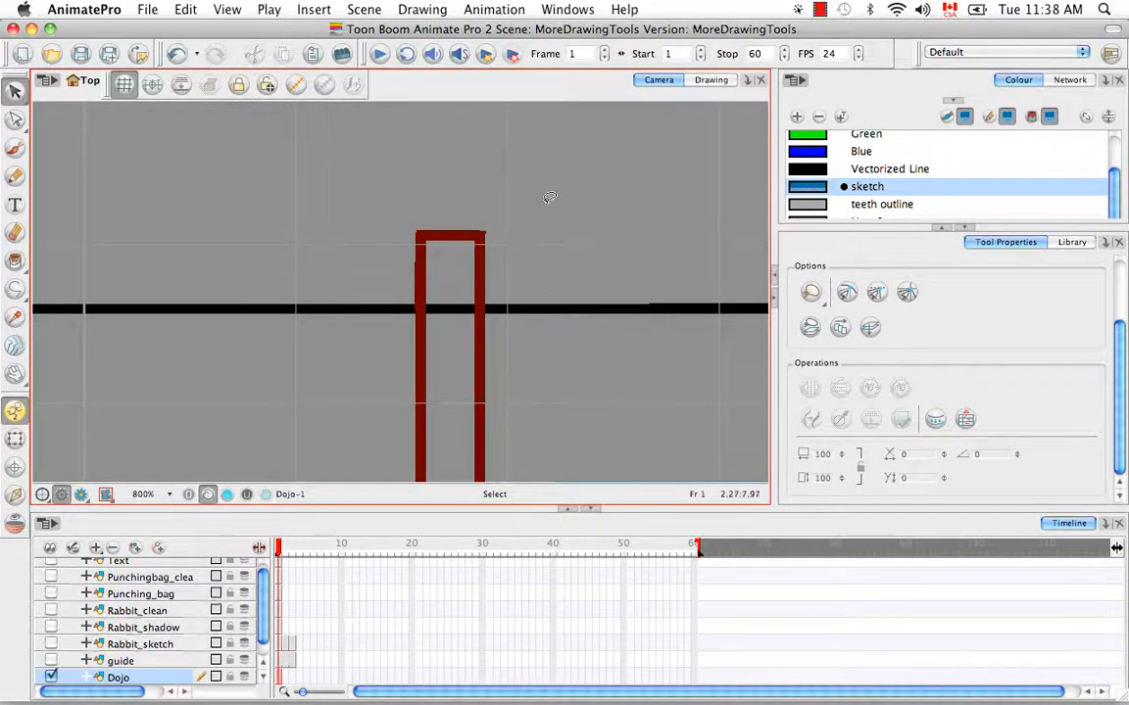
- Try the Square Grid type in the Camera view and return the grid to 12 Field Grid
click(221, 10)
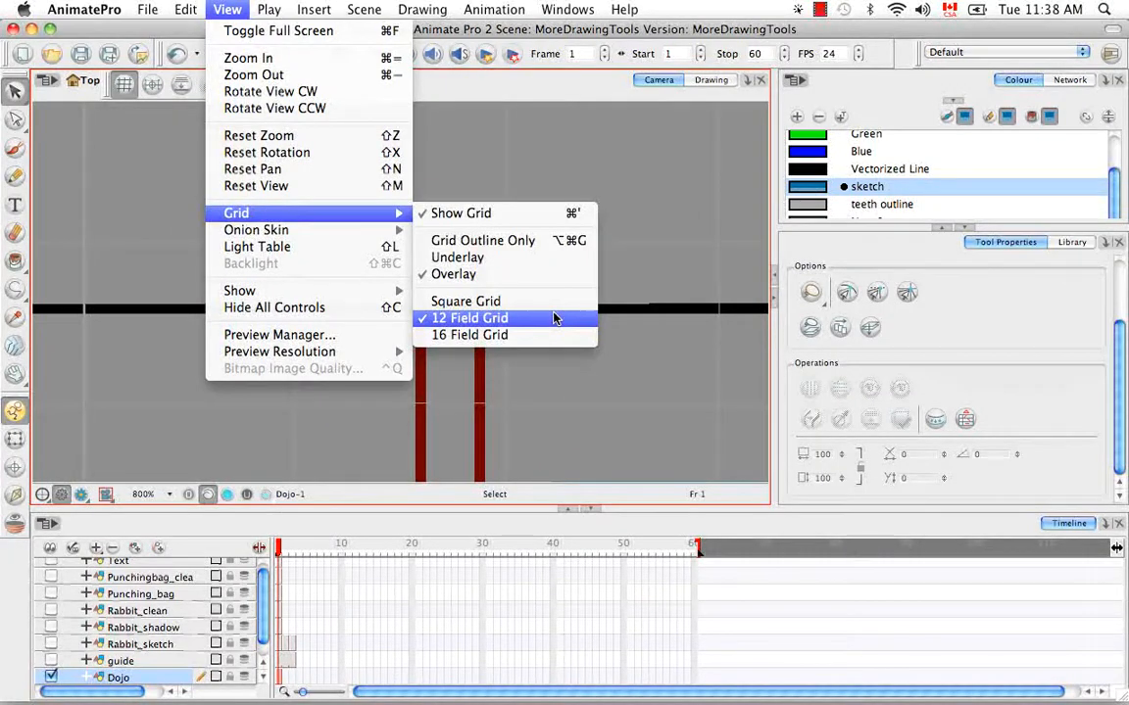
click(549, 301)
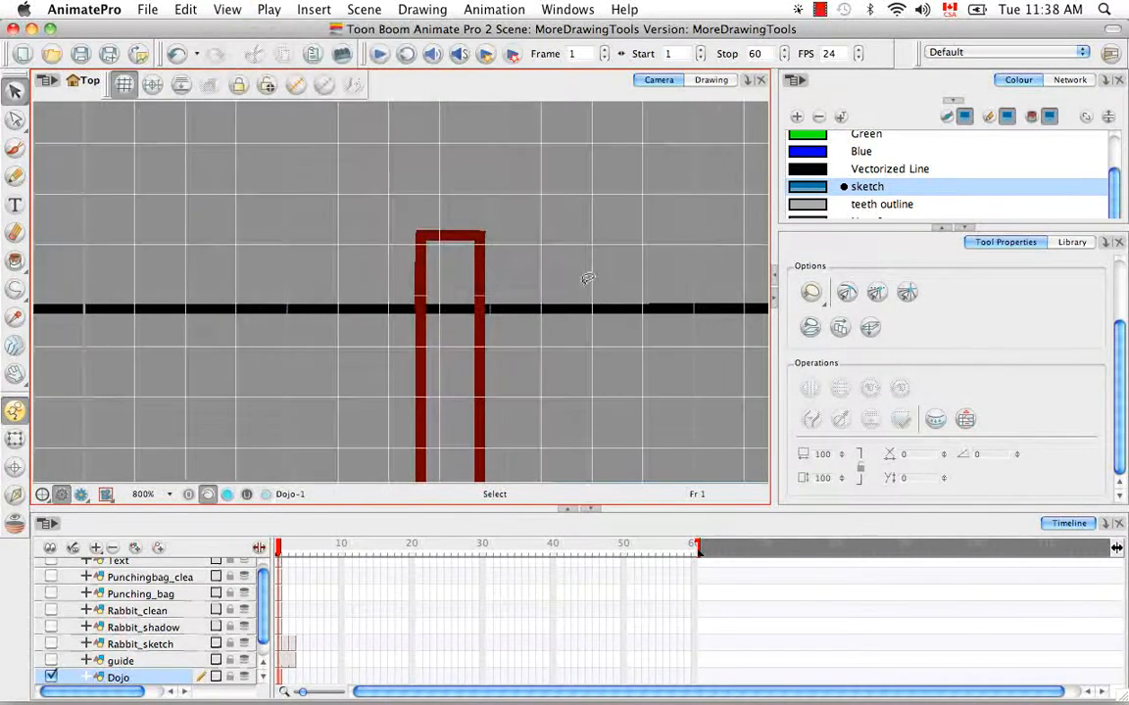
click(226, 13)
mouse_move(275, 217)
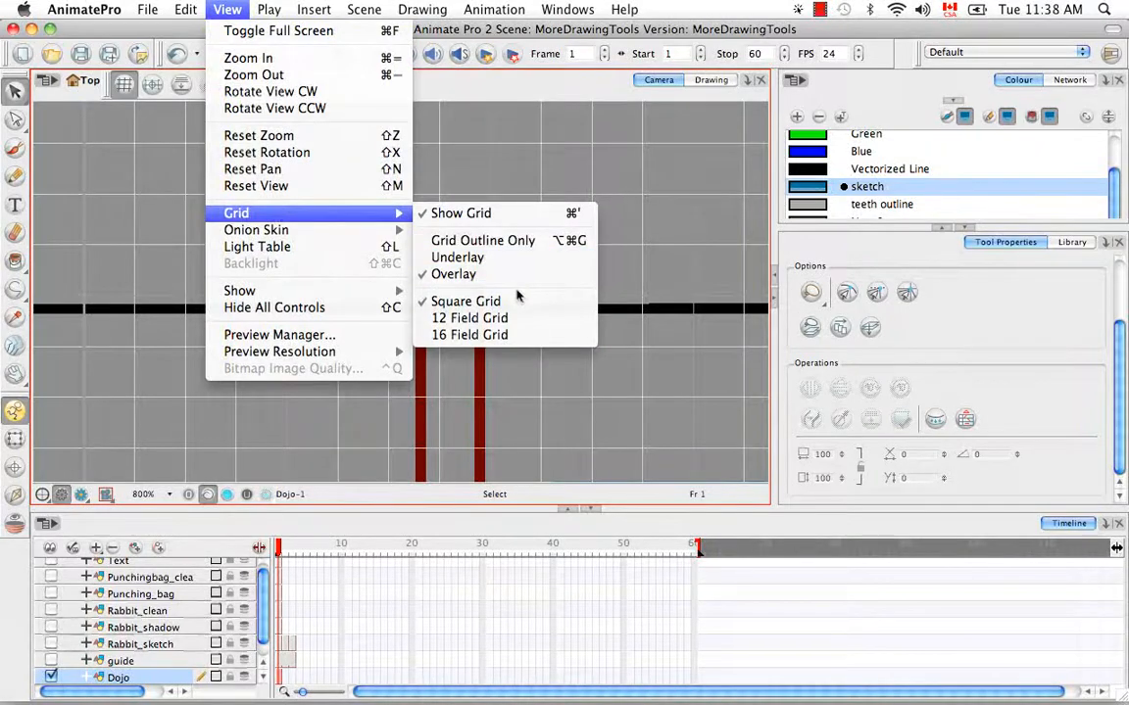
click(495, 319)
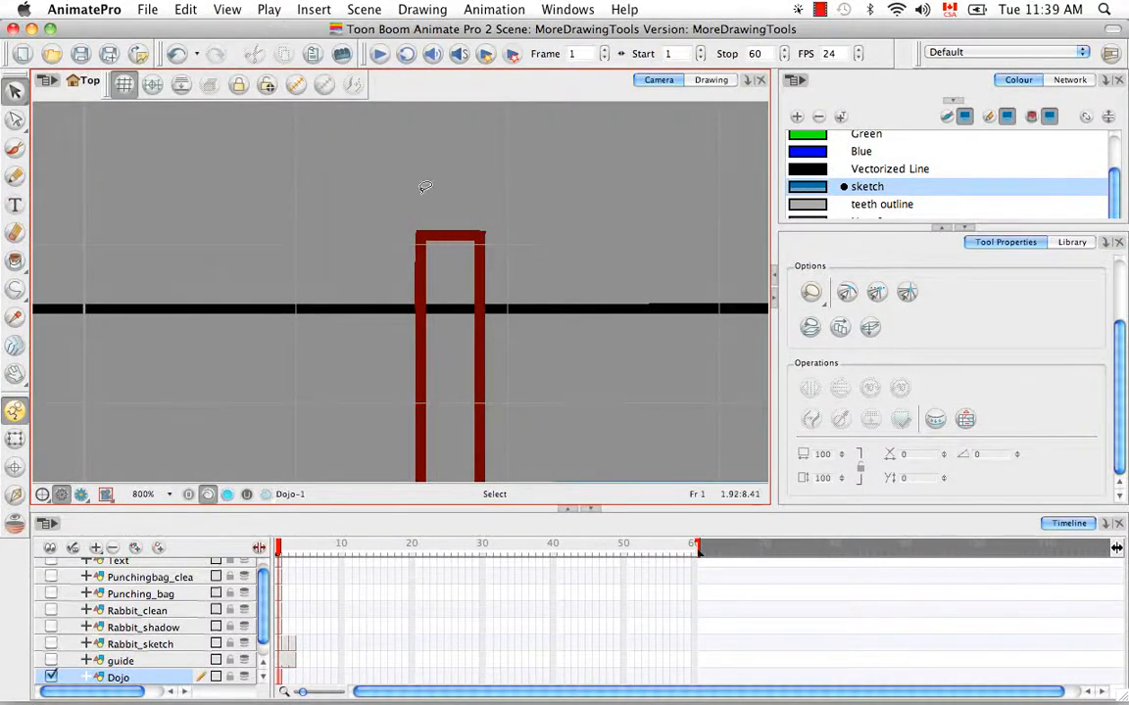
- Examine the Dojo drawing and its red post tops against the grid in the Drawing view, and return to the Camera view
click(712, 80)
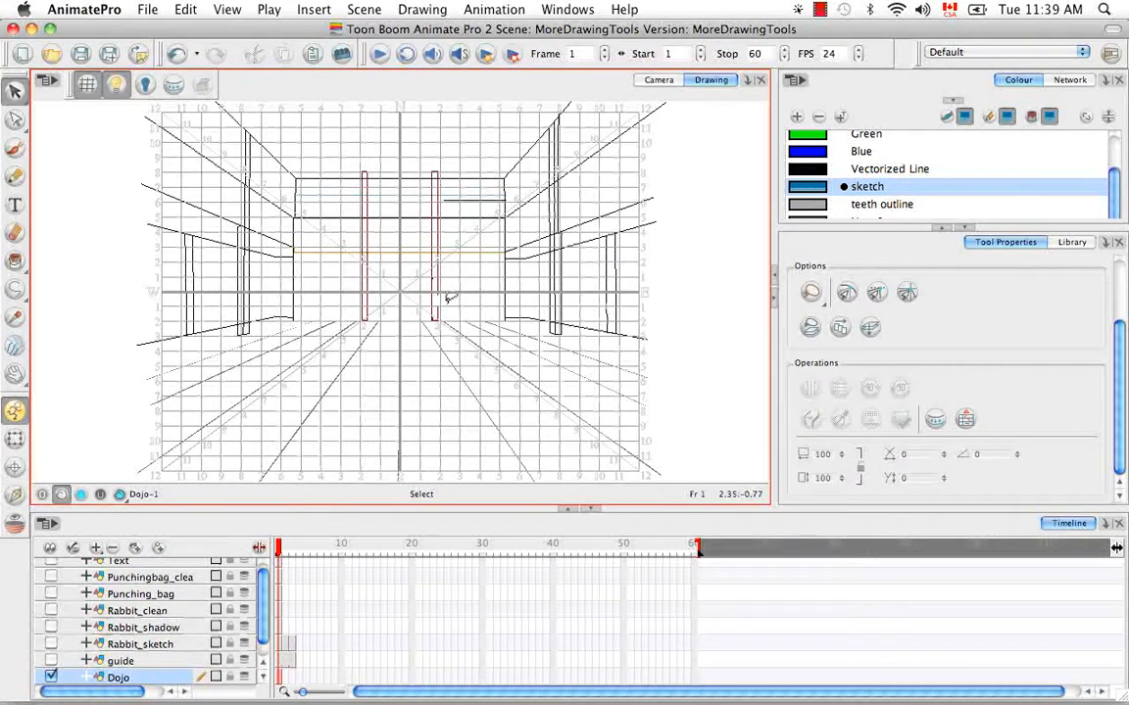
key(super+equal)
key(super+equal)
key(super+equal)
key(space)
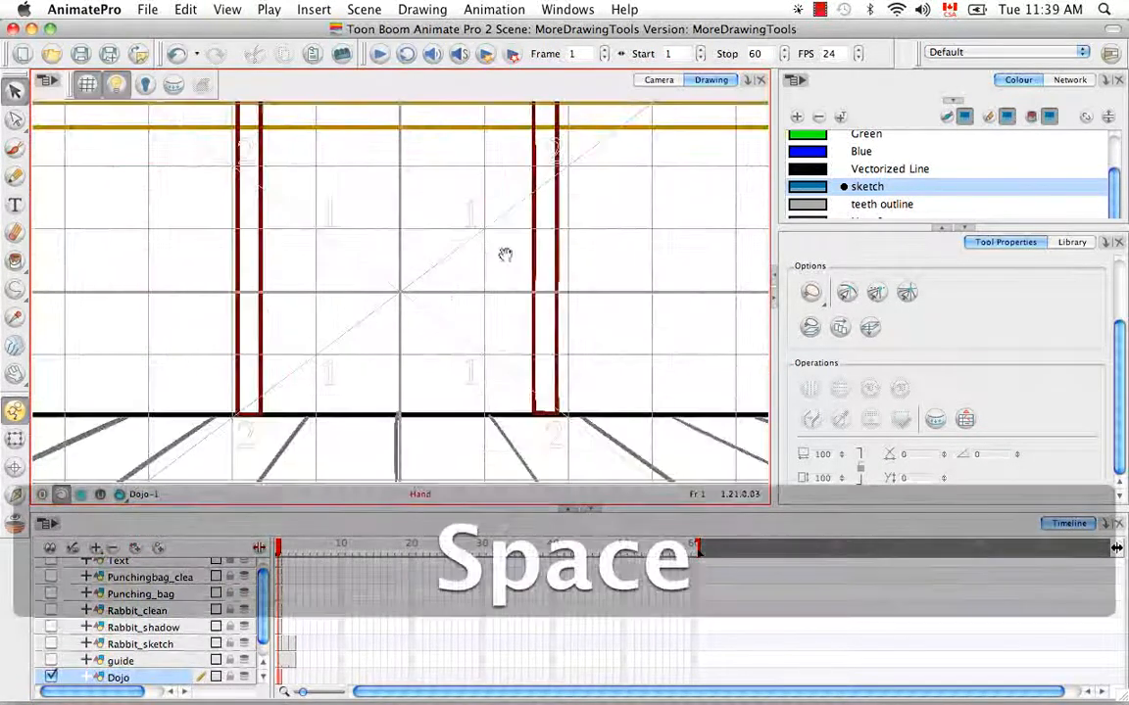
drag(505, 255, 550, 191)
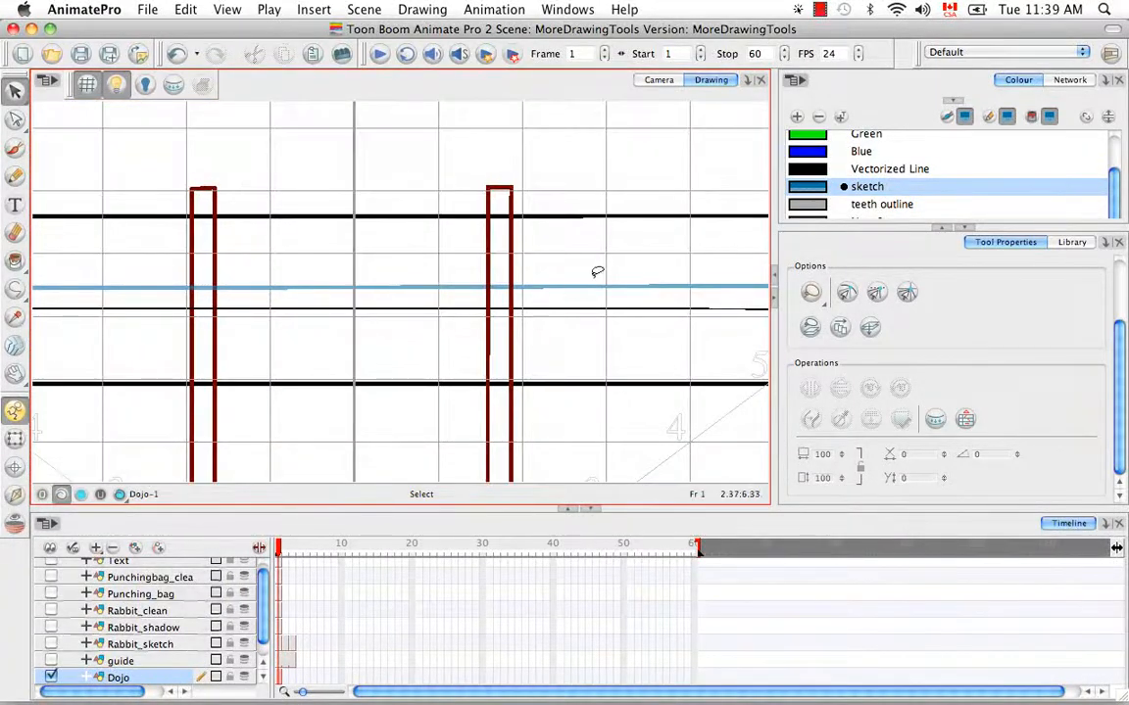
key(super+minus)
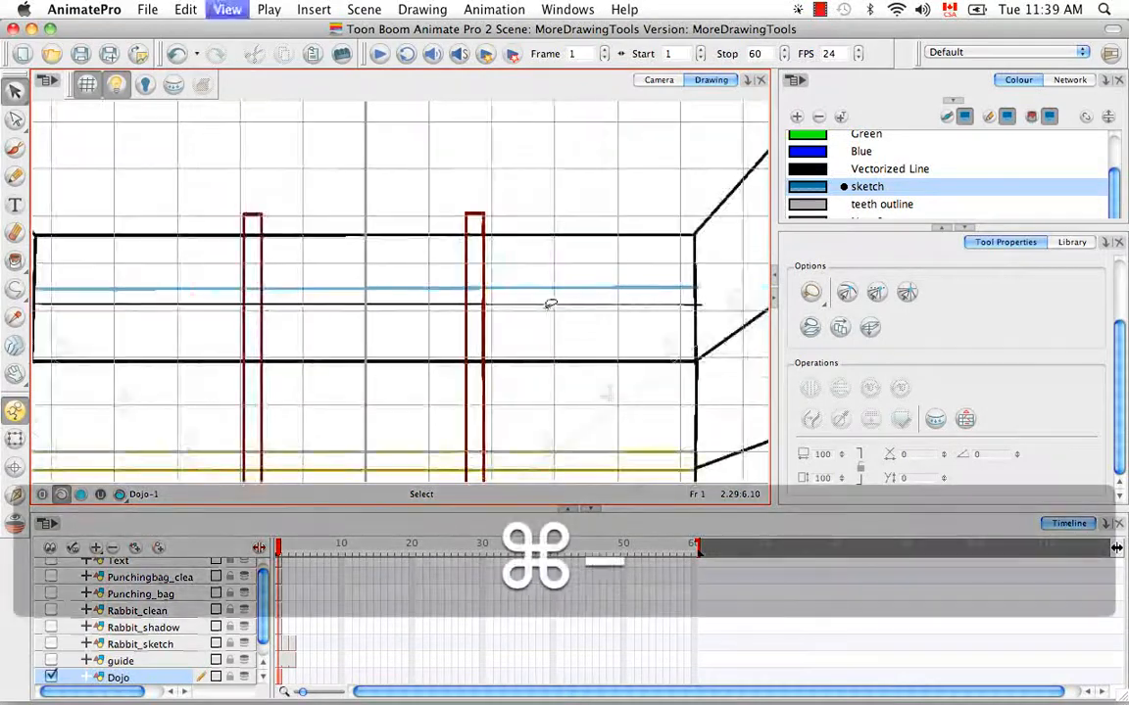
key(super+minus)
key(super+minus)
key(space)
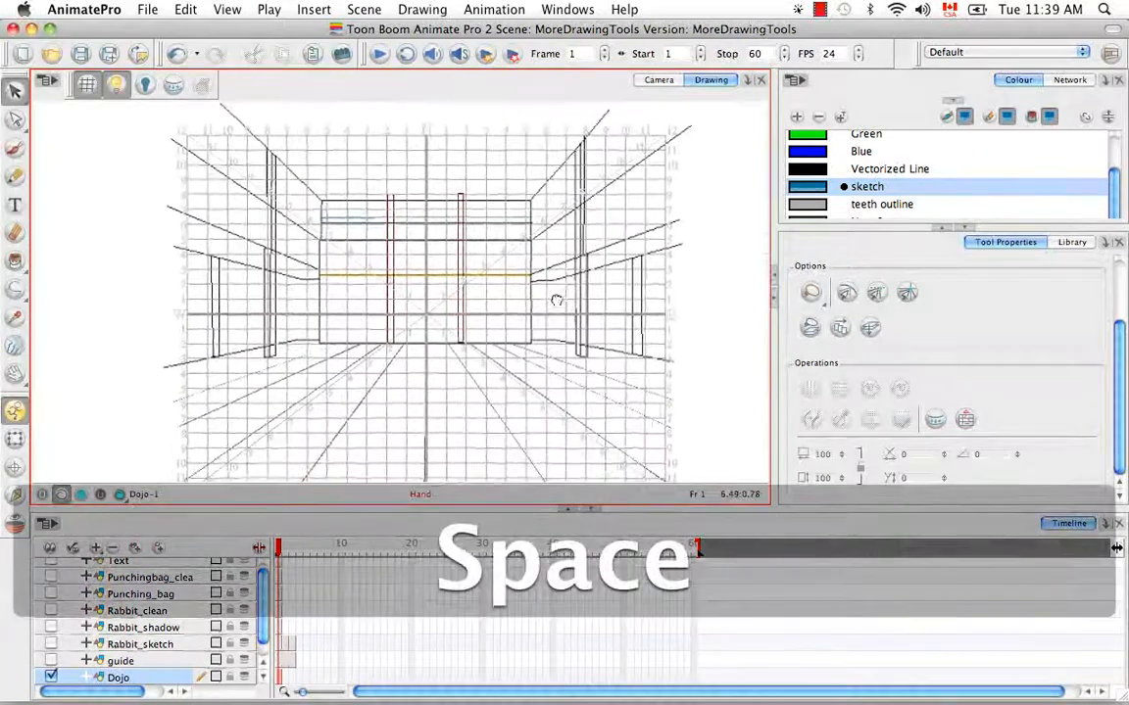
drag(555, 300, 556, 291)
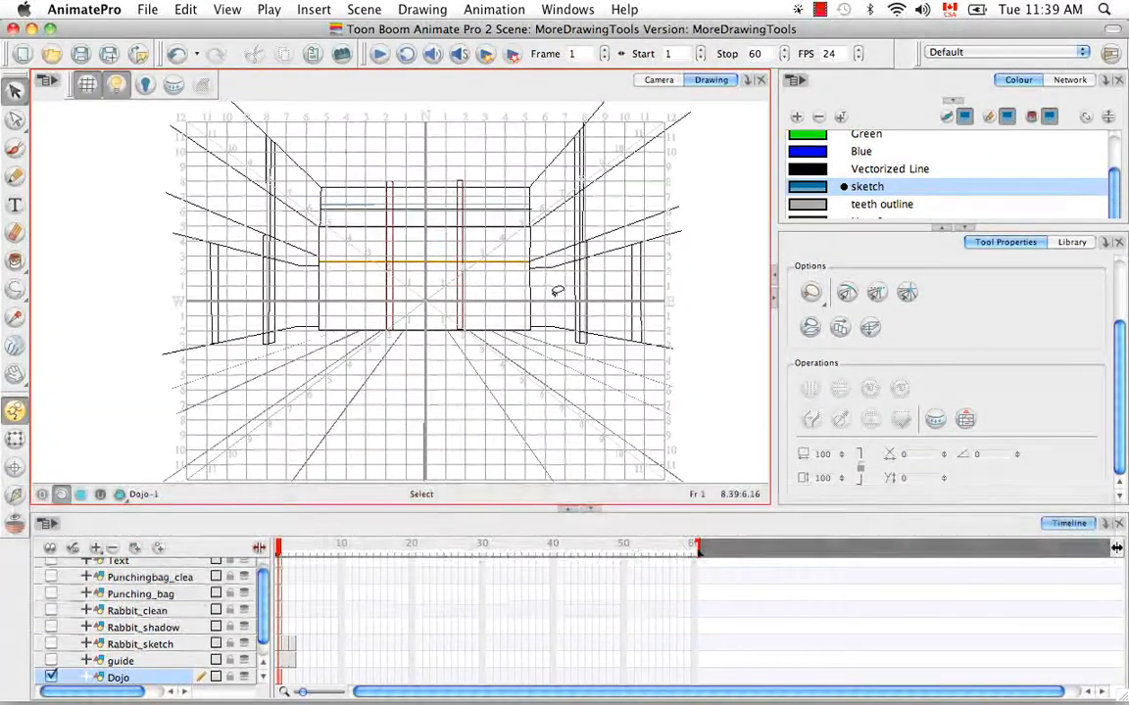
click(656, 80)
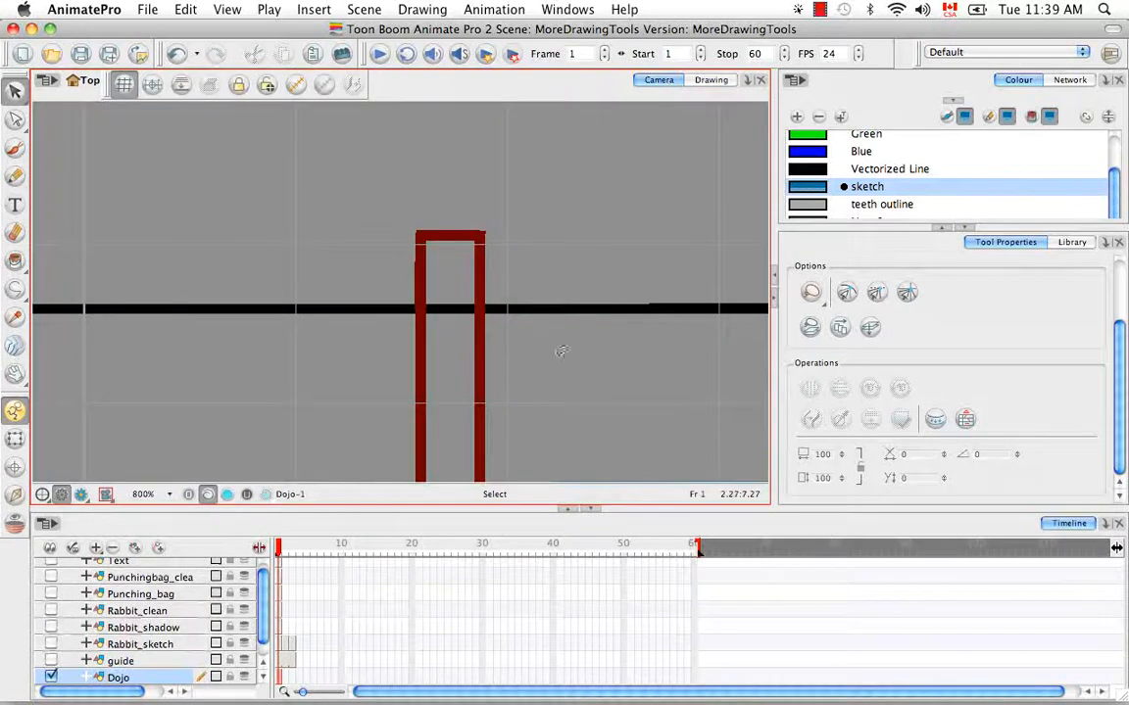
- Select the two long side strokes of the right-hand red post in the Dojo drawing and group them
key(shift+m)
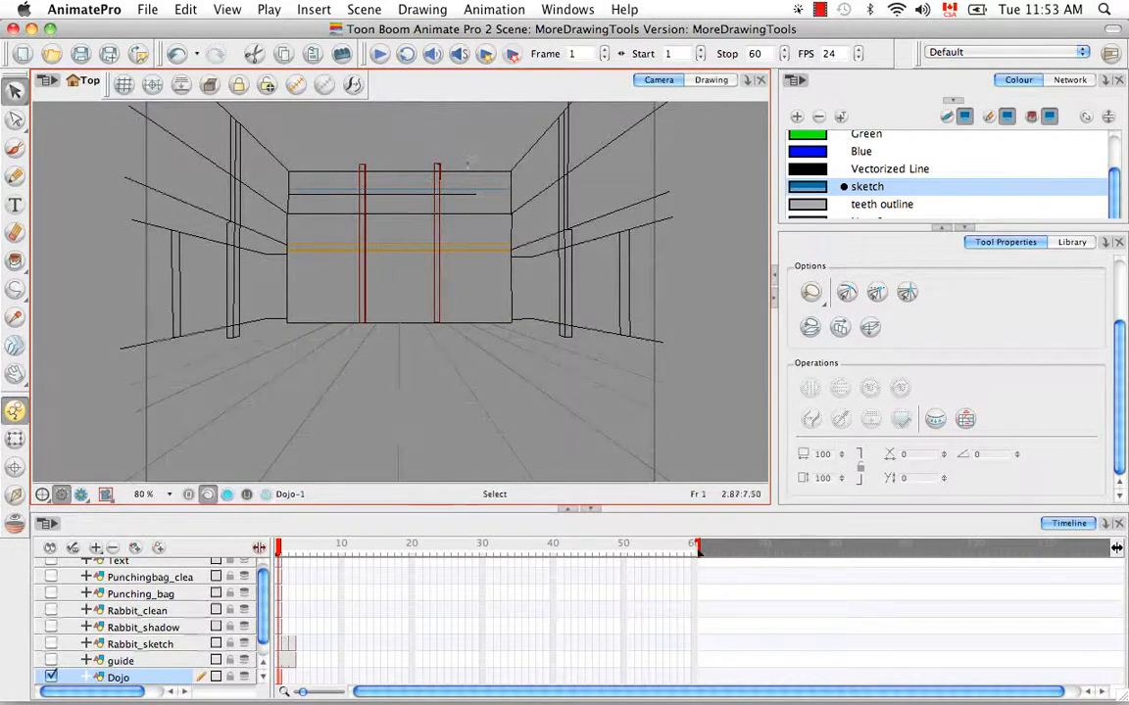
key(super+equal)
key(super+equal)
key(super+equal)
key(super+equal)
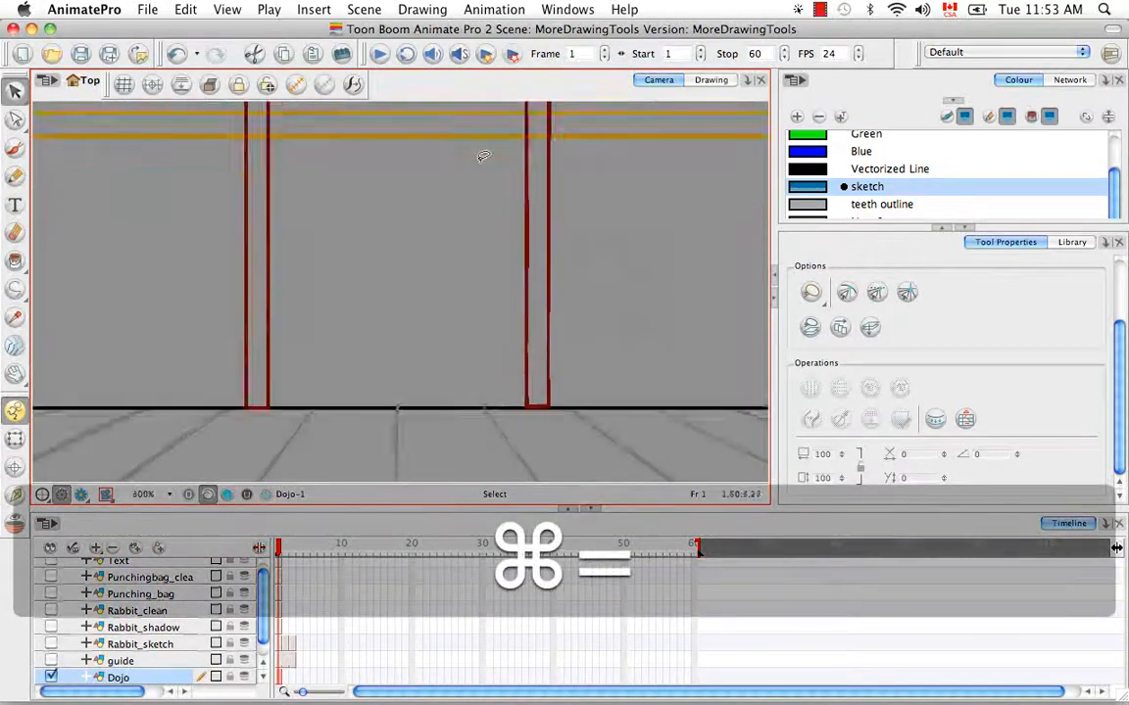
key(space)
drag(473, 230, 486, 340)
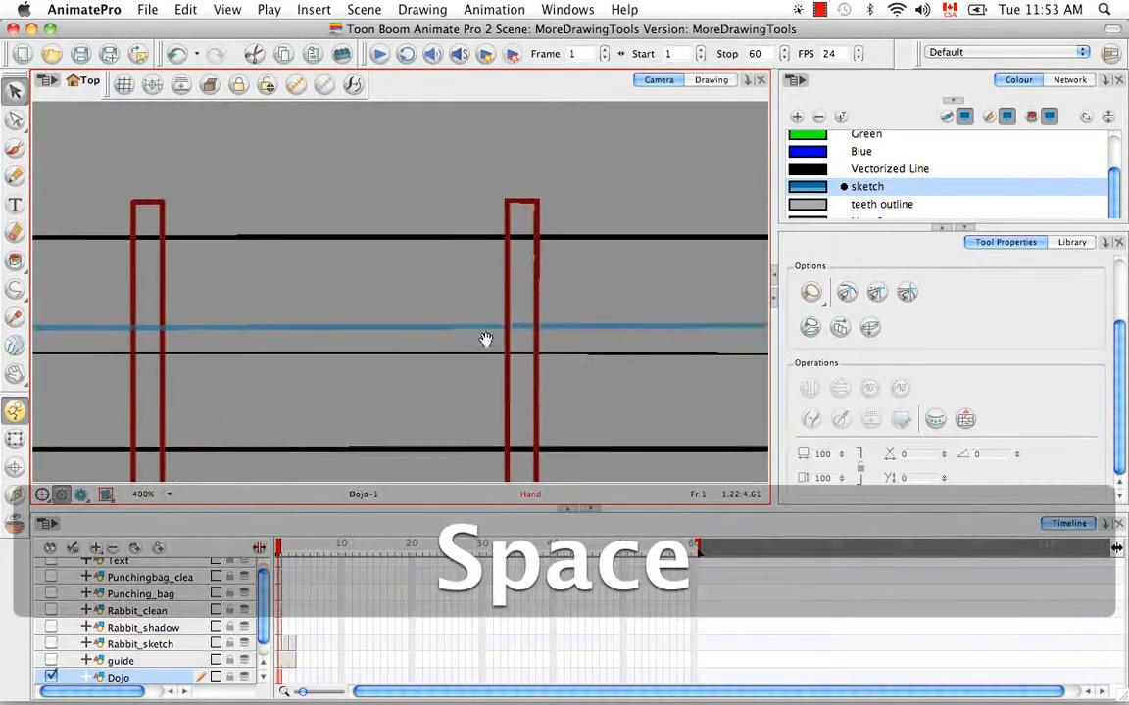
click(508, 273)
click(572, 263)
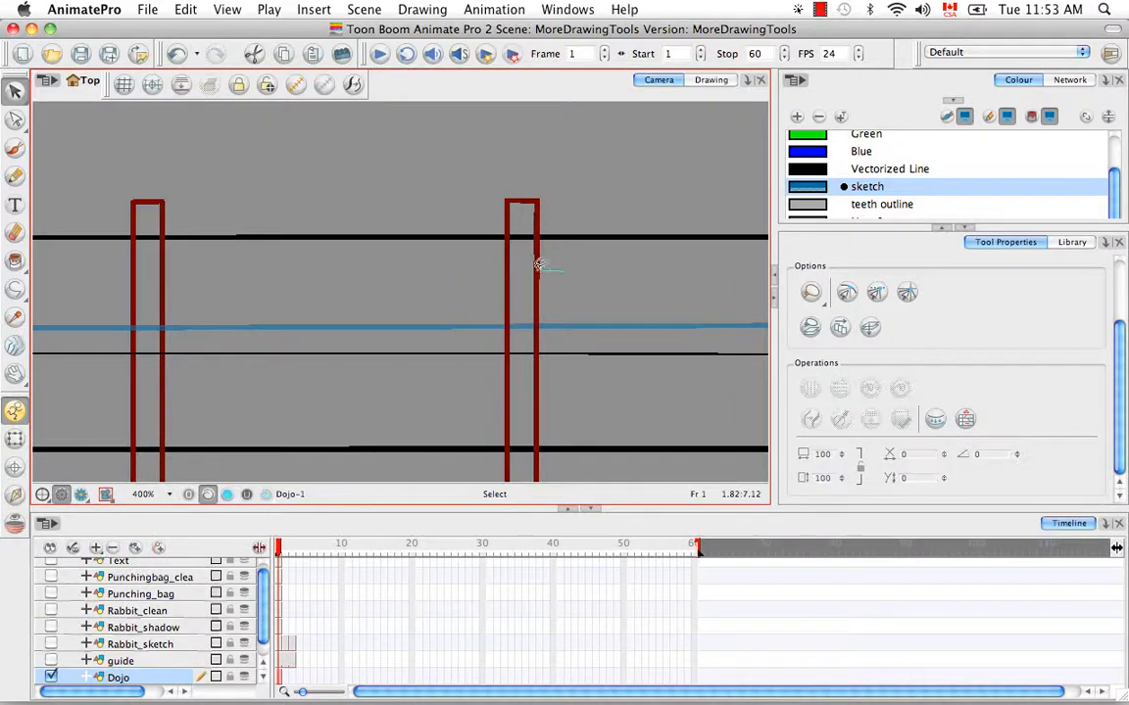
click(537, 265)
click(490, 282)
click(506, 253)
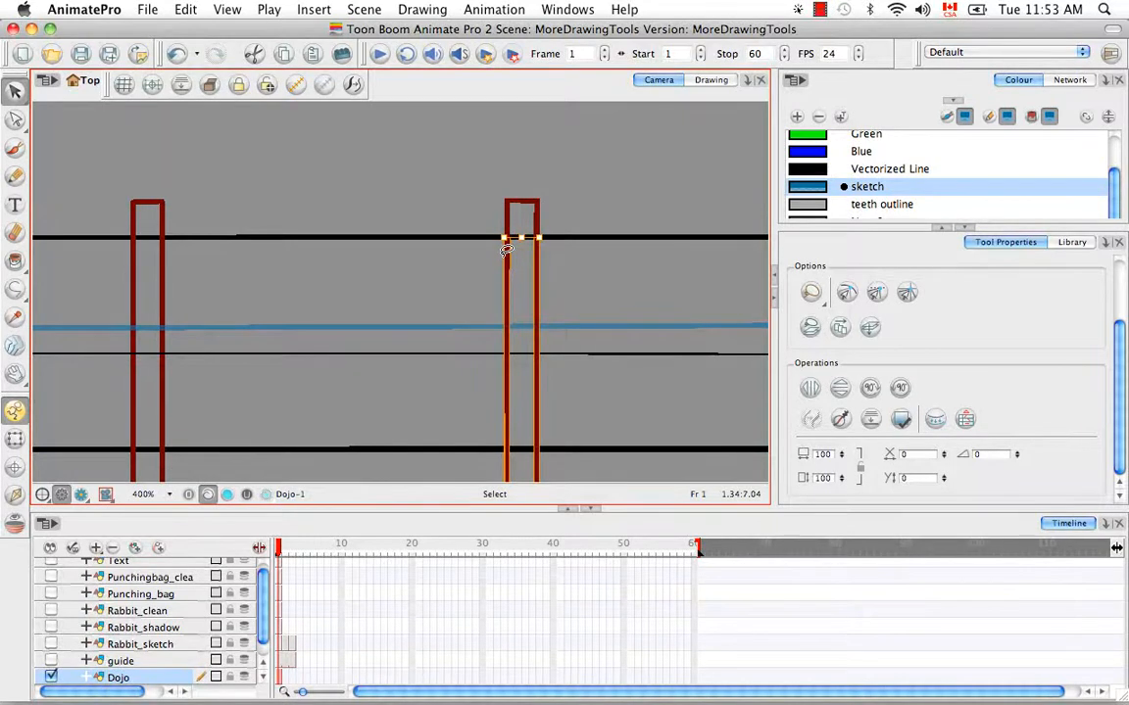
key(super+g)
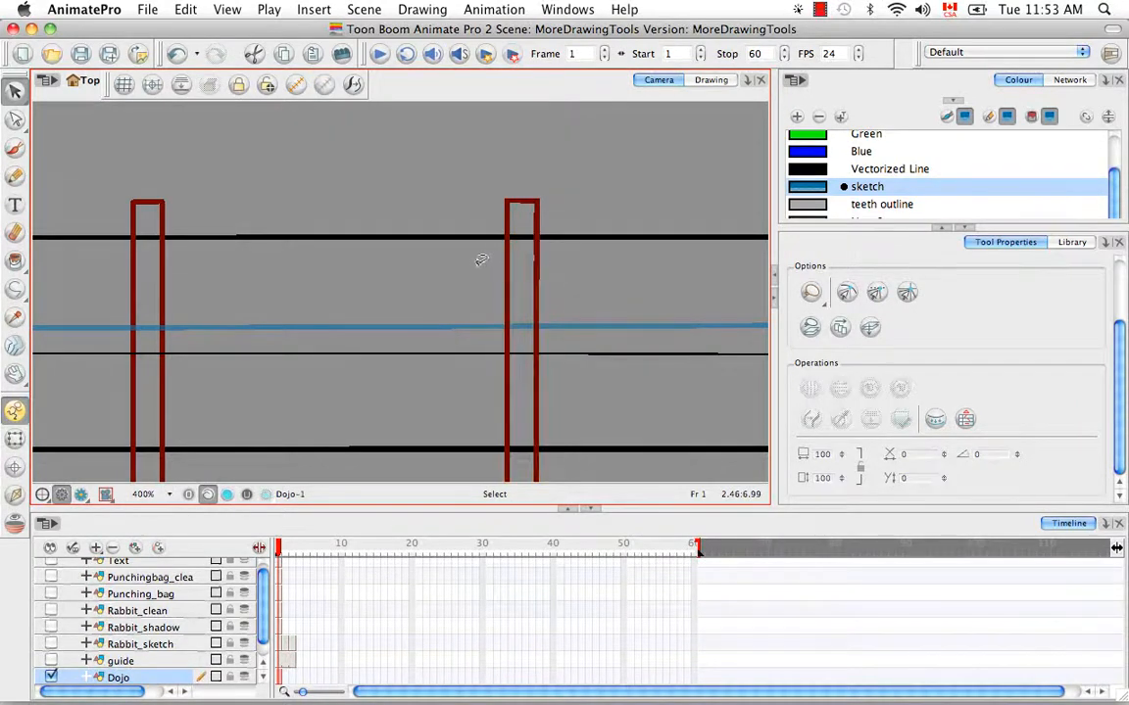
- Try rotating the grouped post strokes as one object, reselect them, and undo the transformation
click(579, 279)
drag(565, 286, 482, 264)
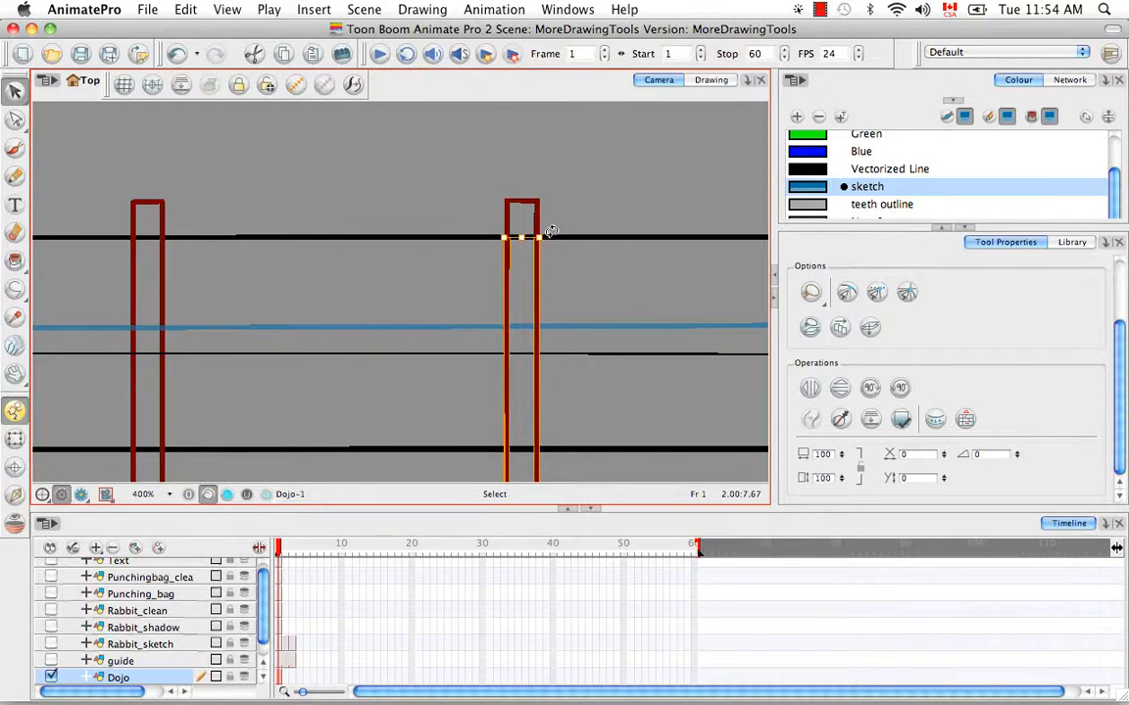
drag(552, 230, 516, 297)
click(583, 280)
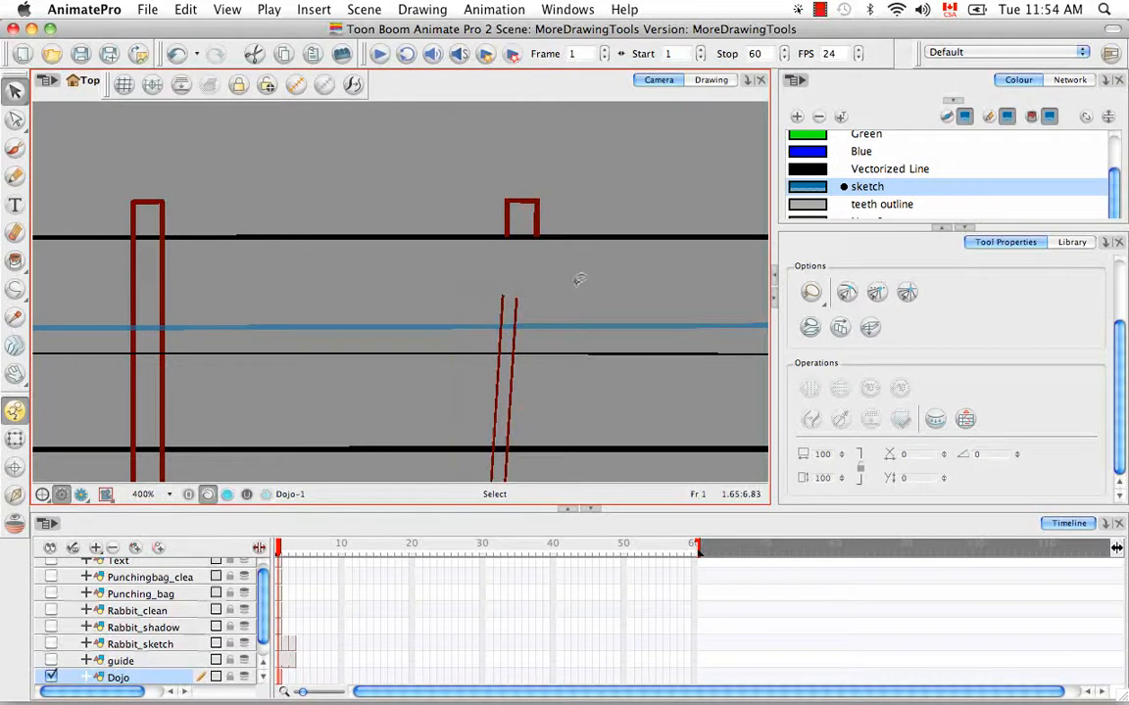
click(503, 303)
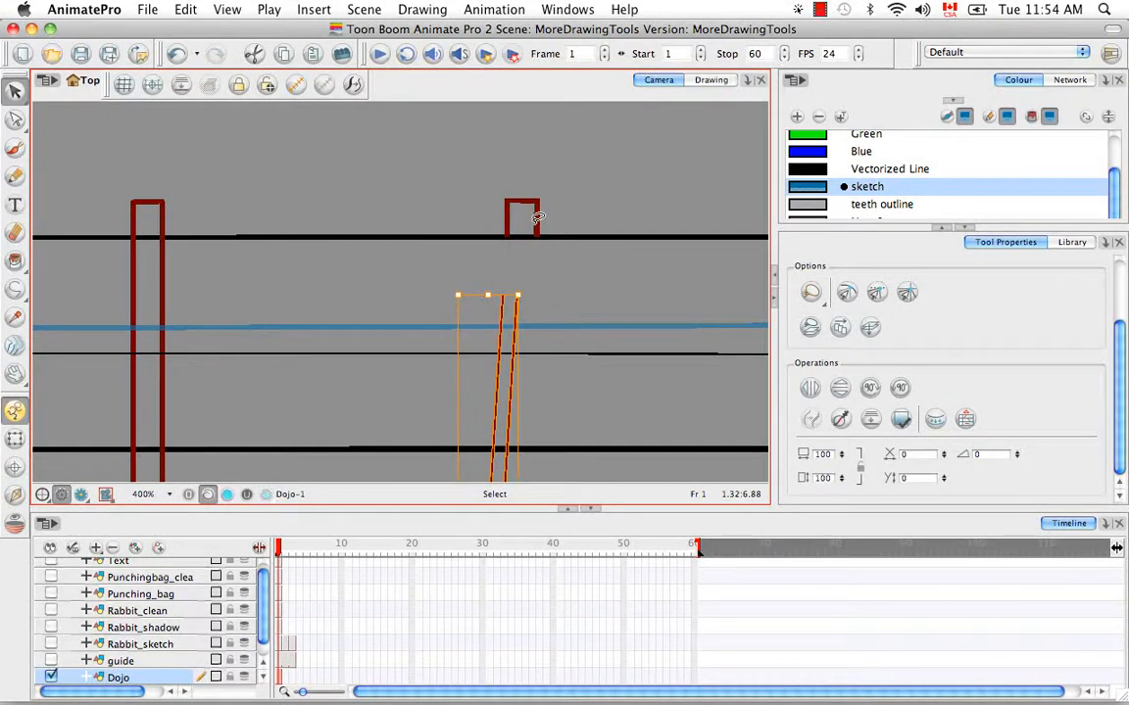
key(super+z)
key(super+z)
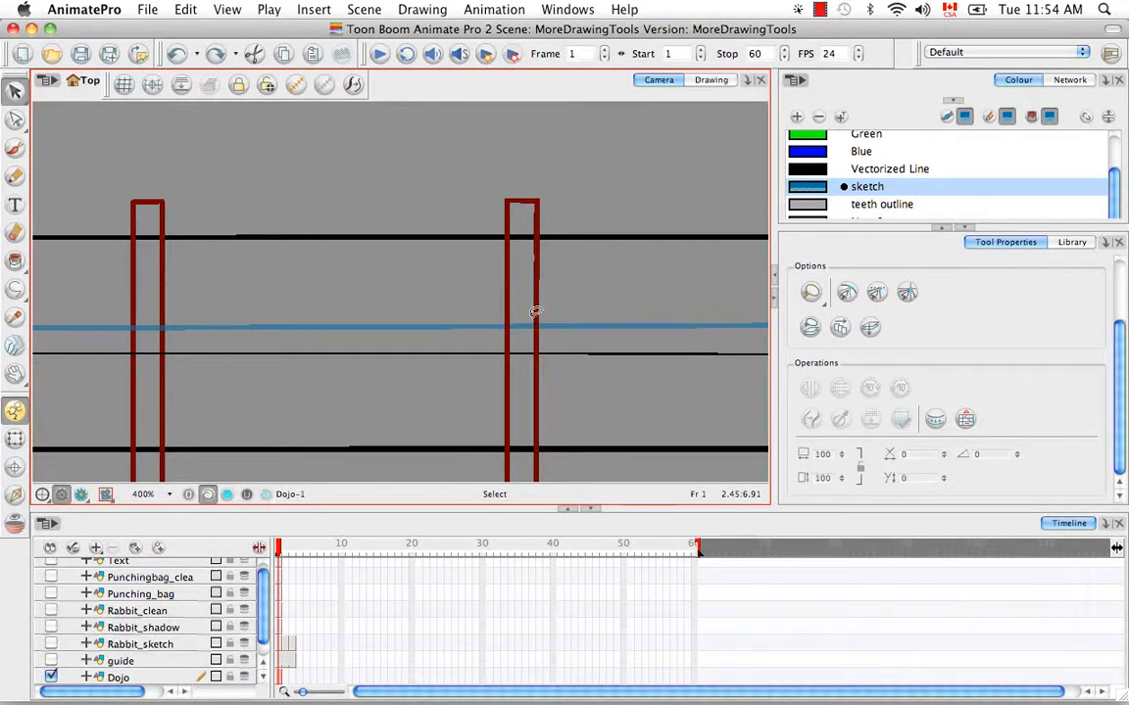
- Group the Rabbit_clean, Rabbit_shadow and Rabbit_sketch layers in the Timeline
click(176, 612)
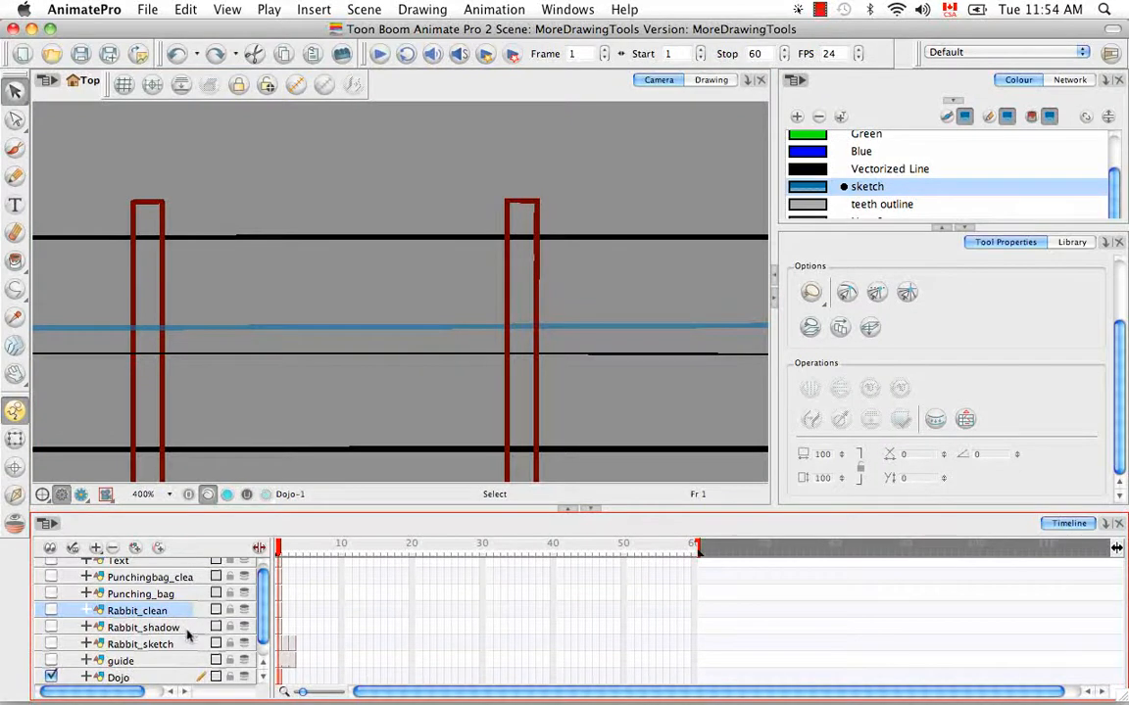
shift+click(186, 644)
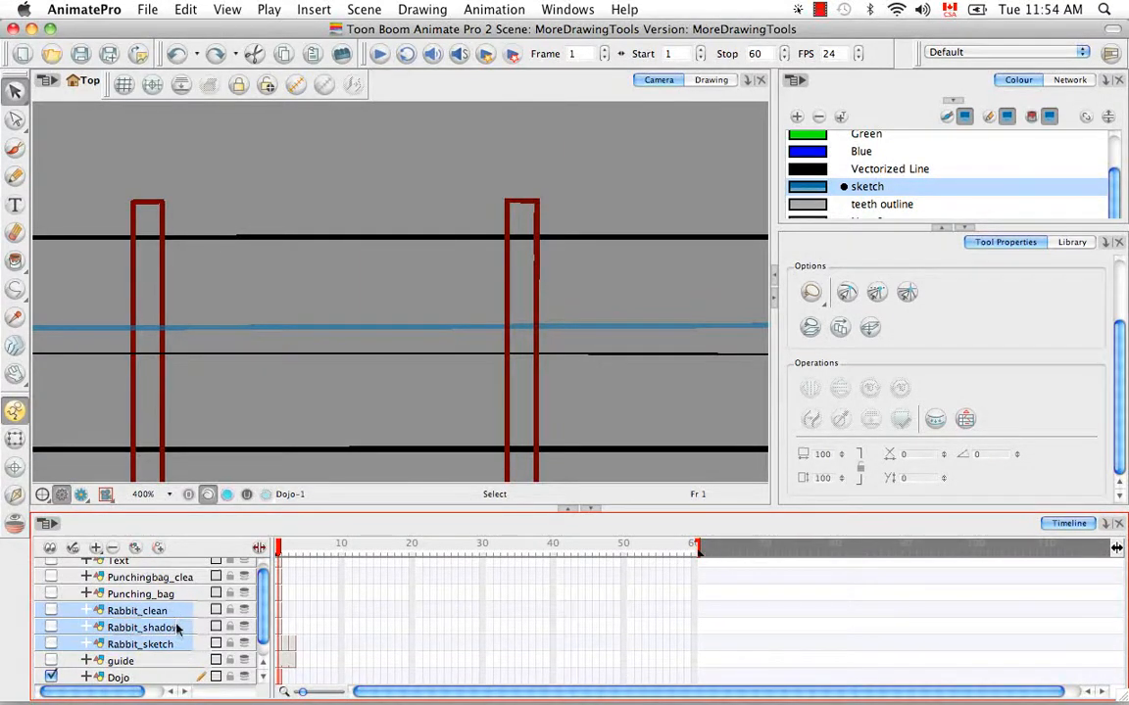
click(186, 11)
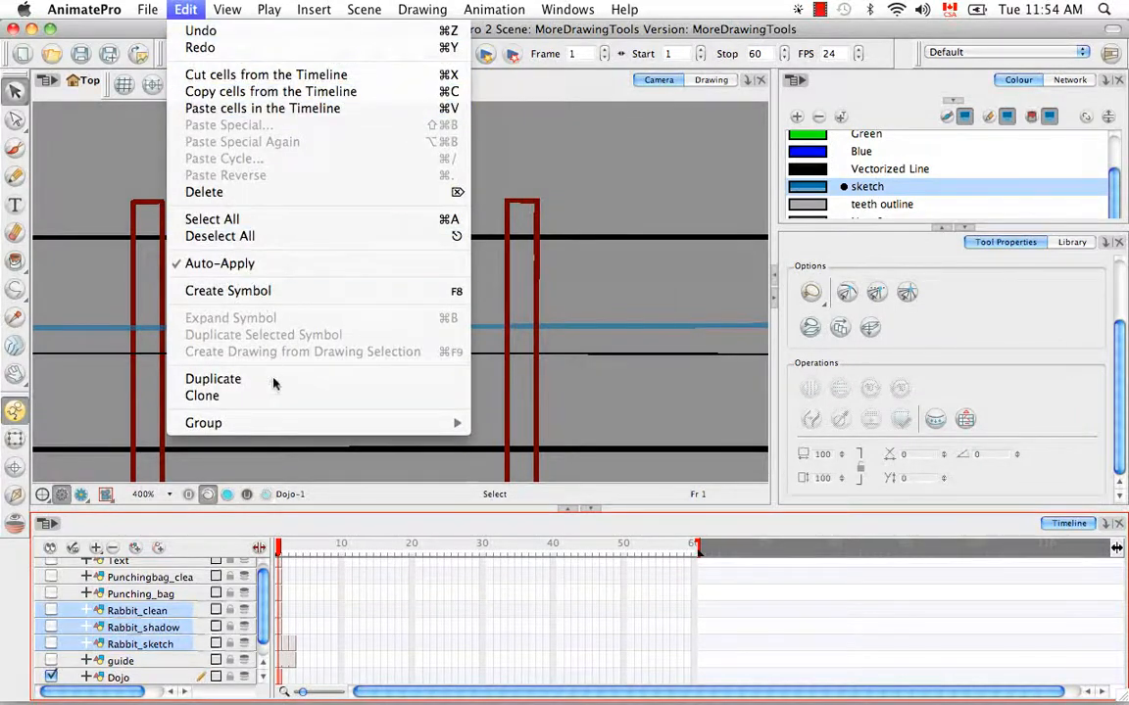
mouse_move(284, 428)
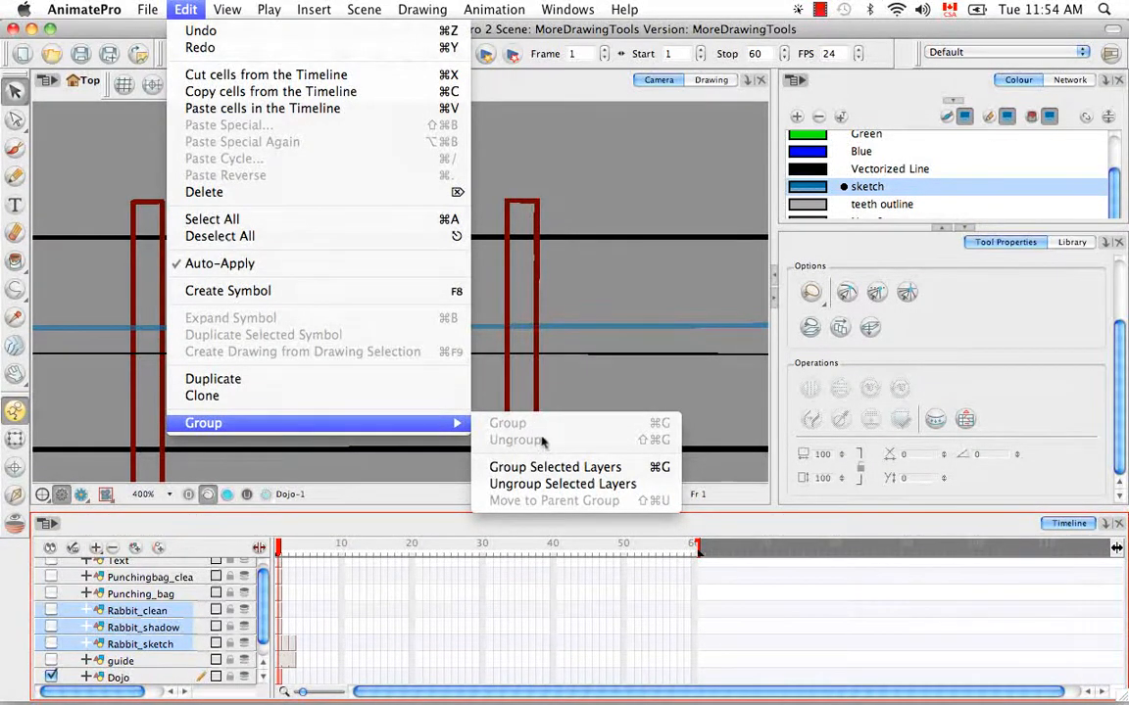
click(652, 469)
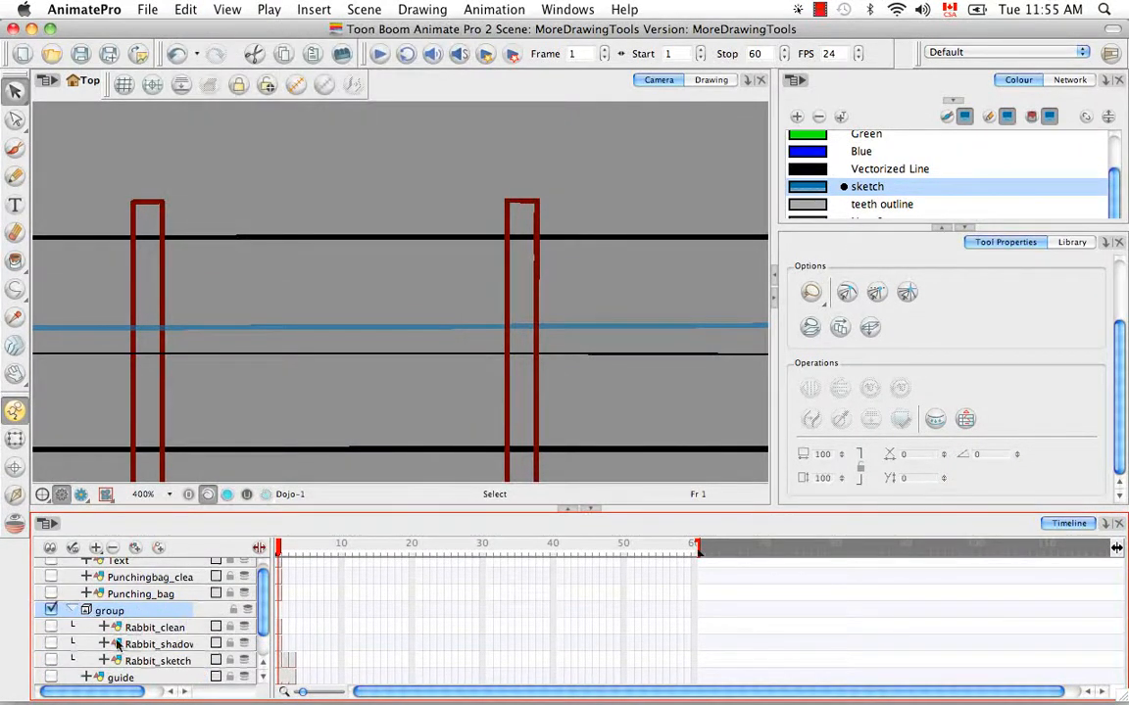
- Collapse and expand the new layer group in the Timeline to view its rabbit layers
click(75, 610)
click(73, 618)
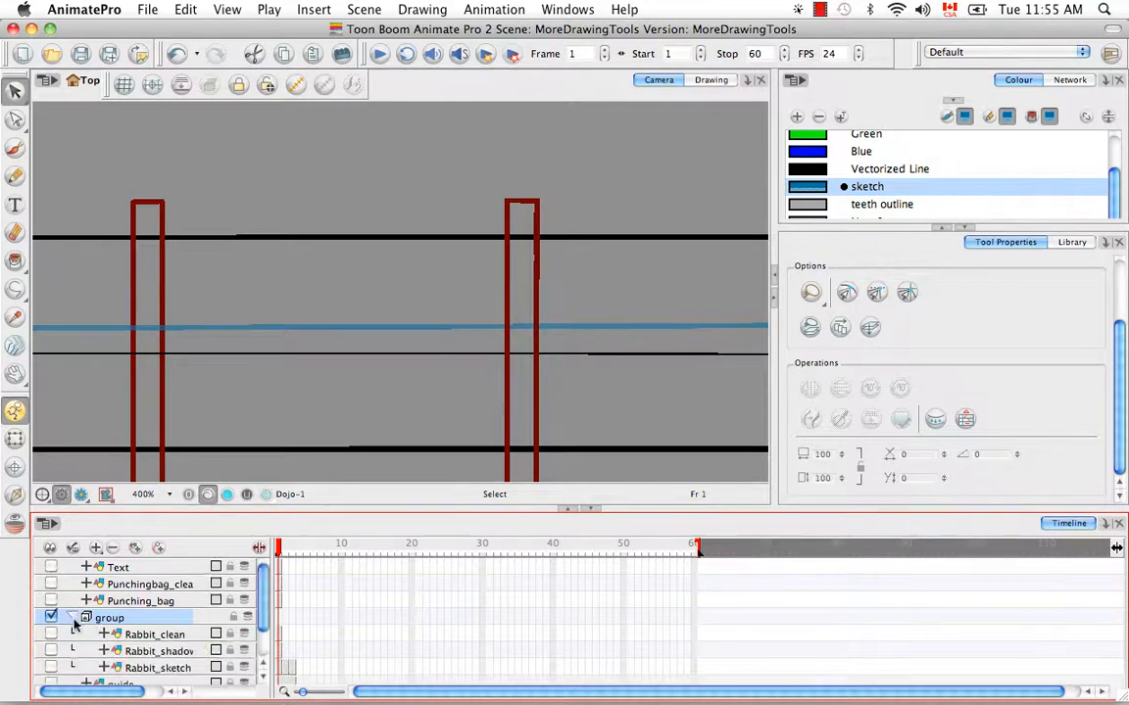
click(74, 618)
click(73, 618)
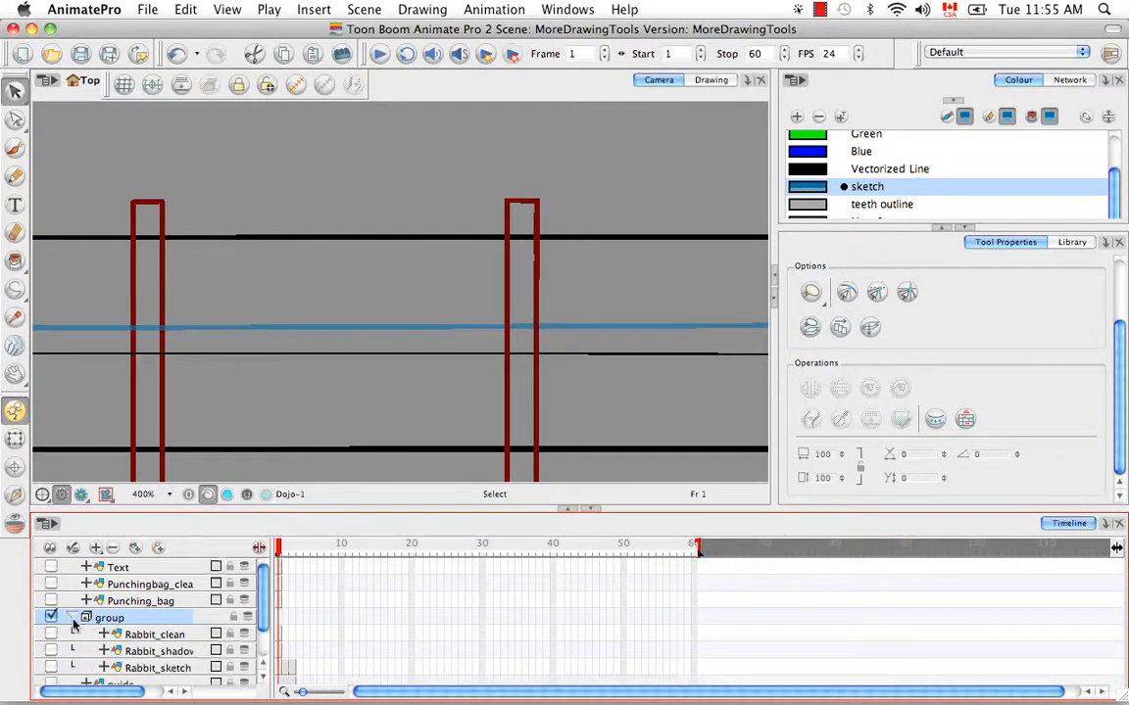